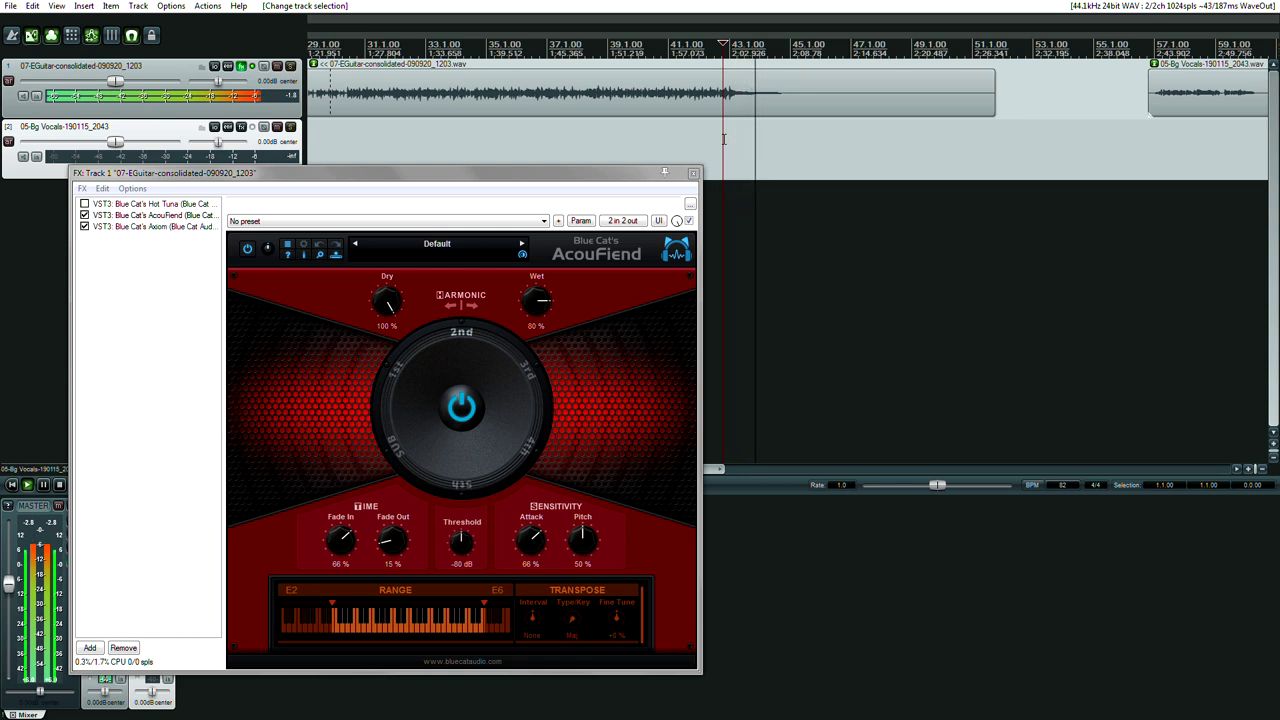
- Stop playback of the guitar track, leaving the Track 1 AcouFiend window open
{"action": "key", "text": "space"}
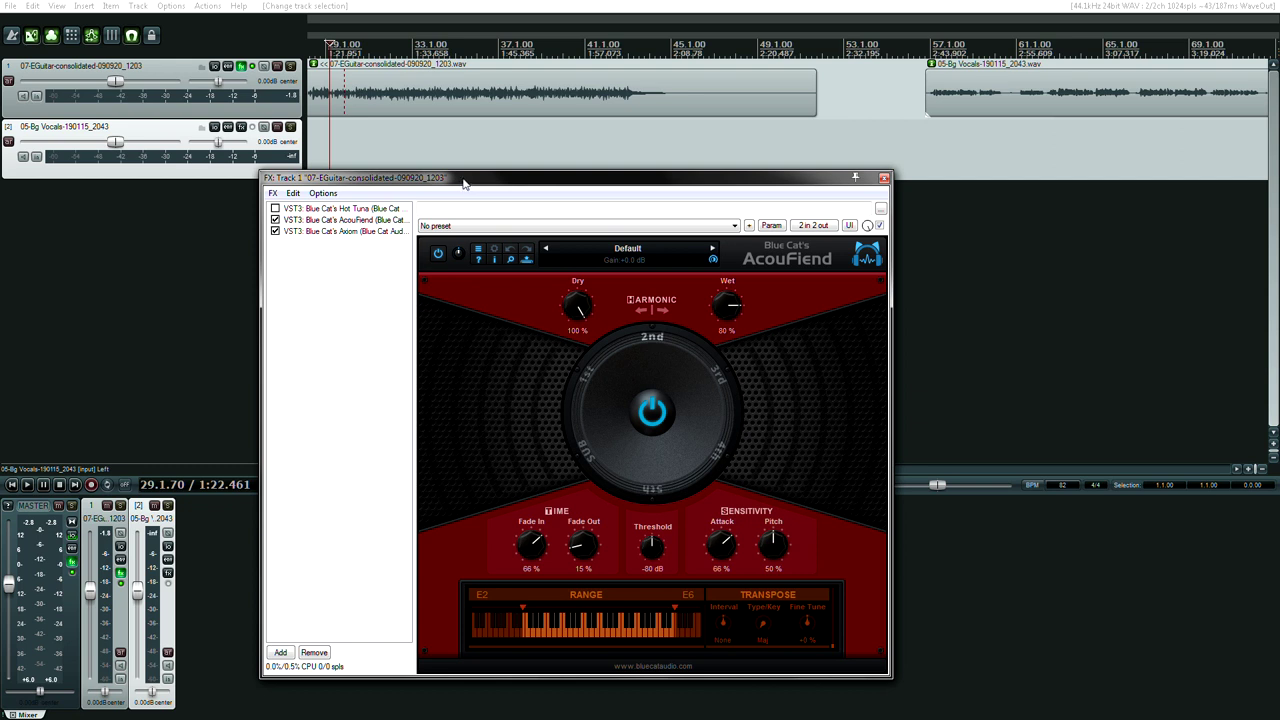
- Zoom the AcouFiend interface to 140 % and reposition the enlarged FX window
{"action": "left_click_drag", "start_coordinate": [466, 187], "coordinate": [242, 94]}
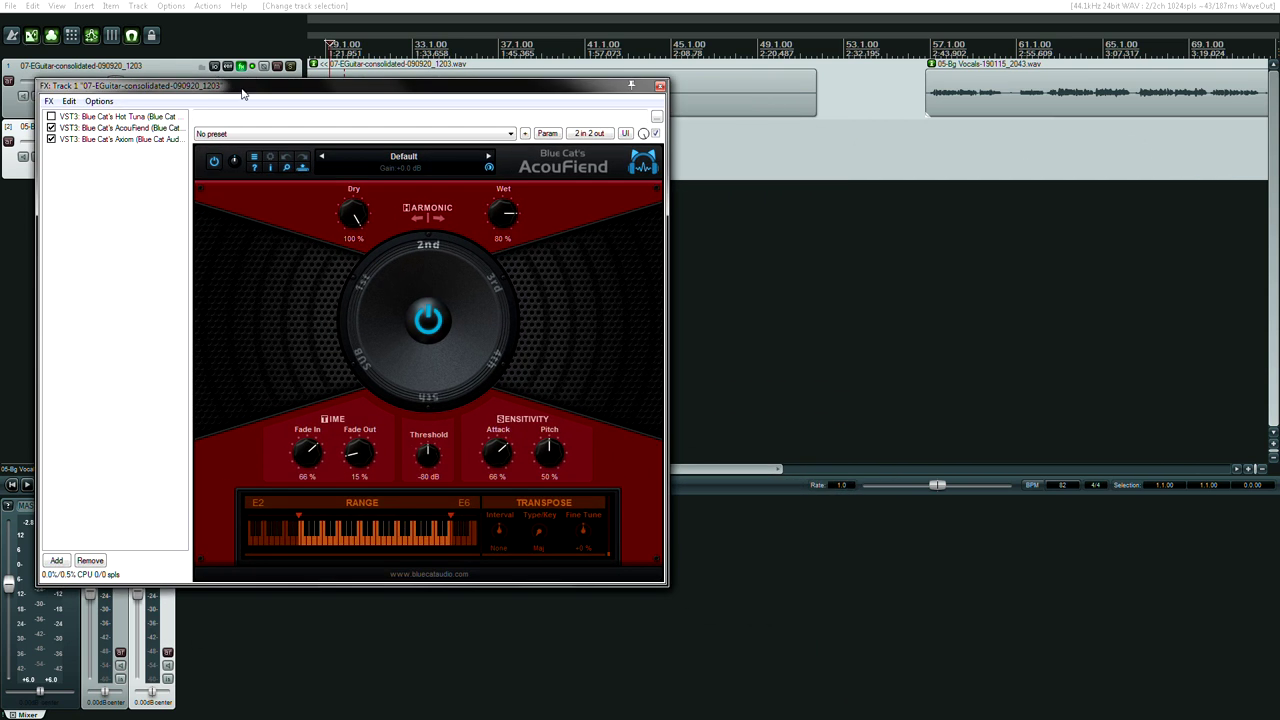
{"action": "left_click", "coordinate": [286, 168]}
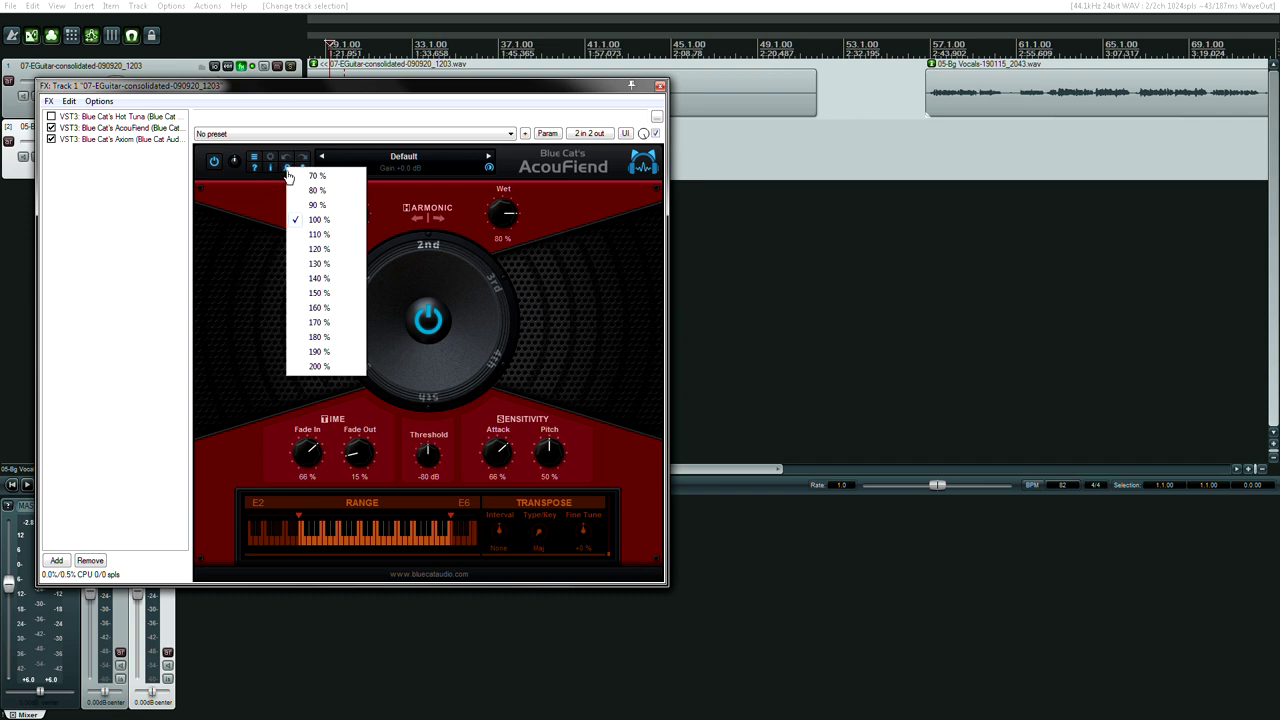
{"action": "left_click", "coordinate": [330, 288]}
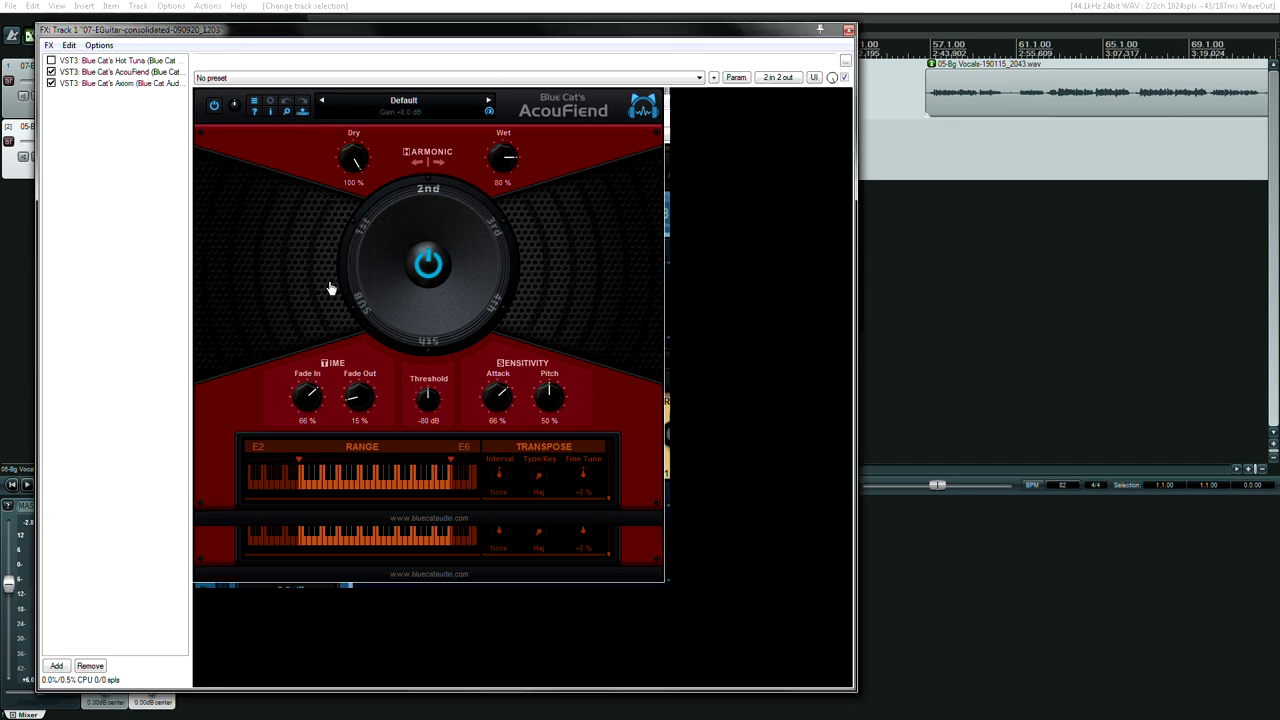
{"action": "left_click_drag", "start_coordinate": [380, 37], "coordinate": [515, 44]}
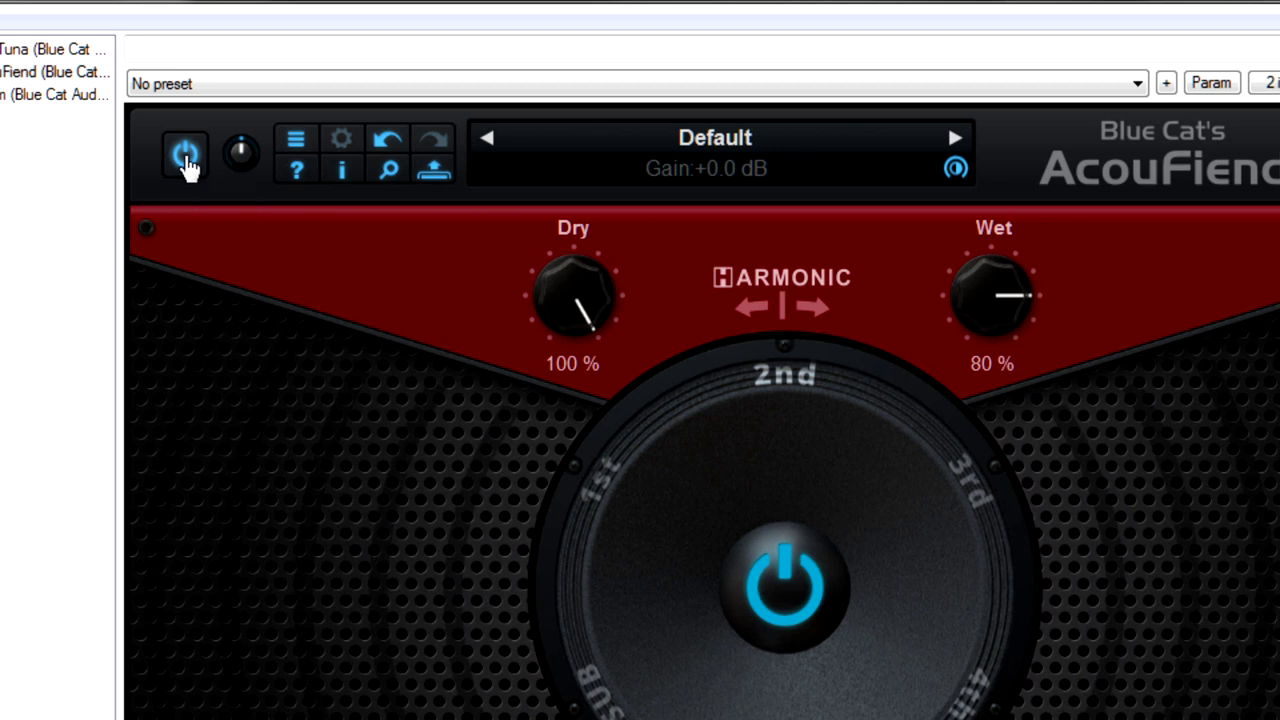
- Toggle AcouFiend's bypass, browse Presets > Factory Presets without choosing one, then open the manual
{"action": "left_click", "coordinate": [186, 160]}
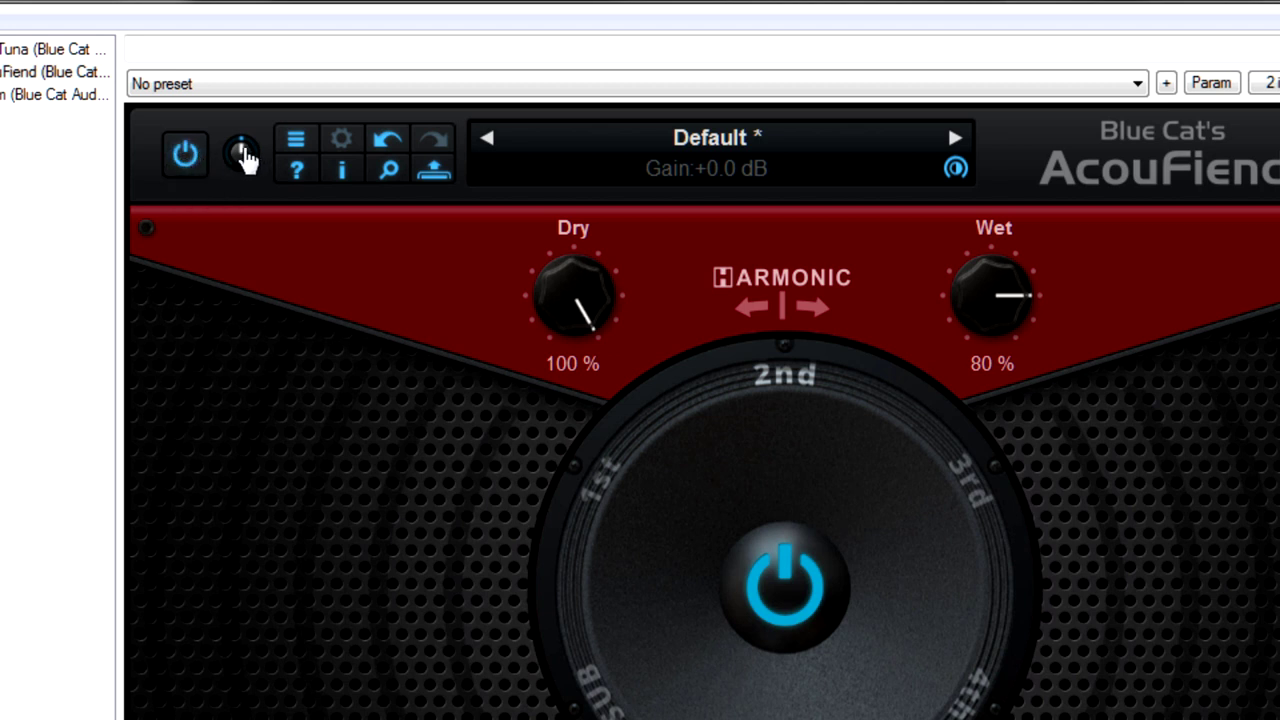
{"action": "left_click", "coordinate": [306, 152]}
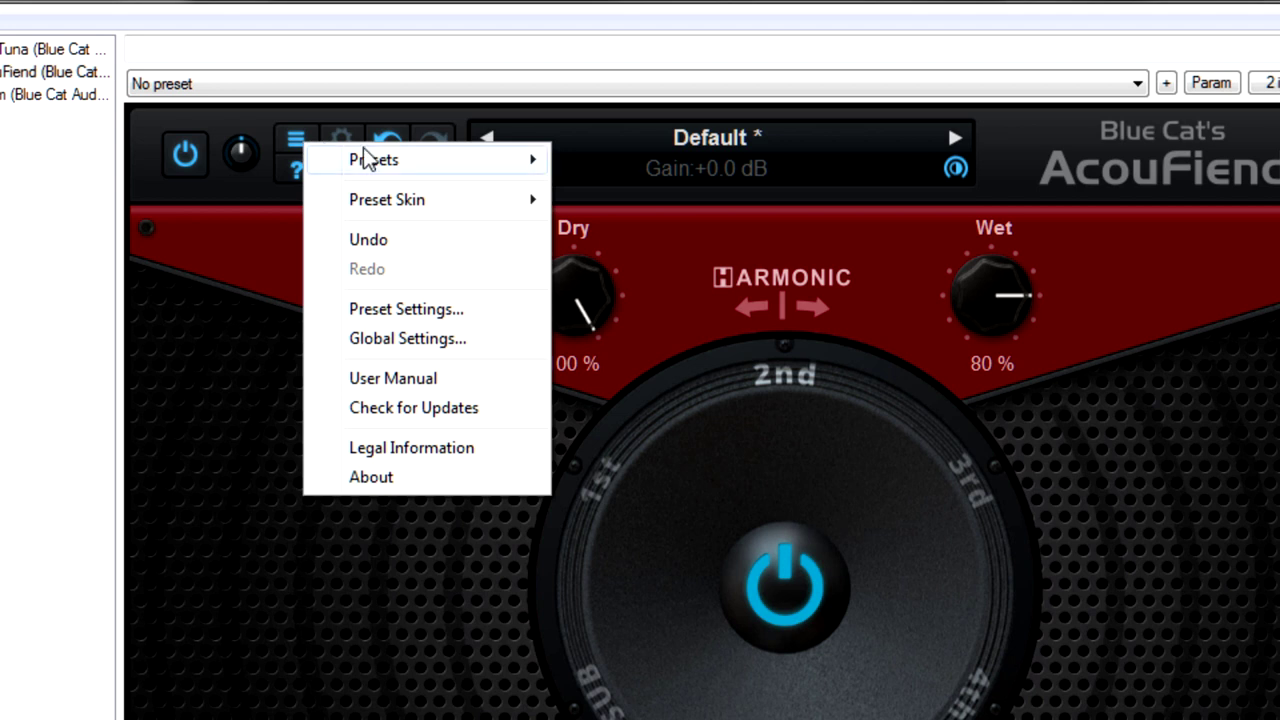
{"action": "mouse_move", "coordinate": [370, 160]}
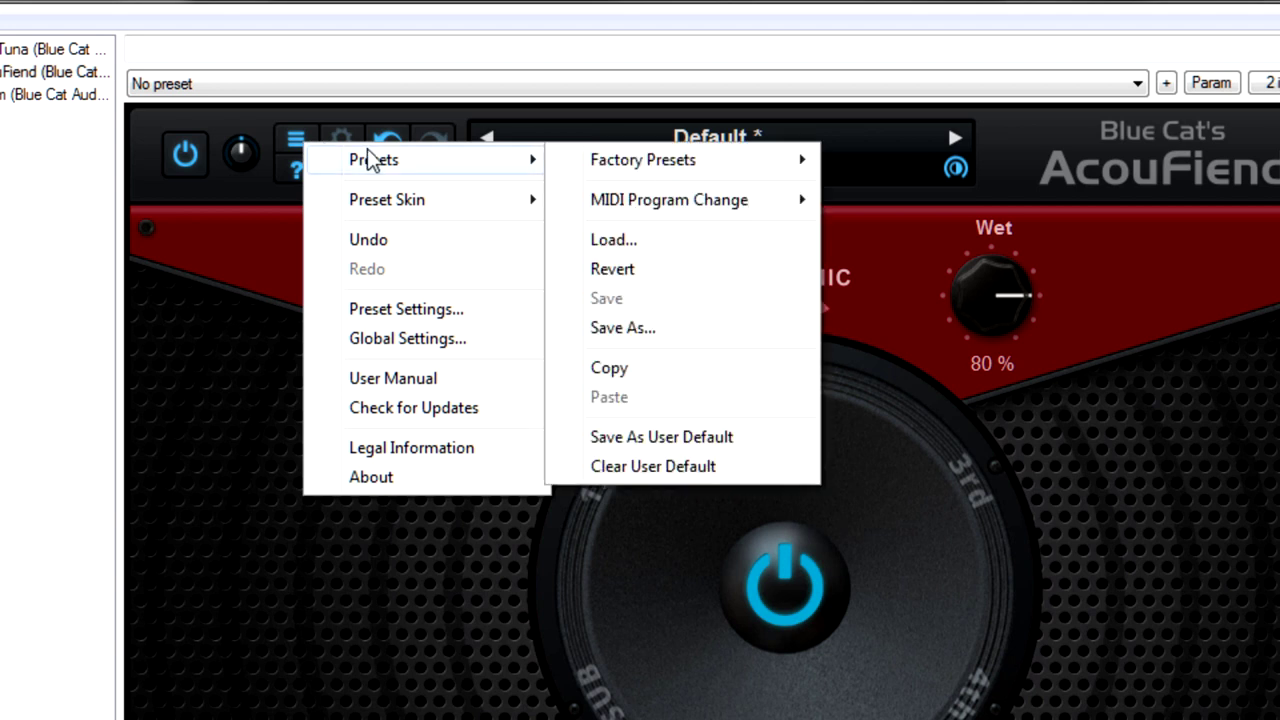
{"action": "mouse_move", "coordinate": [735, 172]}
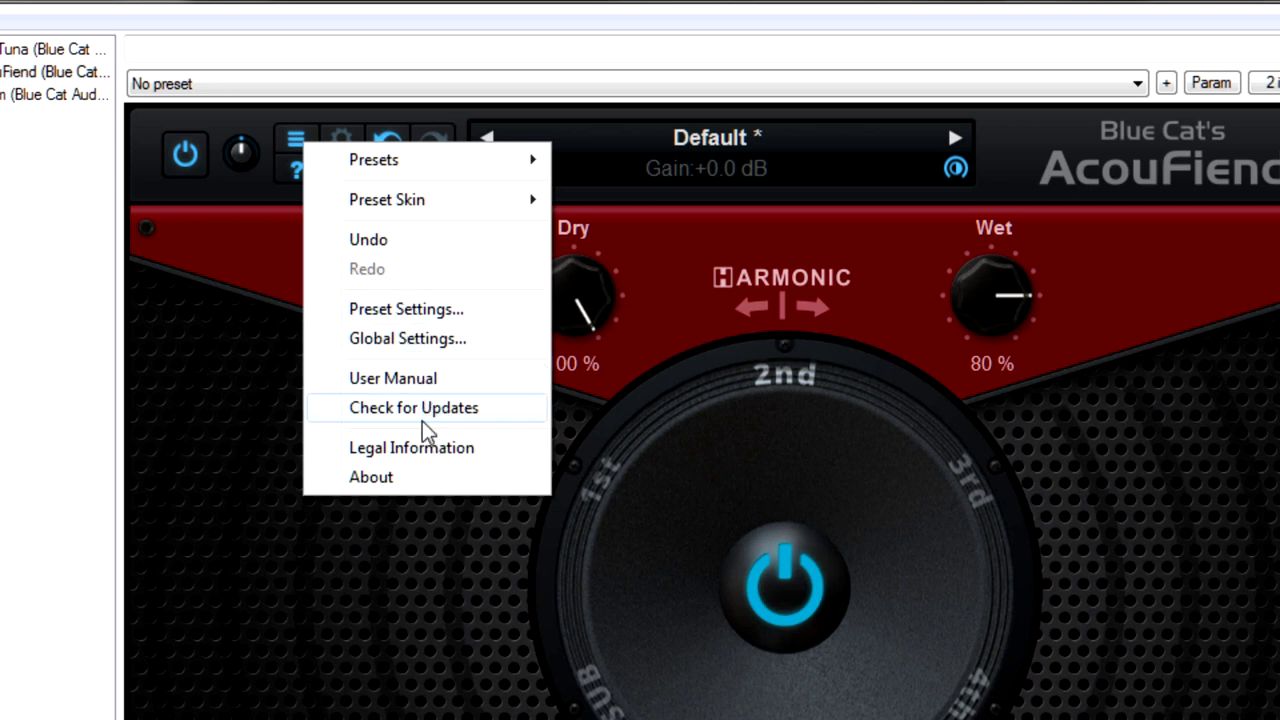
{"action": "left_click", "coordinate": [436, 109]}
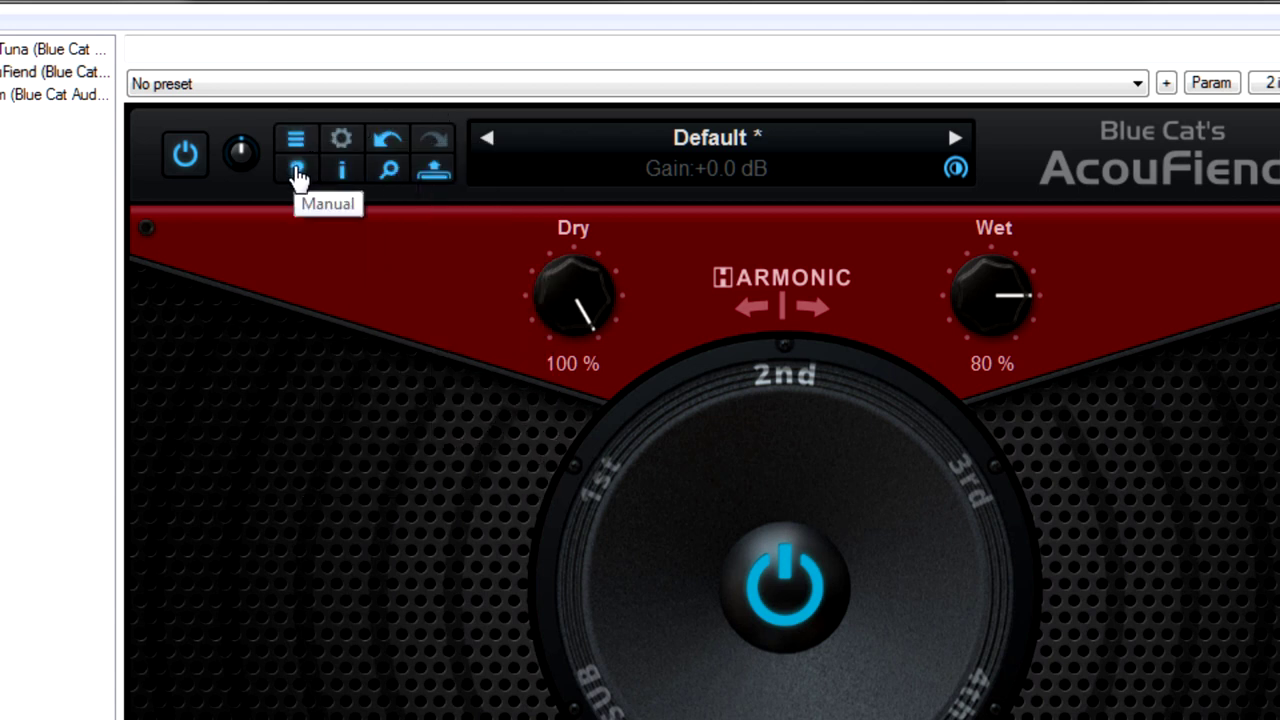
{"action": "left_click", "coordinate": [298, 178]}
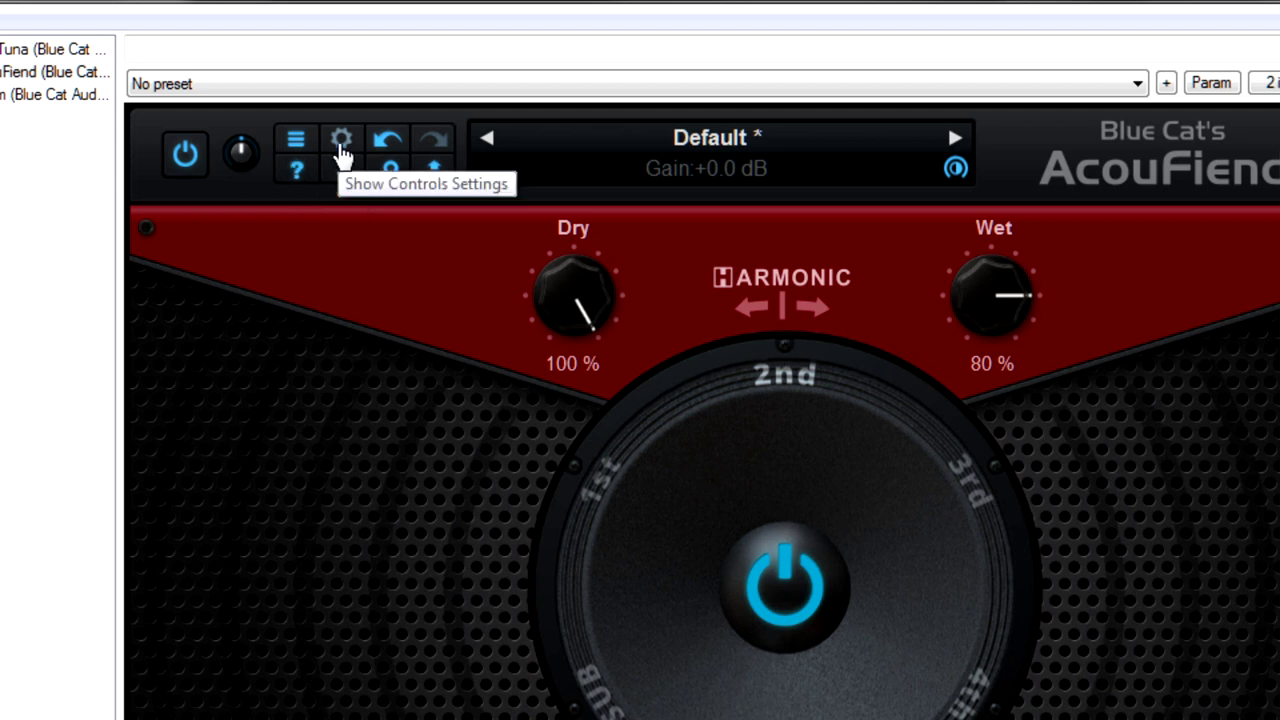
{"action": "left_click", "coordinate": [340, 145]}
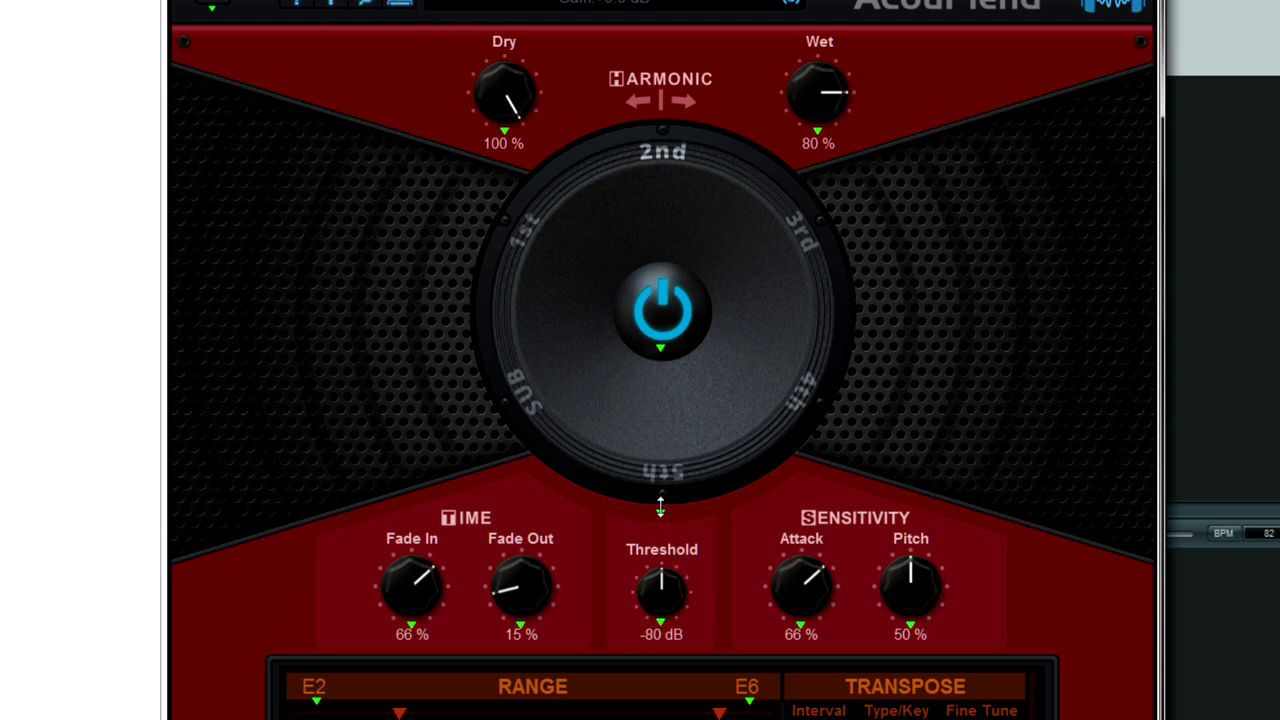
{"action": "right_click", "coordinate": [660, 510]}
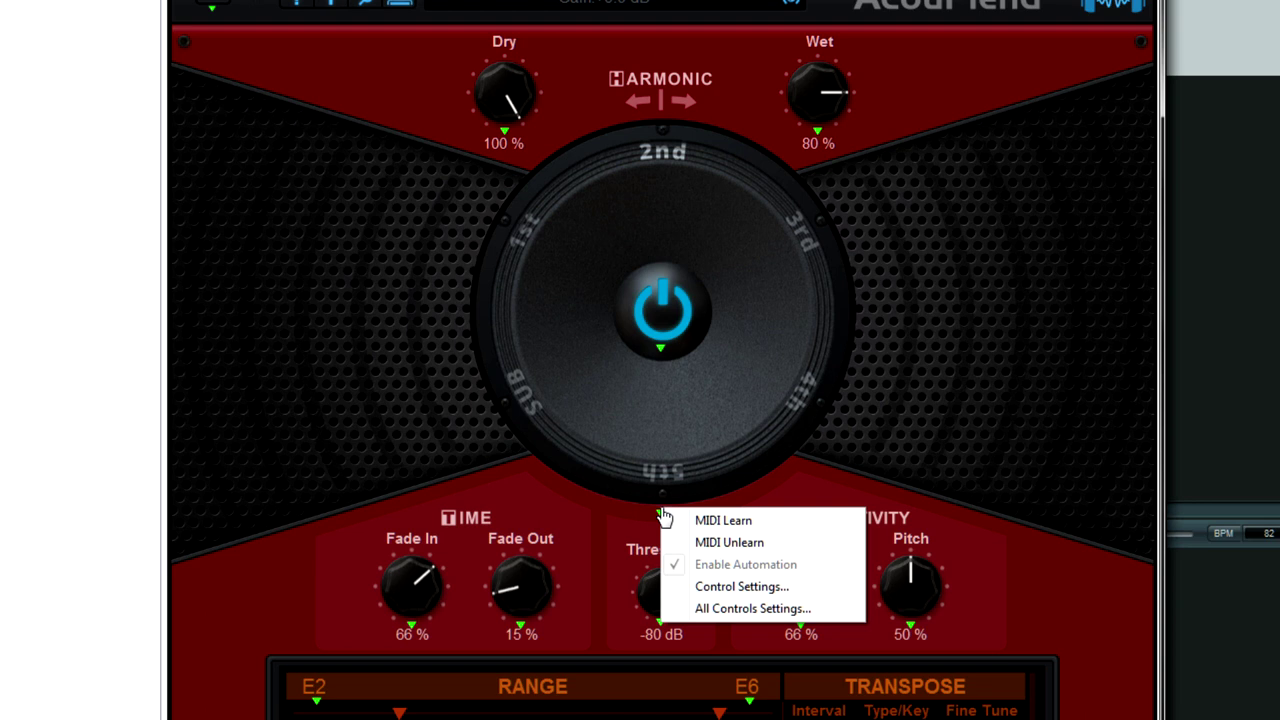
{"action": "left_click", "coordinate": [454, 470]}
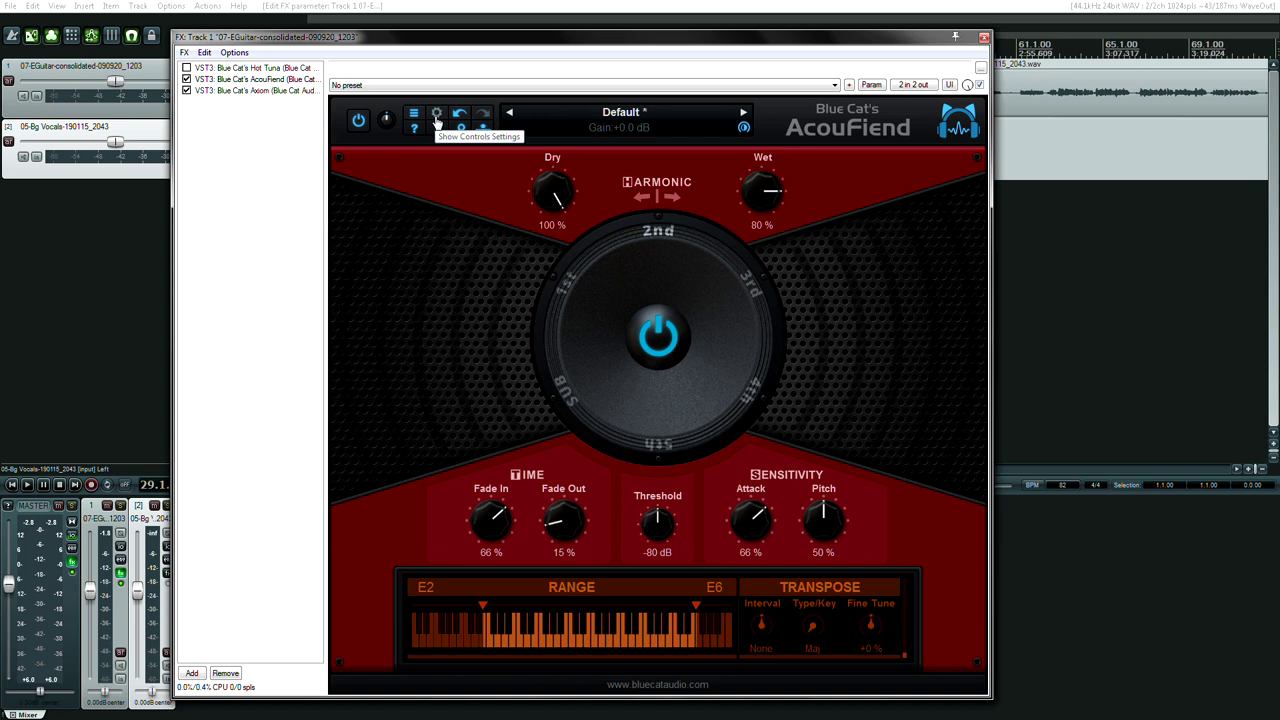
{"action": "left_click", "coordinate": [436, 116]}
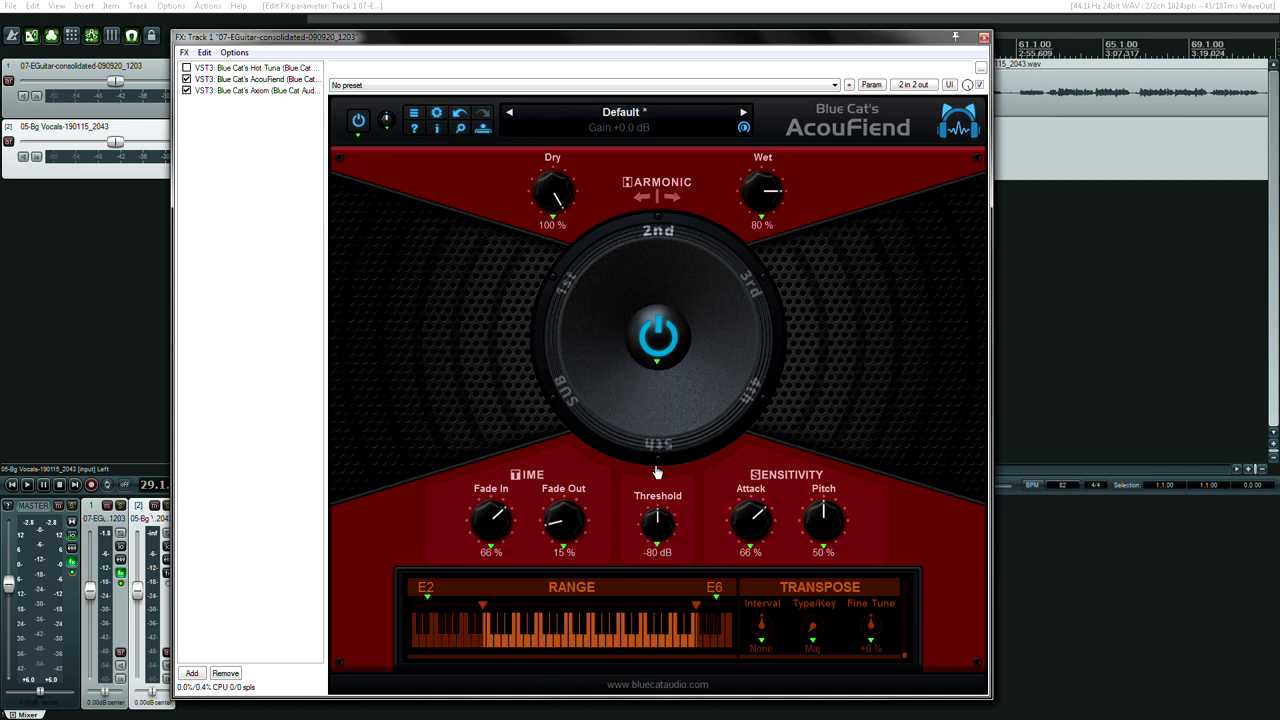
{"action": "right_click", "coordinate": [657, 474]}
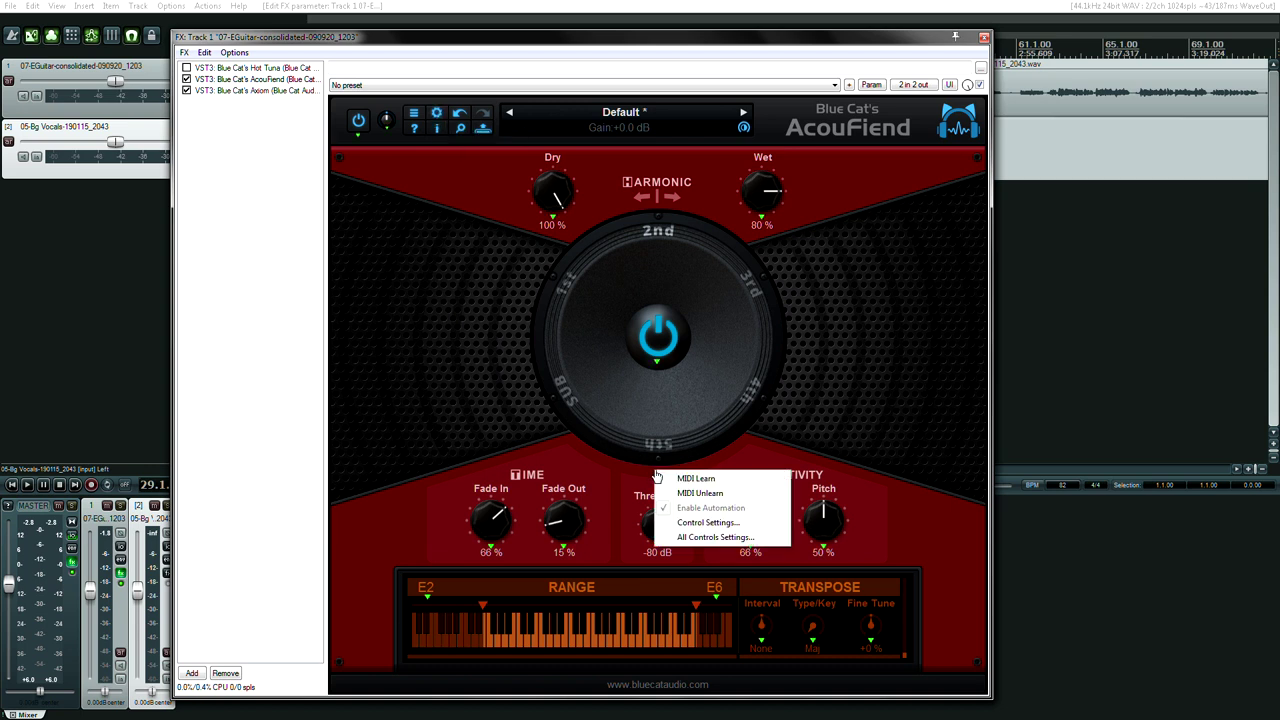
{"action": "left_click", "coordinate": [542, 452]}
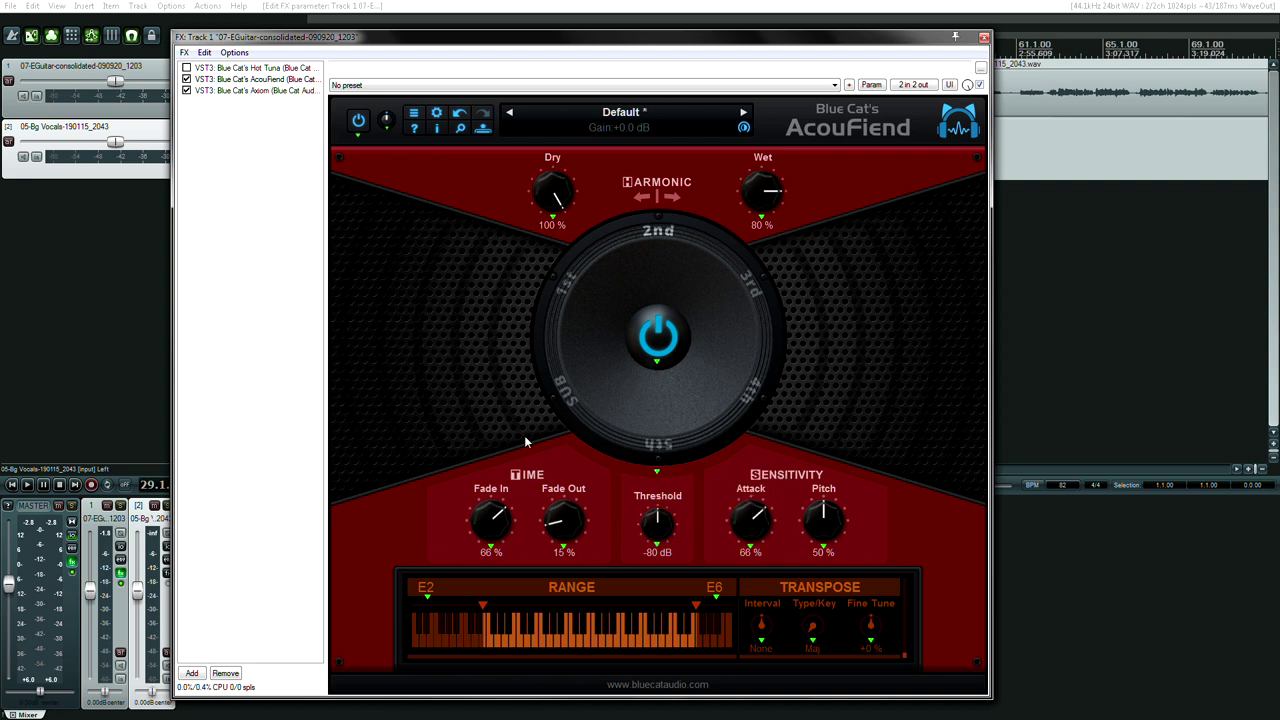
{"action": "left_click", "coordinate": [433, 116]}
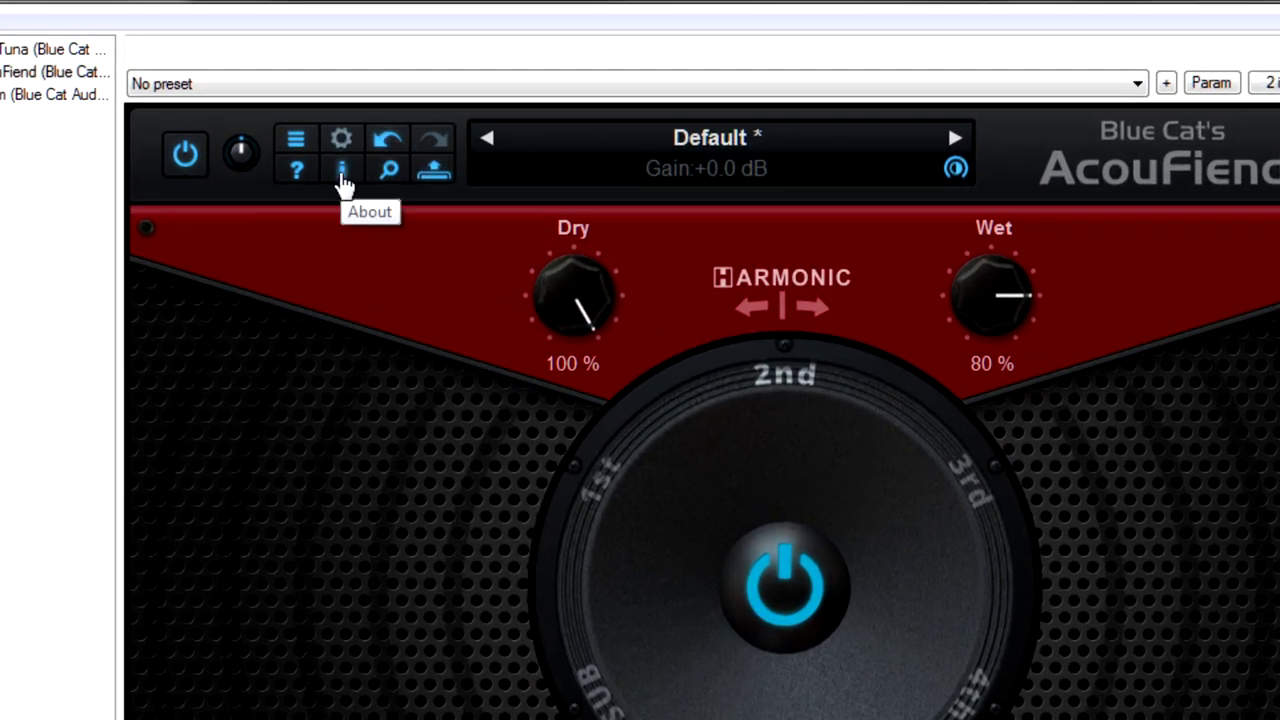
{"action": "left_click", "coordinate": [343, 186]}
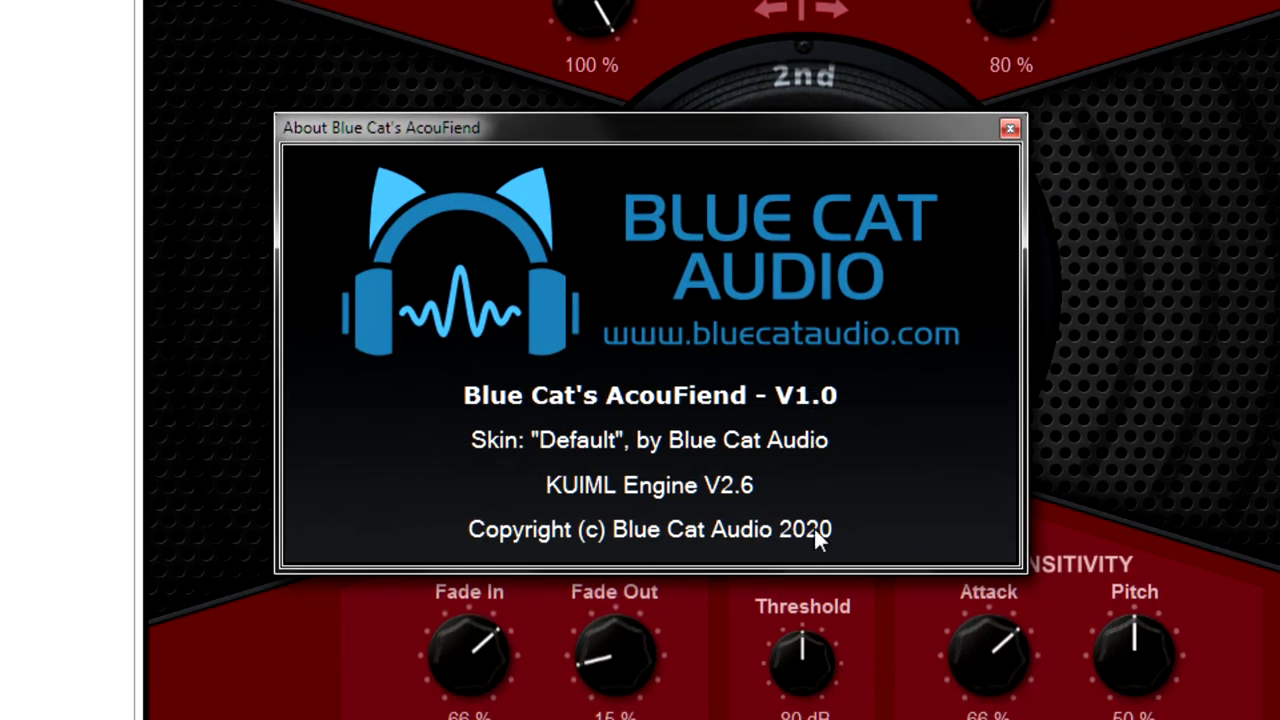
{"action": "left_click", "coordinate": [1009, 129]}
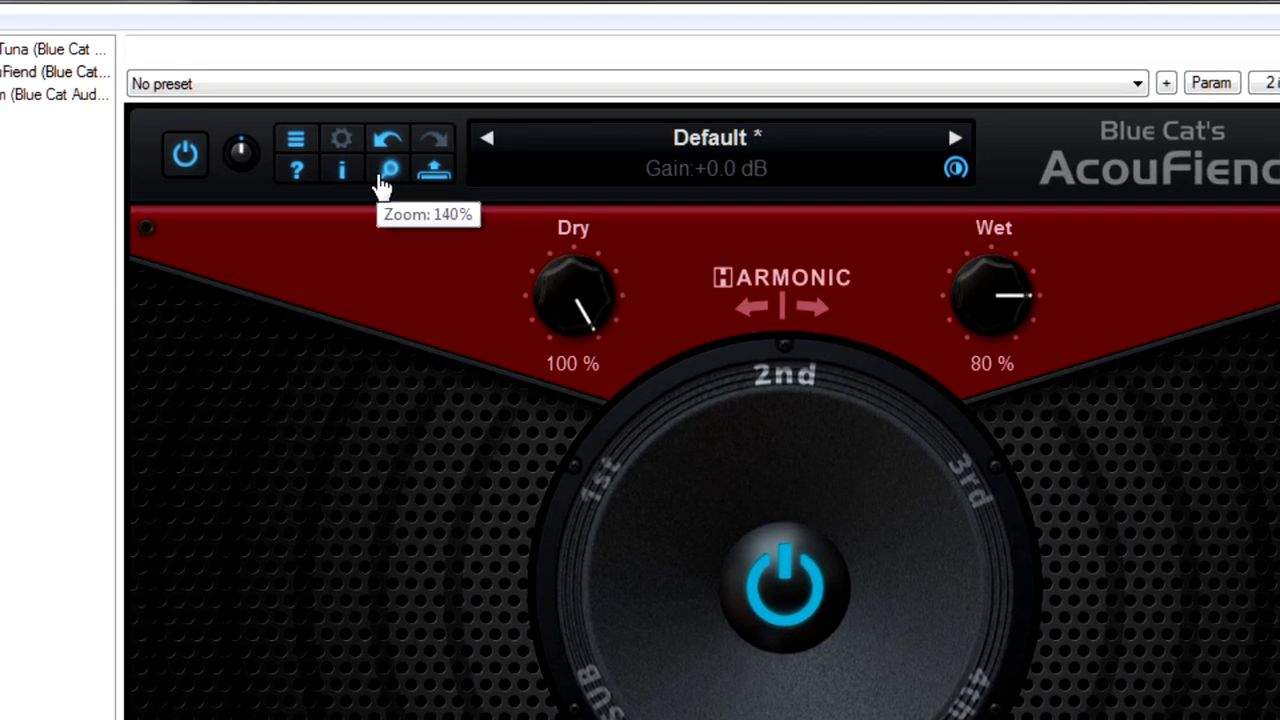
{"action": "left_click", "coordinate": [389, 171]}
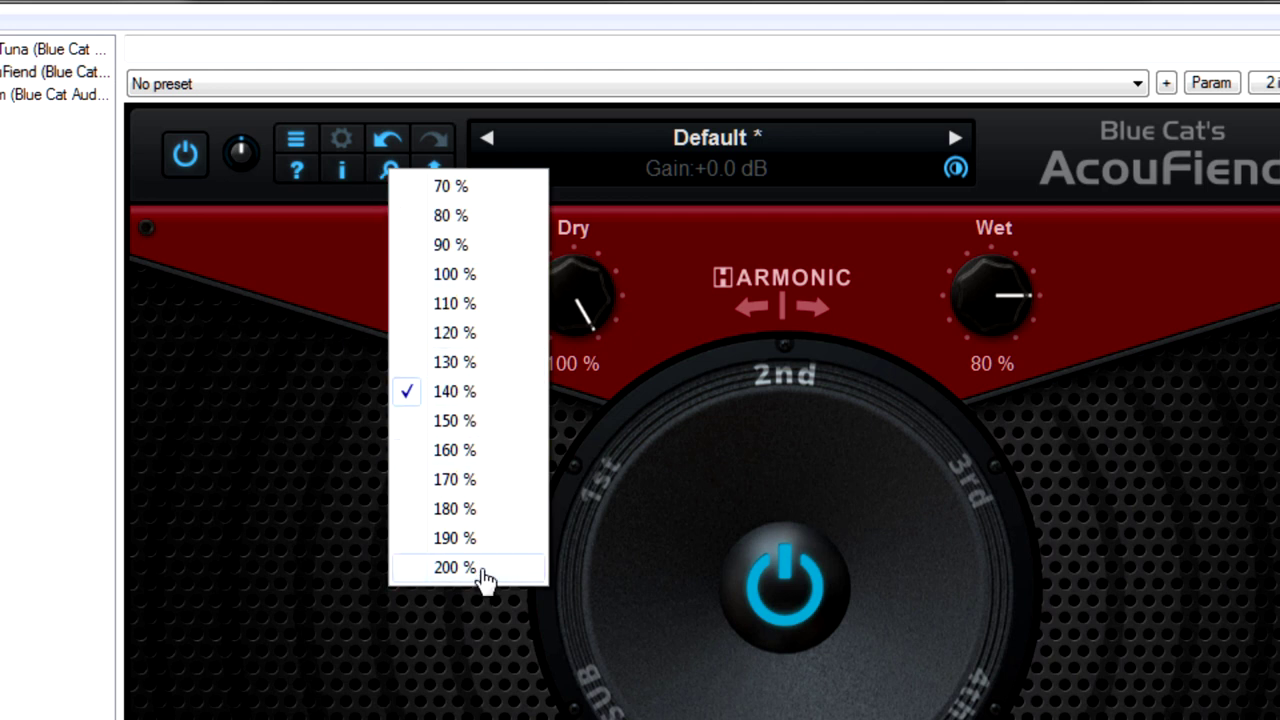
{"action": "left_click", "coordinate": [478, 567]}
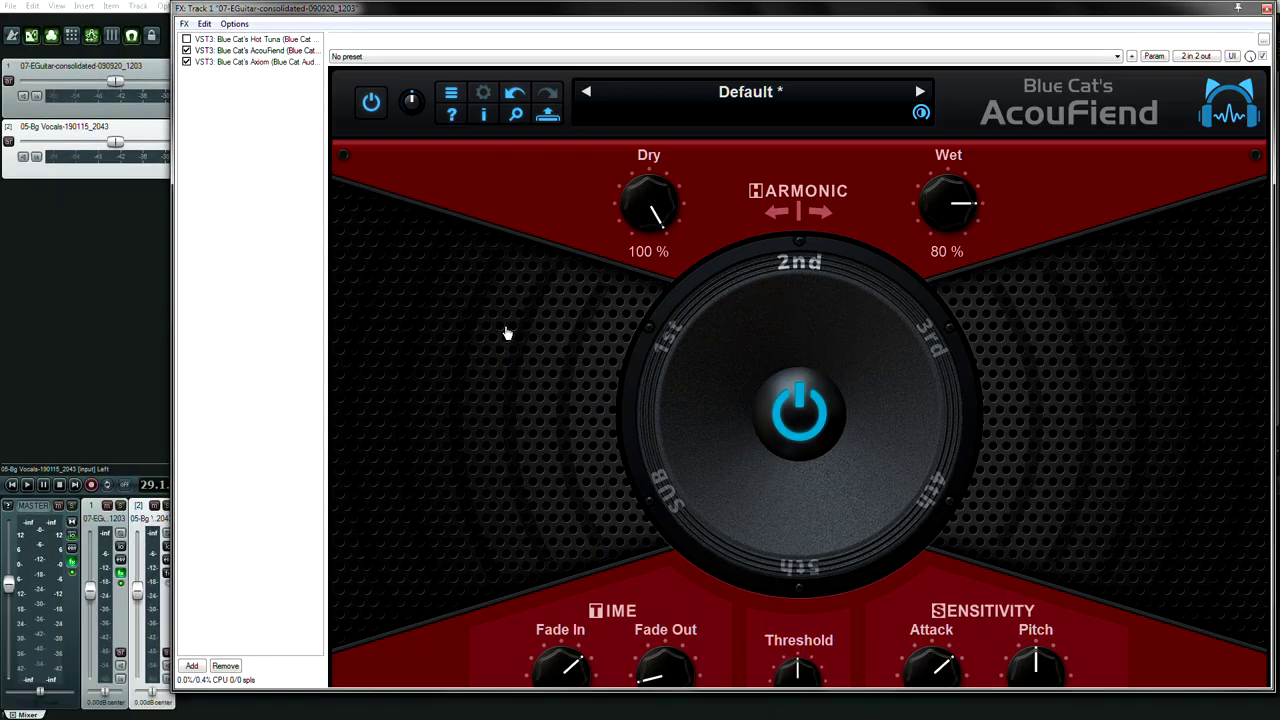
{"action": "left_click", "coordinate": [516, 114]}
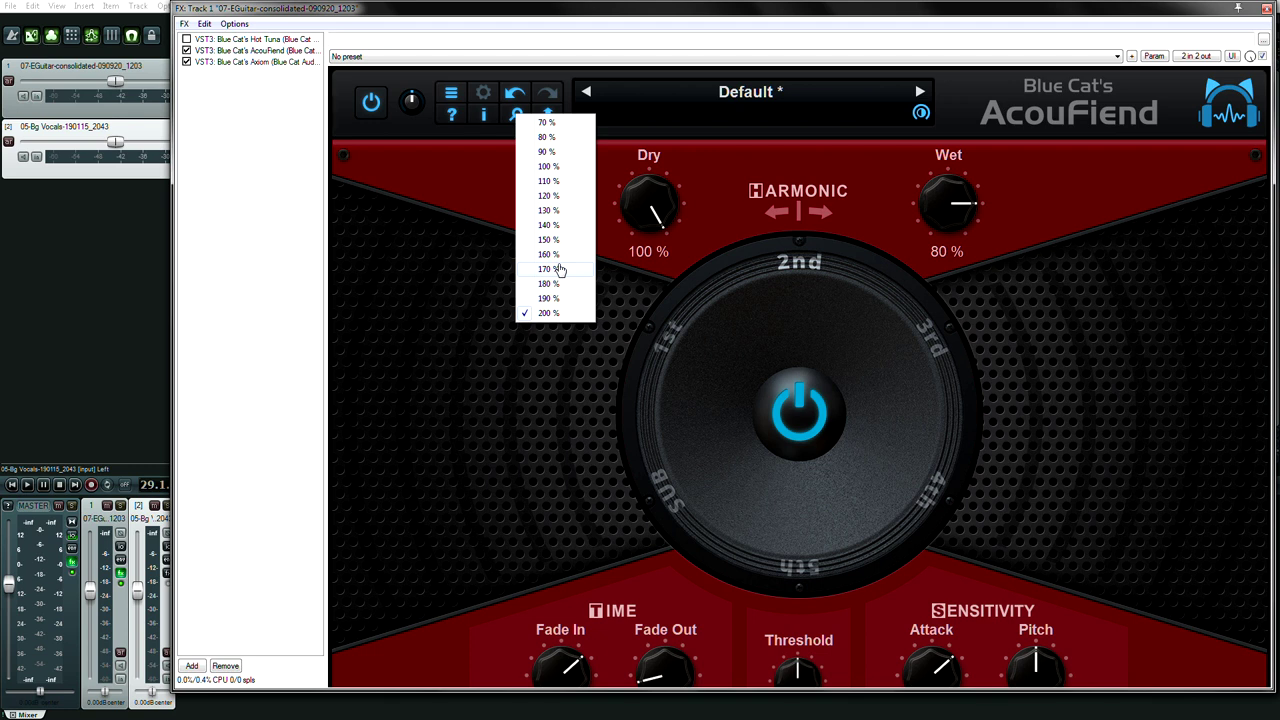
{"action": "left_click", "coordinate": [552, 226]}
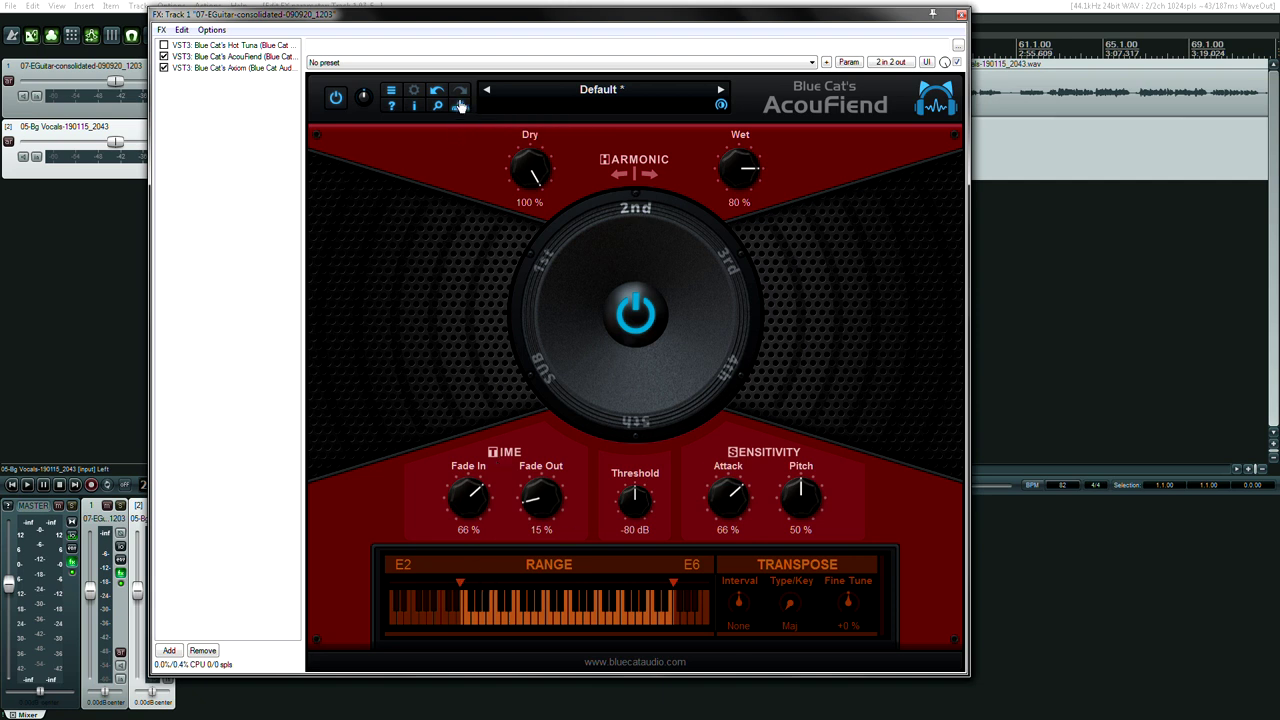
{"action": "left_click", "coordinate": [460, 107]}
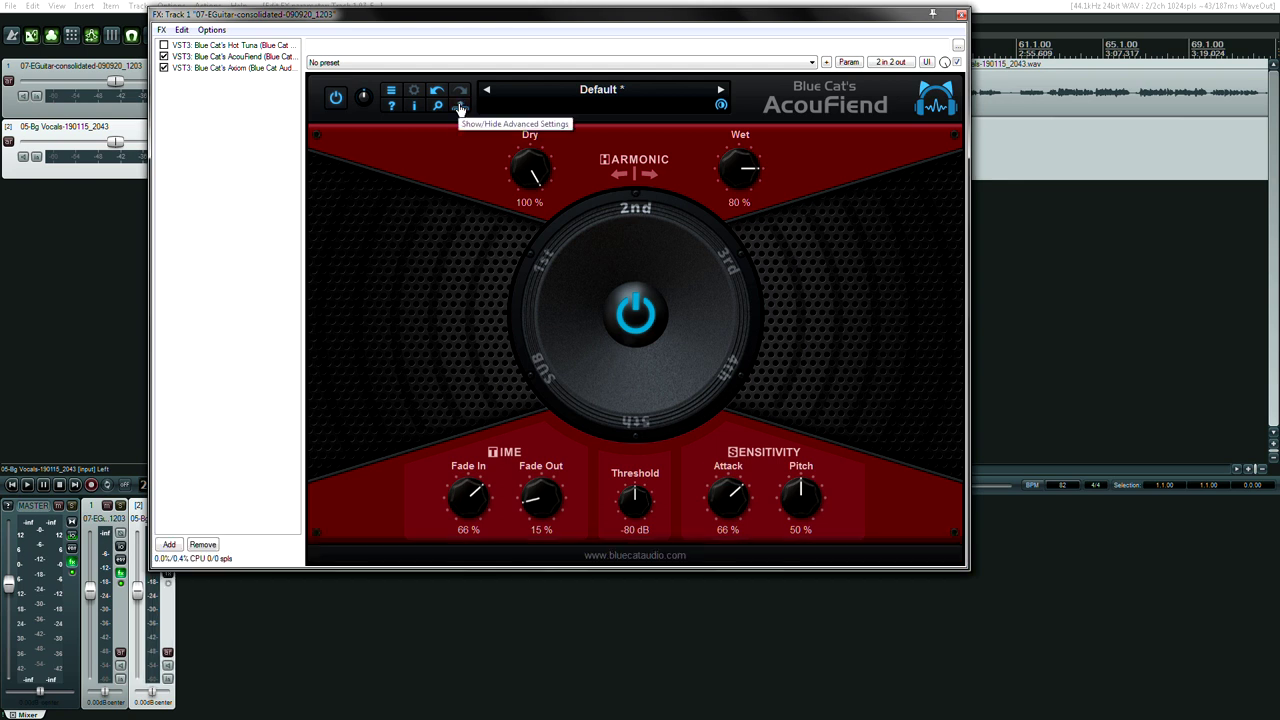
{"action": "left_click", "coordinate": [460, 107]}
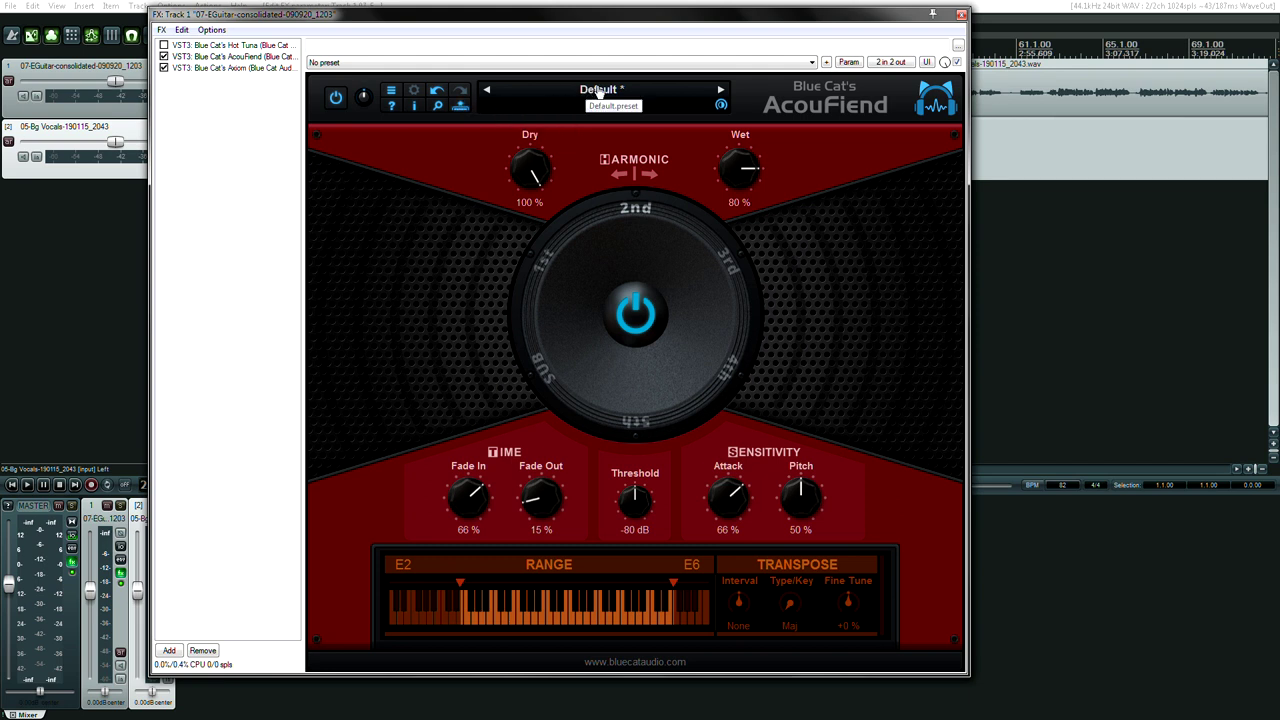
{"action": "left_click", "coordinate": [598, 90]}
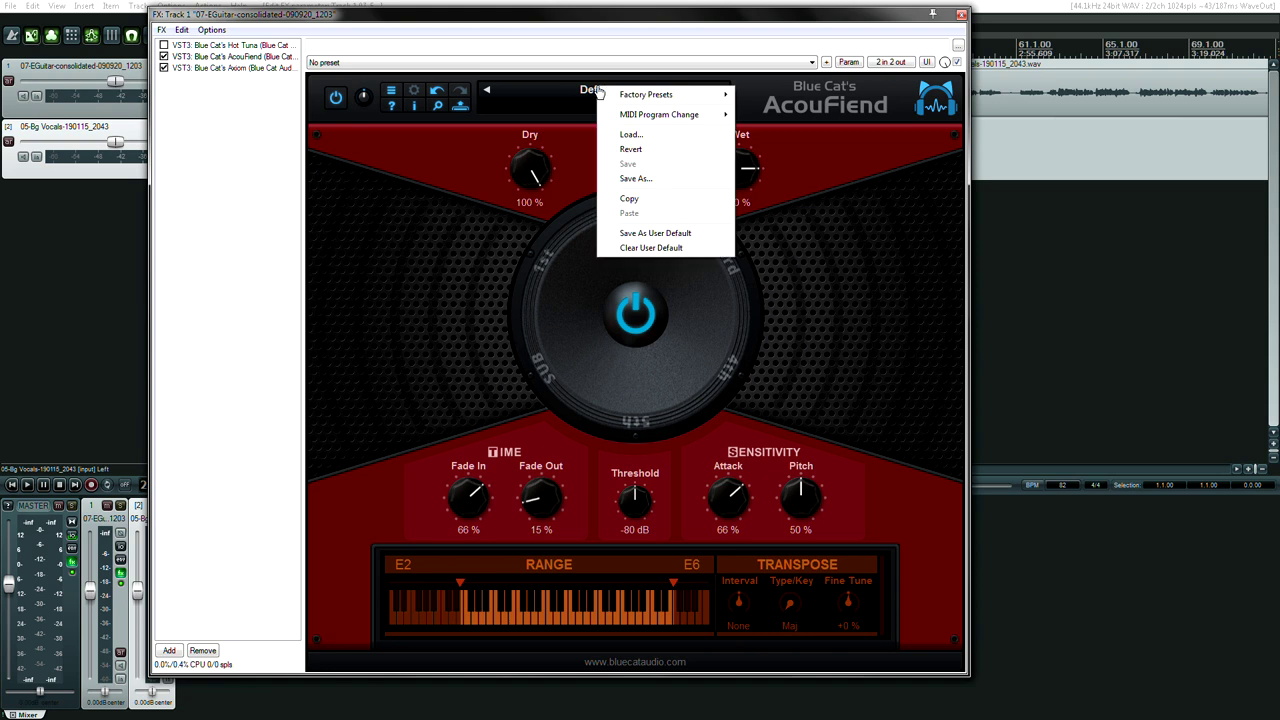
- Step back through Auto Fadeback, V-Bow Octave Sustained and V-Bow Octave to V-Bow 3rd Harmonic
{"action": "mouse_move", "coordinate": [633, 98]}
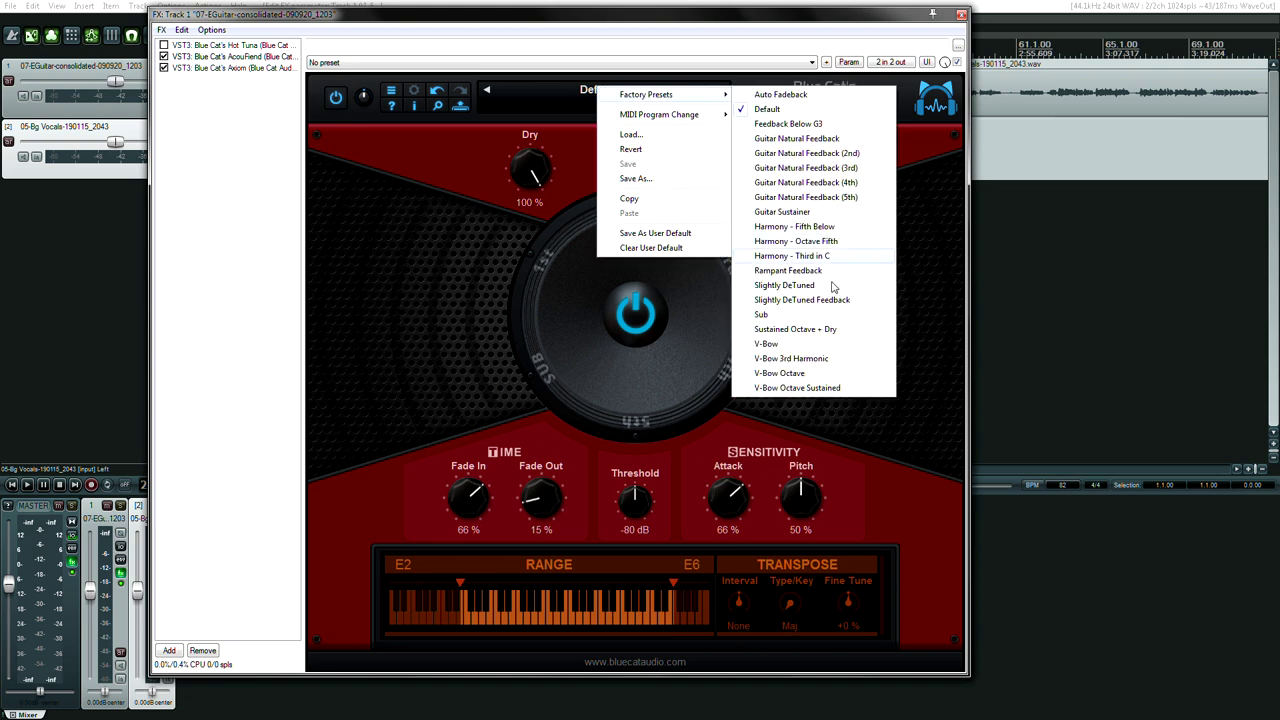
{"action": "left_click", "coordinate": [565, 115]}
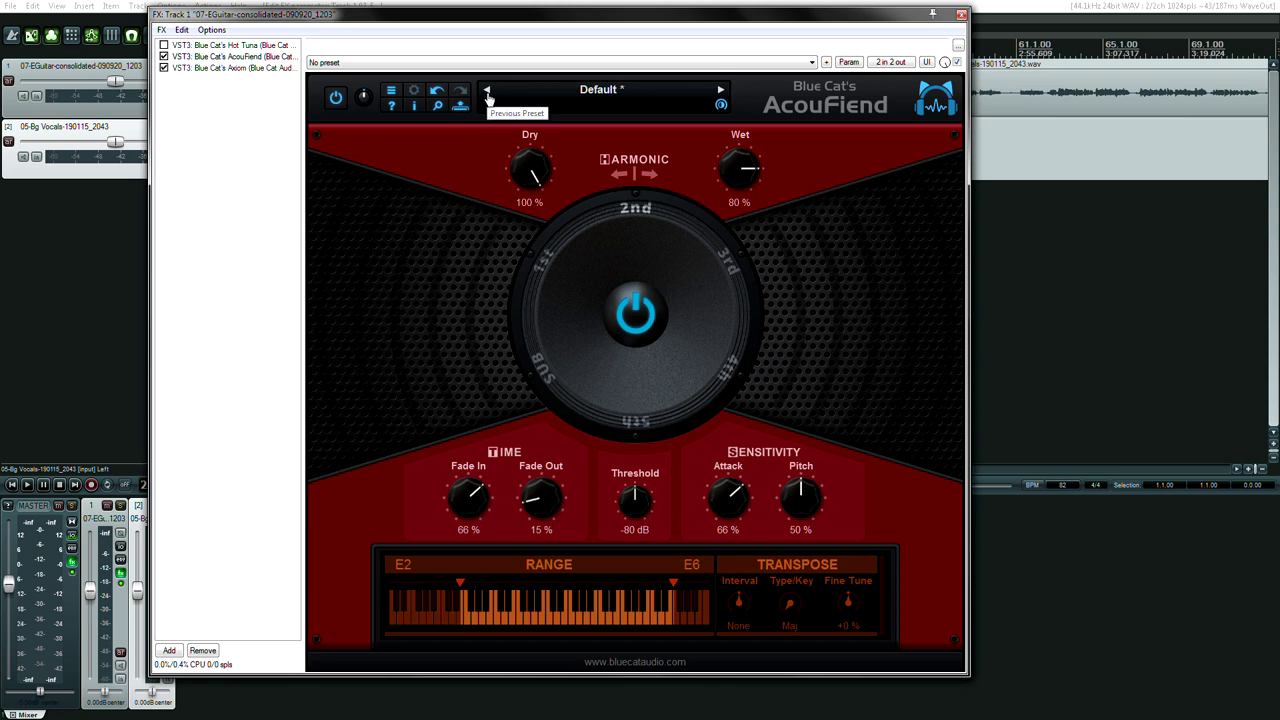
{"action": "left_click", "coordinate": [488, 92]}
{"action": "left_click", "coordinate": [488, 92]}
{"action": "left_click", "coordinate": [488, 92]}
{"action": "left_click", "coordinate": [488, 92]}
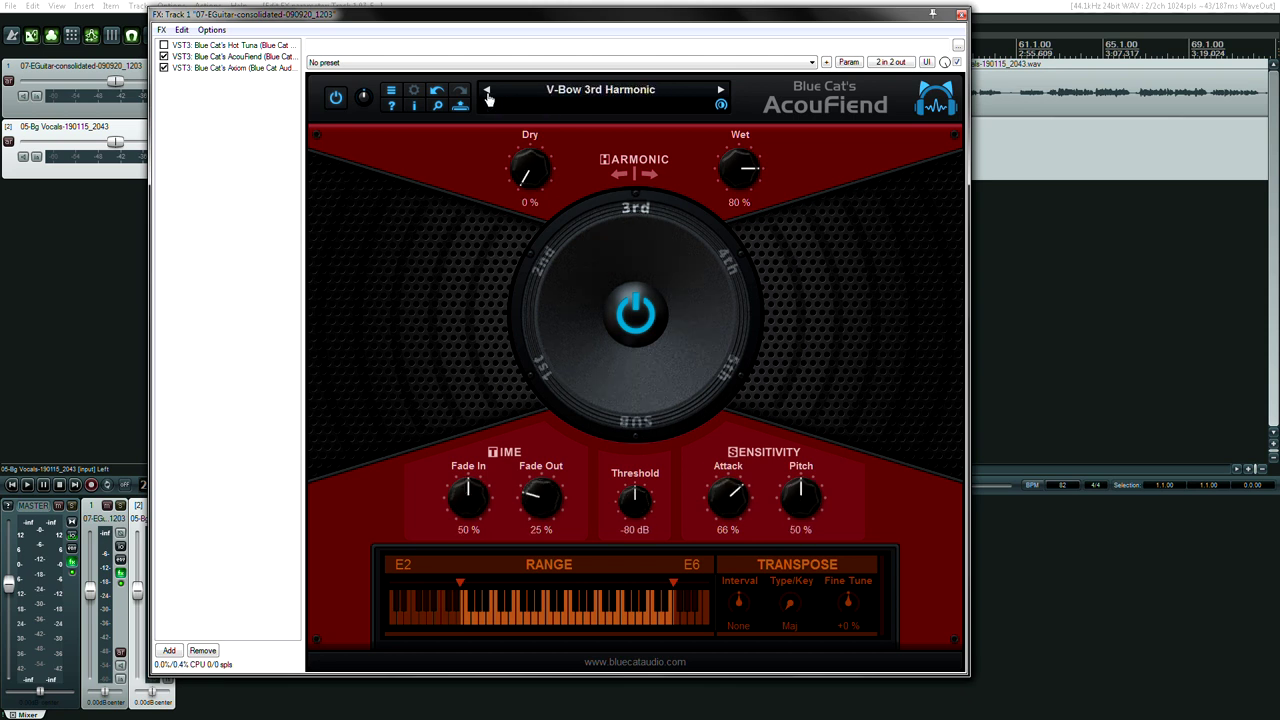
- Step forward through the presets to Feedback Below G3, then return to Default
{"action": "right_click", "coordinate": [718, 92]}
{"action": "left_click", "coordinate": [748, 62]}
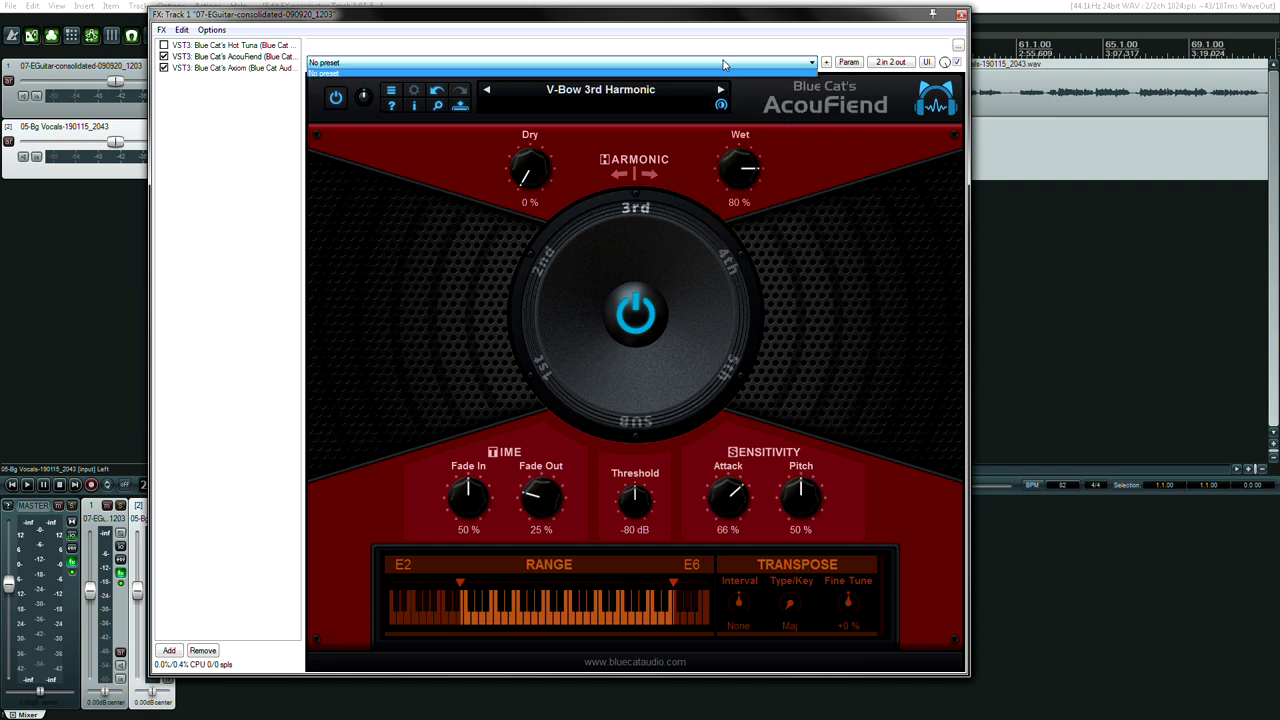
{"action": "left_click", "coordinate": [748, 62]}
{"action": "left_click", "coordinate": [748, 62]}
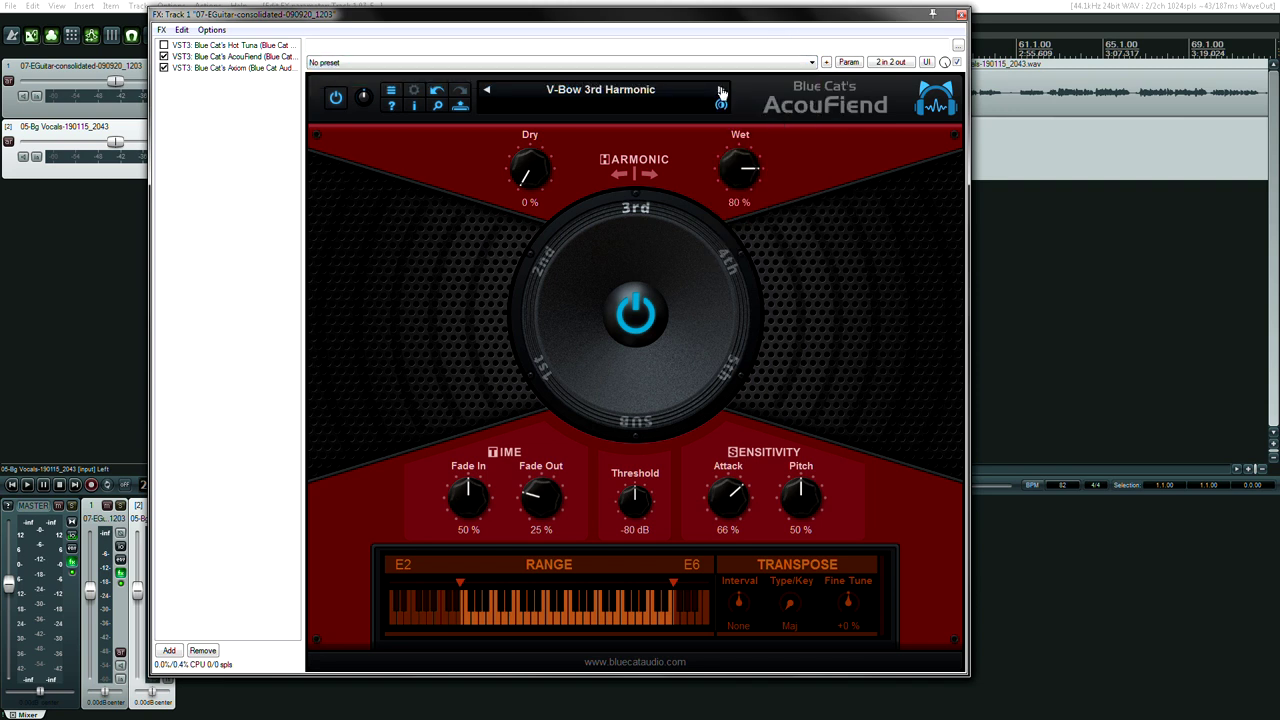
{"action": "left_click", "coordinate": [720, 91]}
{"action": "left_click", "coordinate": [720, 91]}
{"action": "left_click", "coordinate": [720, 91]}
{"action": "left_click", "coordinate": [720, 91]}
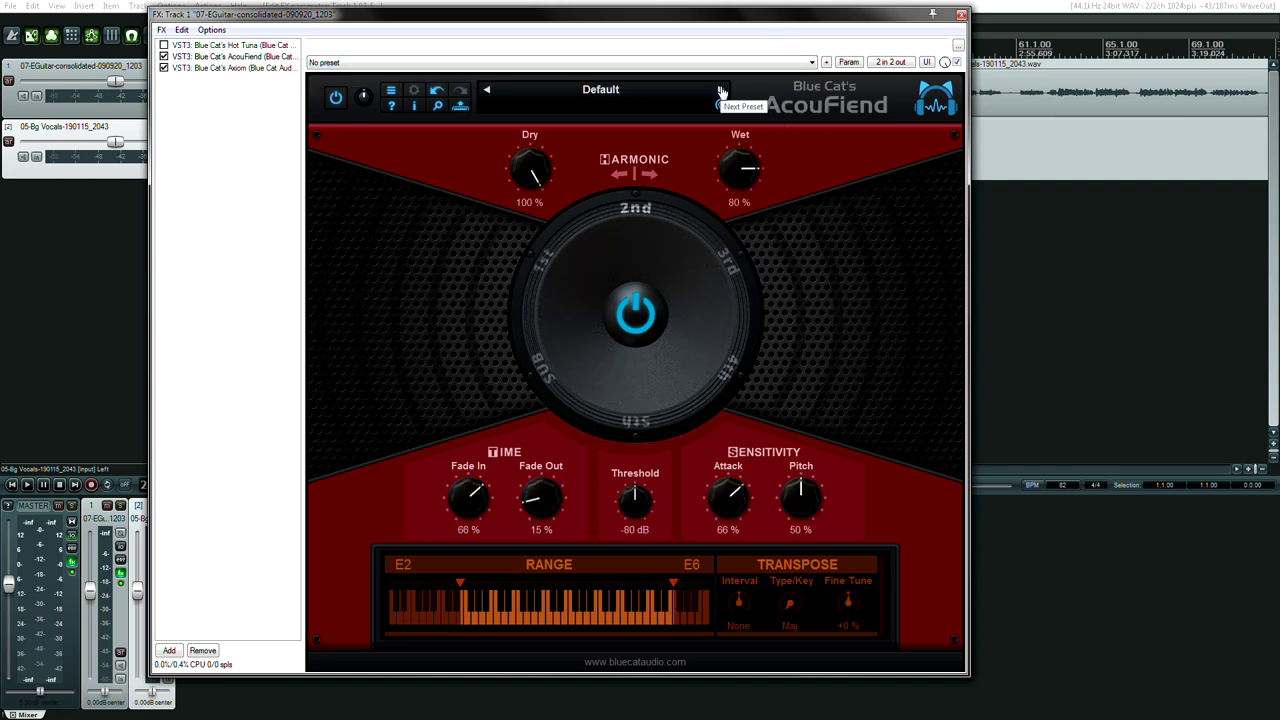
{"action": "left_click", "coordinate": [720, 91]}
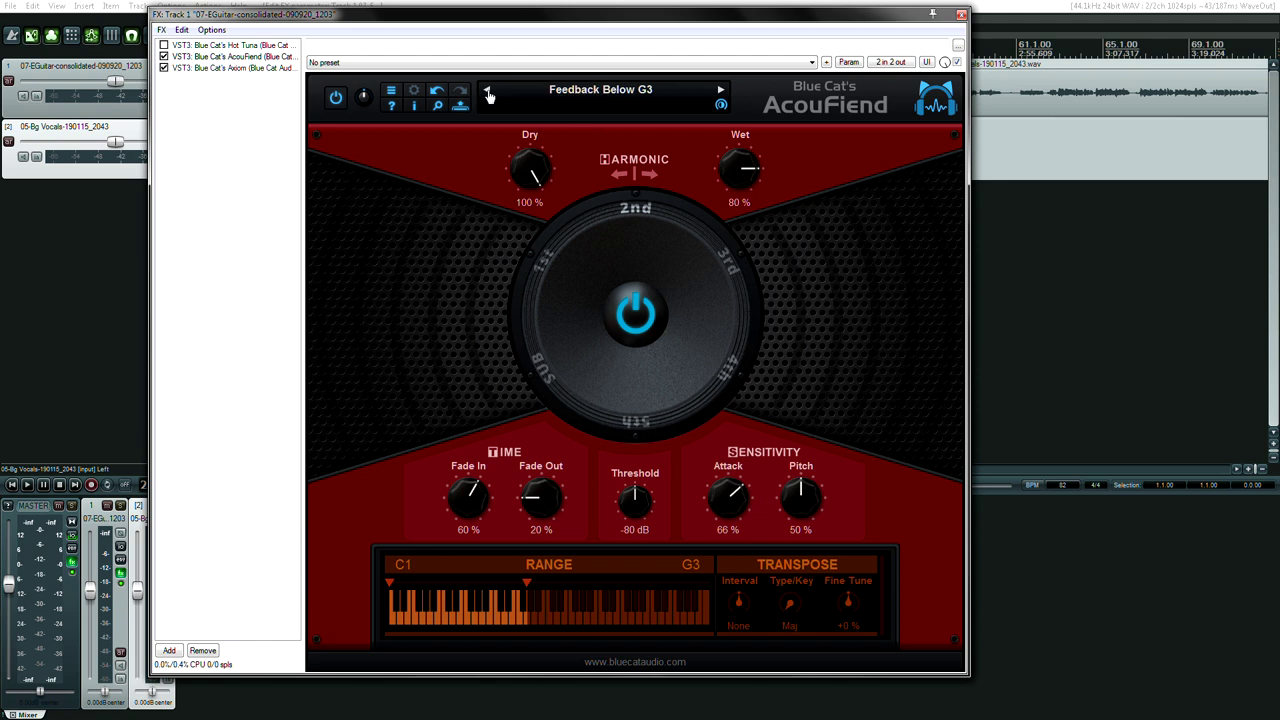
{"action": "left_click", "coordinate": [487, 90]}
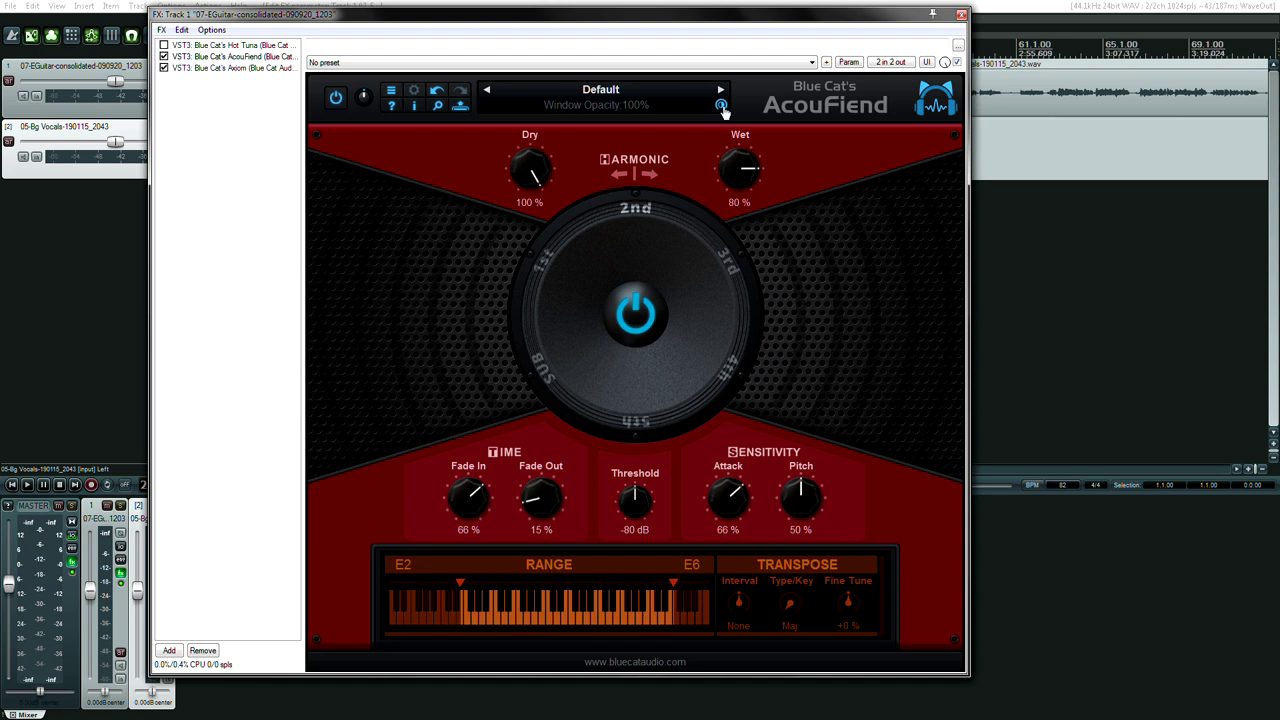
{"action": "left_click_drag", "start_coordinate": [723, 110], "coordinate": [737, 61]}
{"action": "left_click_drag", "start_coordinate": [722, 104], "coordinate": [725, 160]}
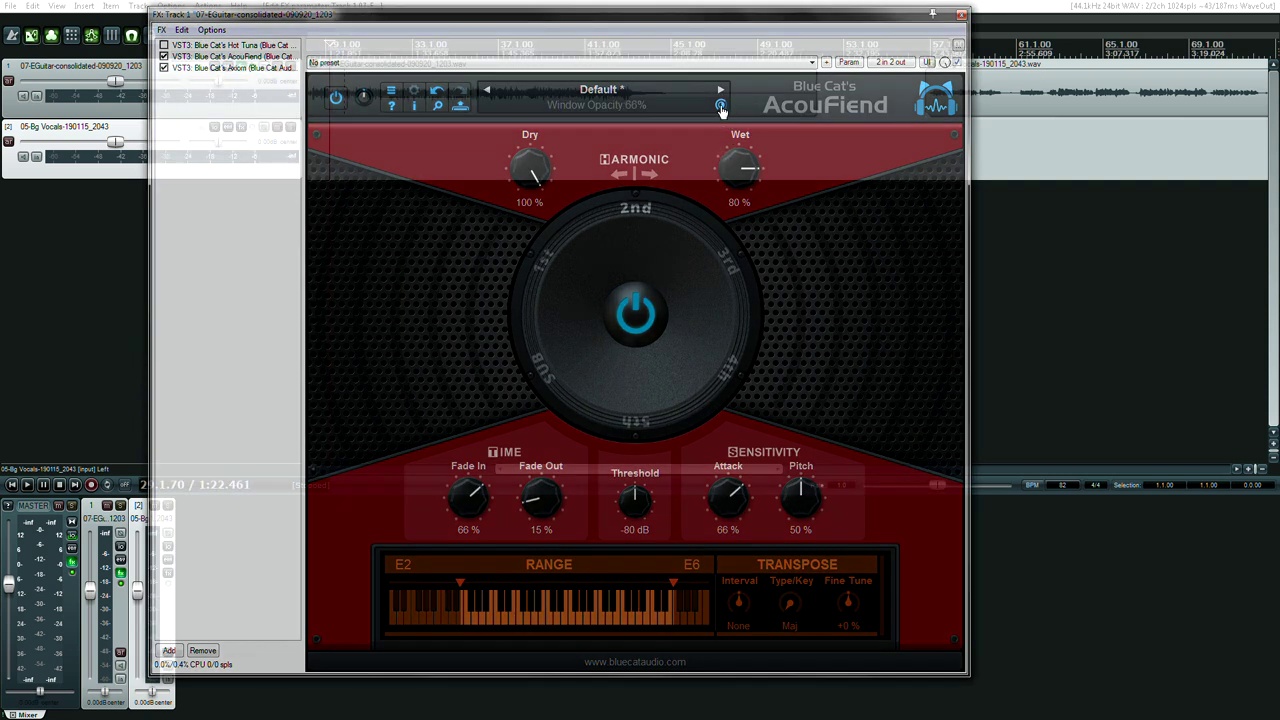
{"action": "double_click", "coordinate": [722, 108]}
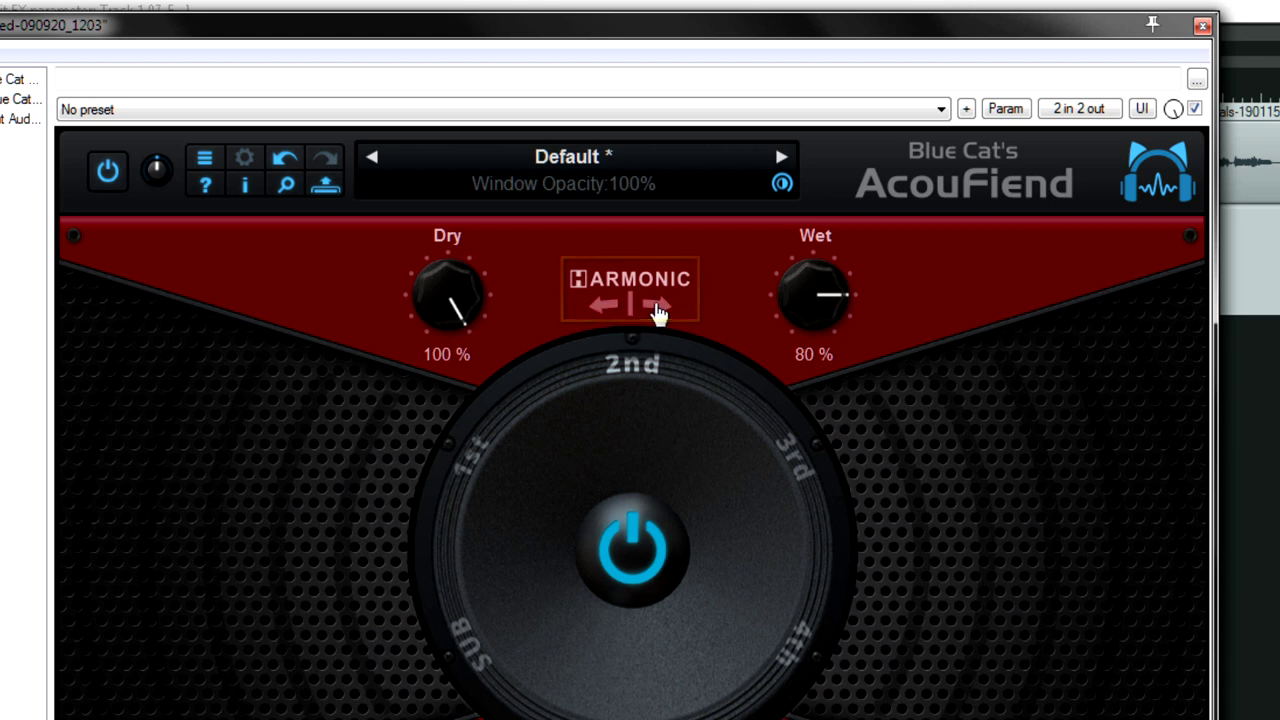
- Cycle the harmonic through 3rd, 2nd, 1st and SUB to 5th, and audition it
{"action": "left_click", "coordinate": [658, 308]}
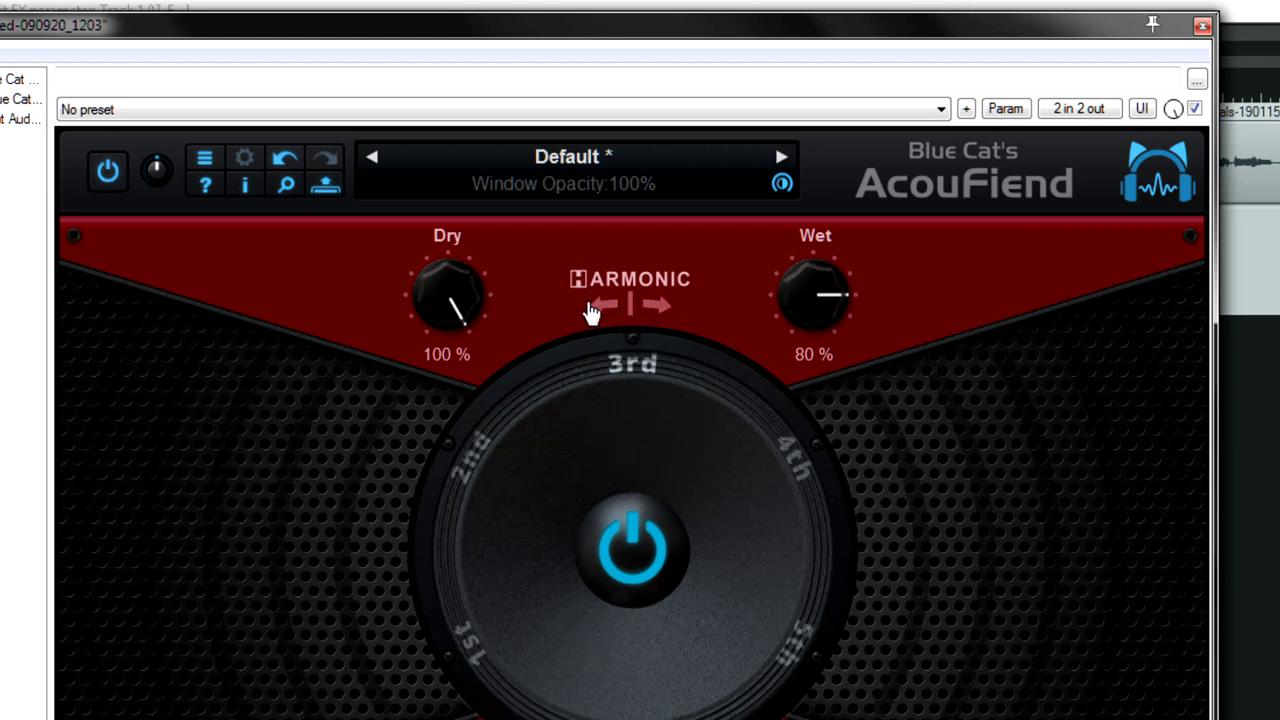
{"action": "left_click", "coordinate": [599, 308]}
{"action": "left_click", "coordinate": [599, 308]}
{"action": "left_click", "coordinate": [599, 310]}
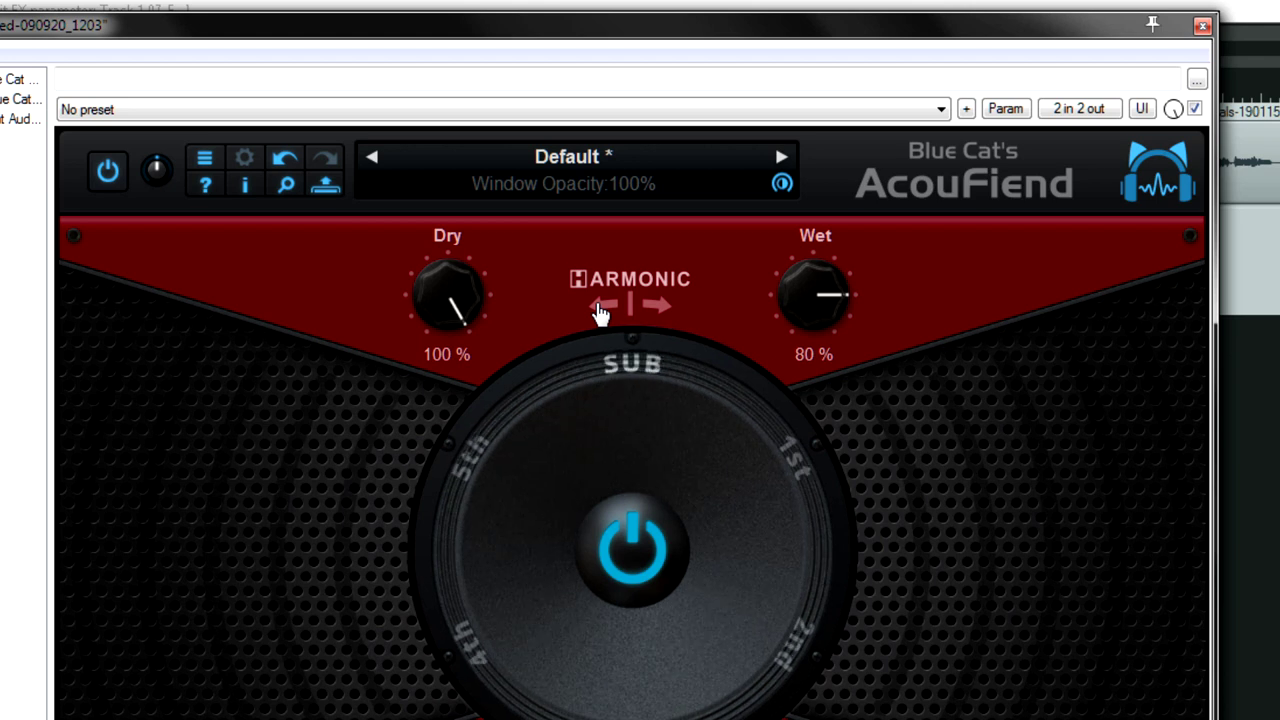
{"action": "left_click", "coordinate": [599, 310]}
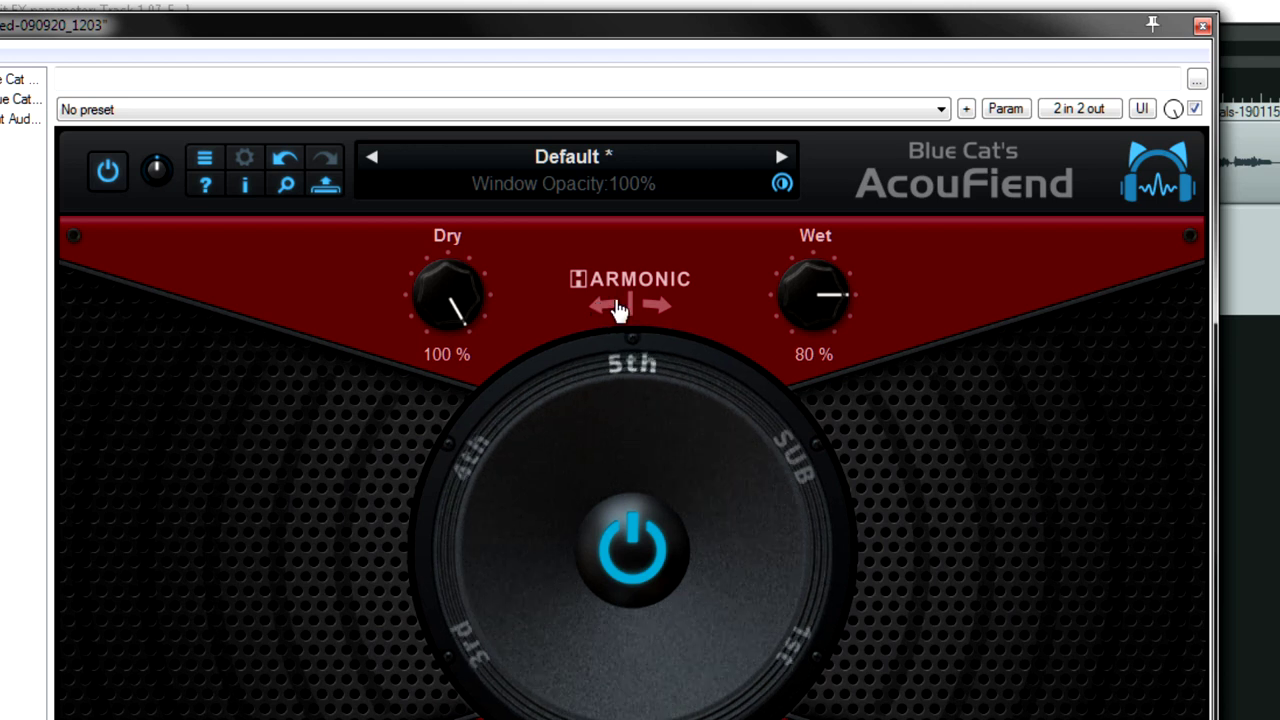
{"action": "left_click", "coordinate": [658, 308]}
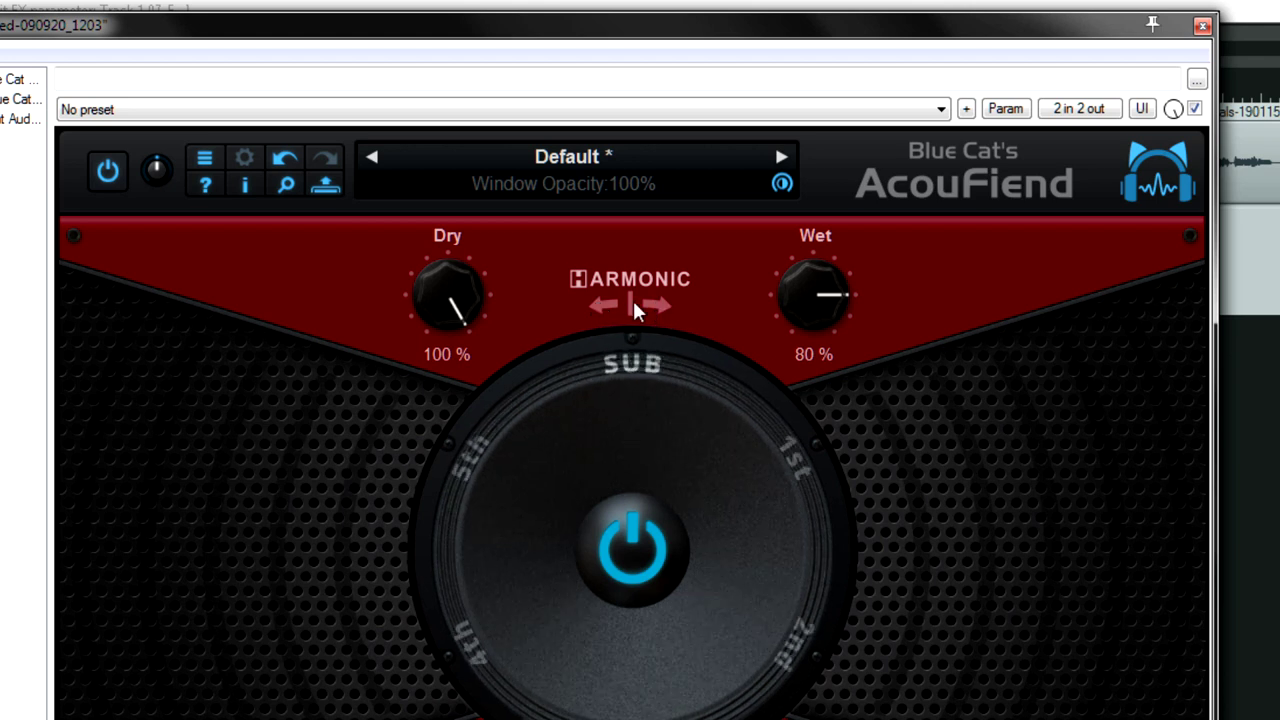
{"action": "left_click", "coordinate": [598, 313]}
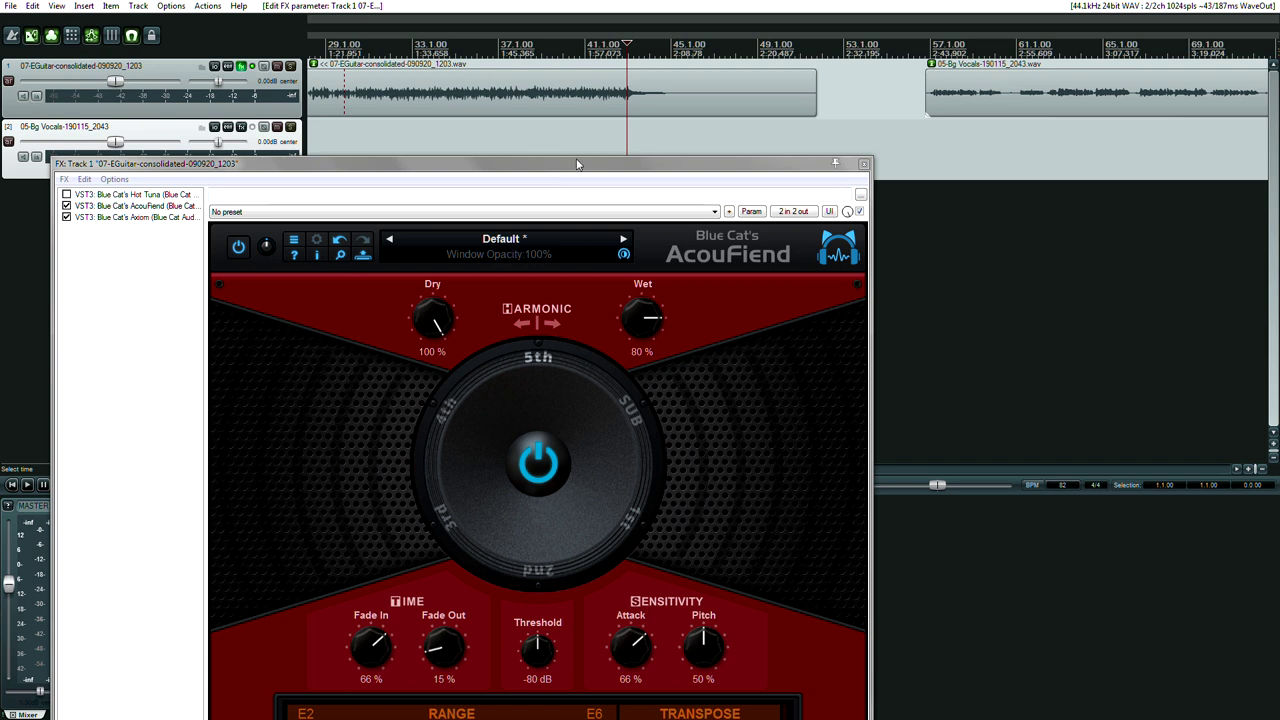
{"action": "key", "text": "space"}
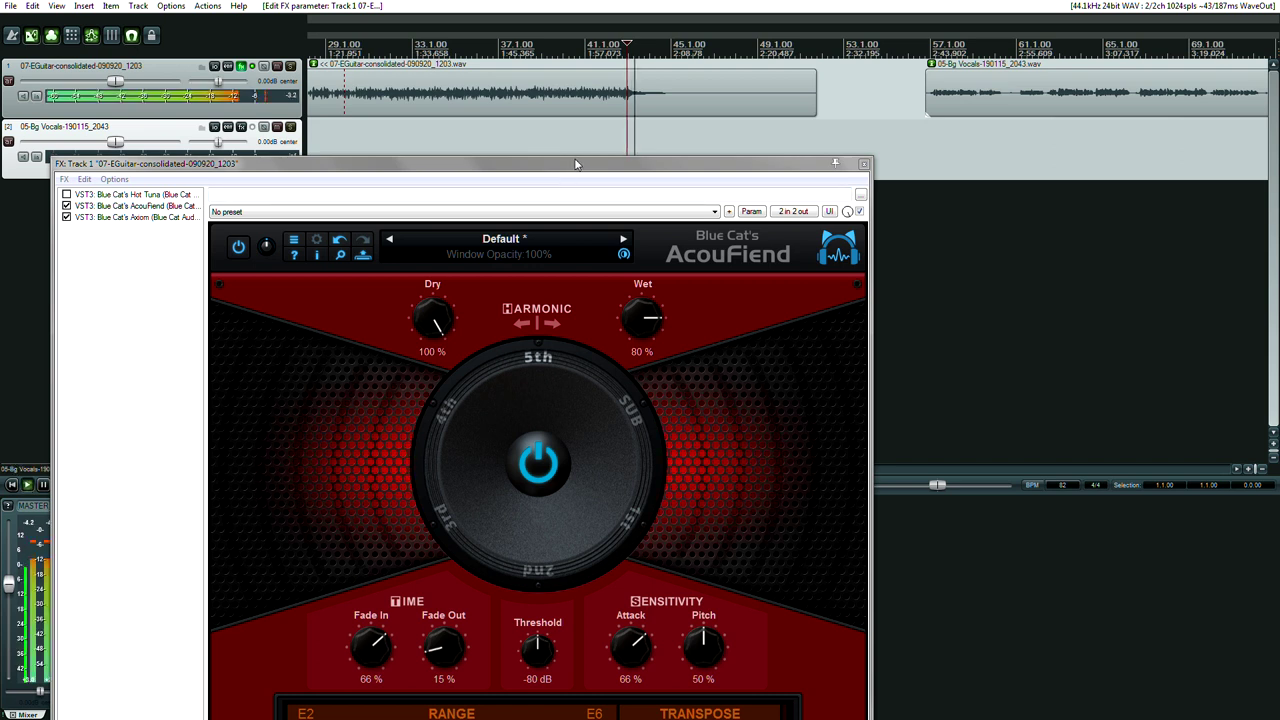
{"action": "key", "text": "space"}
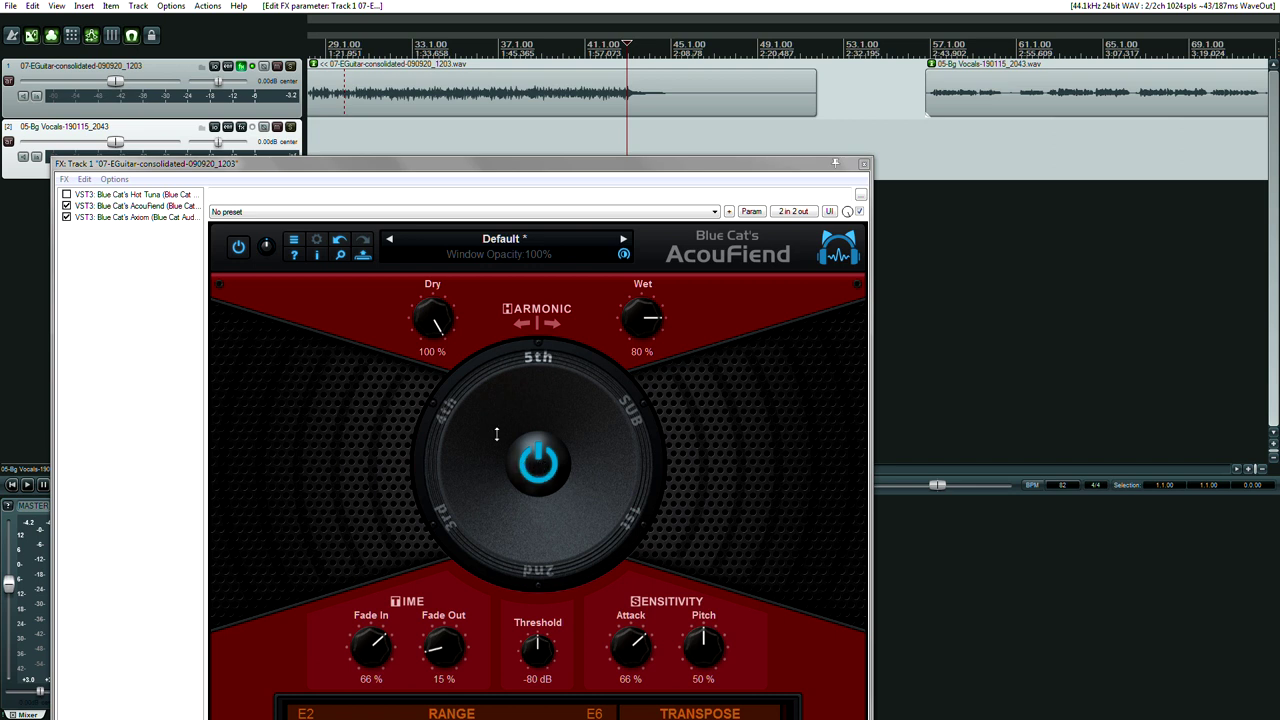
- Rotate the harmonic selector ring to SUB and start playback
{"action": "left_click", "coordinate": [484, 422]}
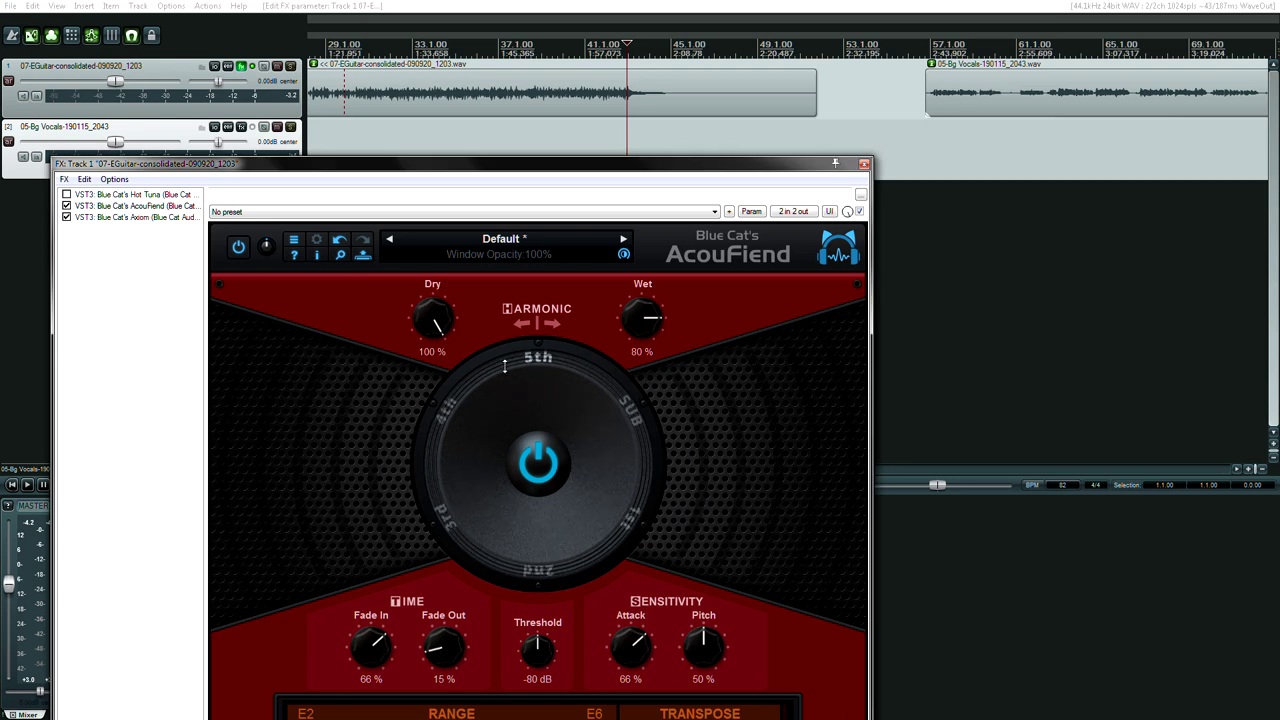
{"action": "left_click_drag", "start_coordinate": [500, 450], "coordinate": [507, 640]}
{"action": "key", "text": "space"}
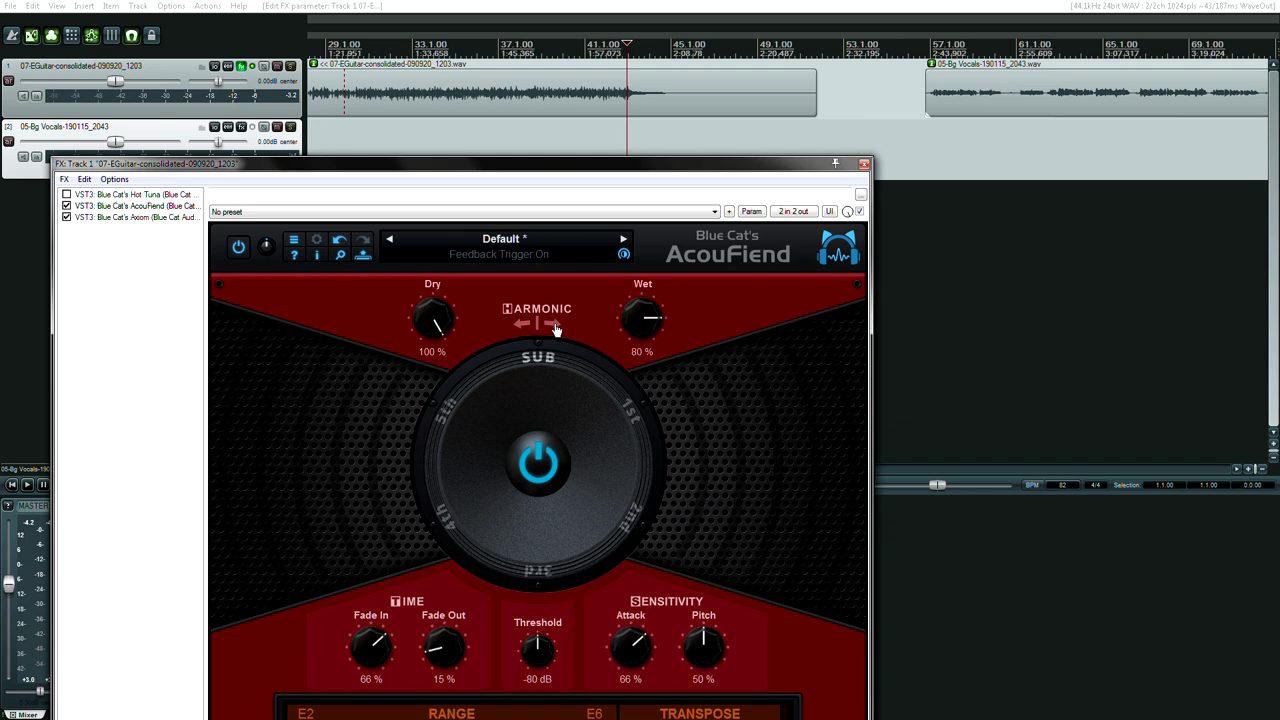
- Step the harmonic up through 1st, 2nd, 3rd and 4th to 5th, auditioning each, then stop
{"action": "left_click", "coordinate": [555, 326]}
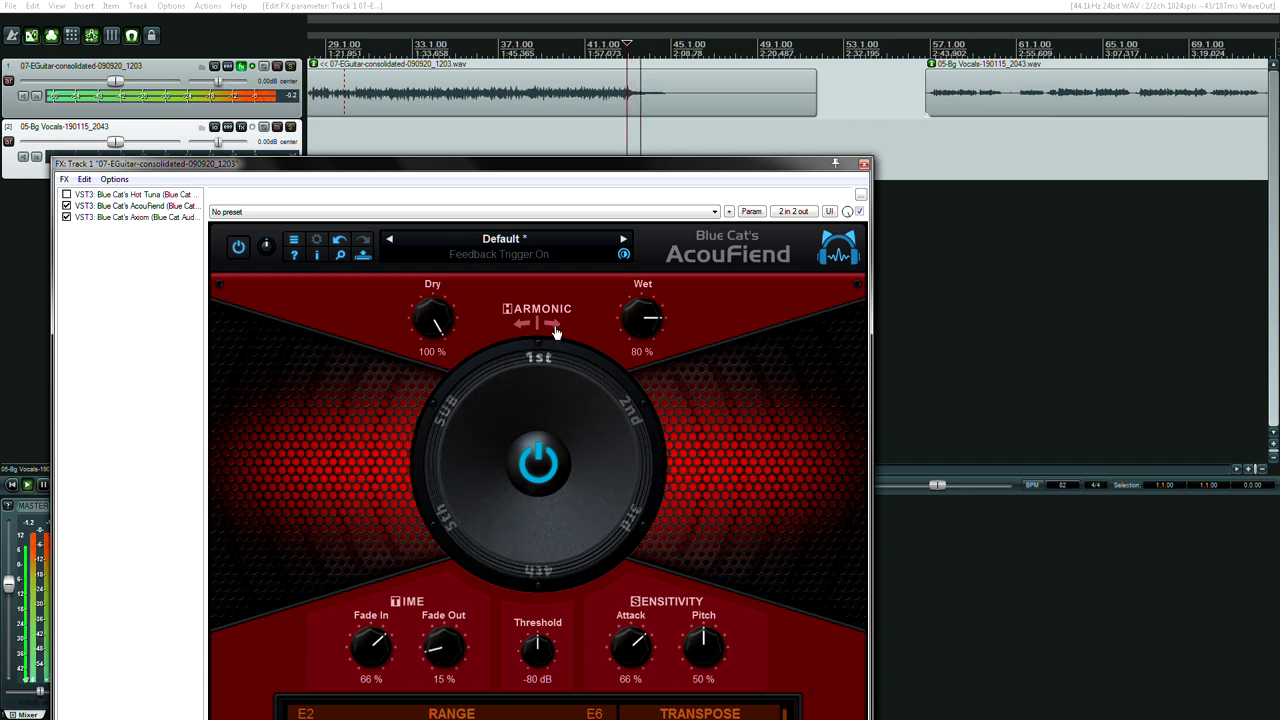
{"action": "left_click", "coordinate": [555, 326]}
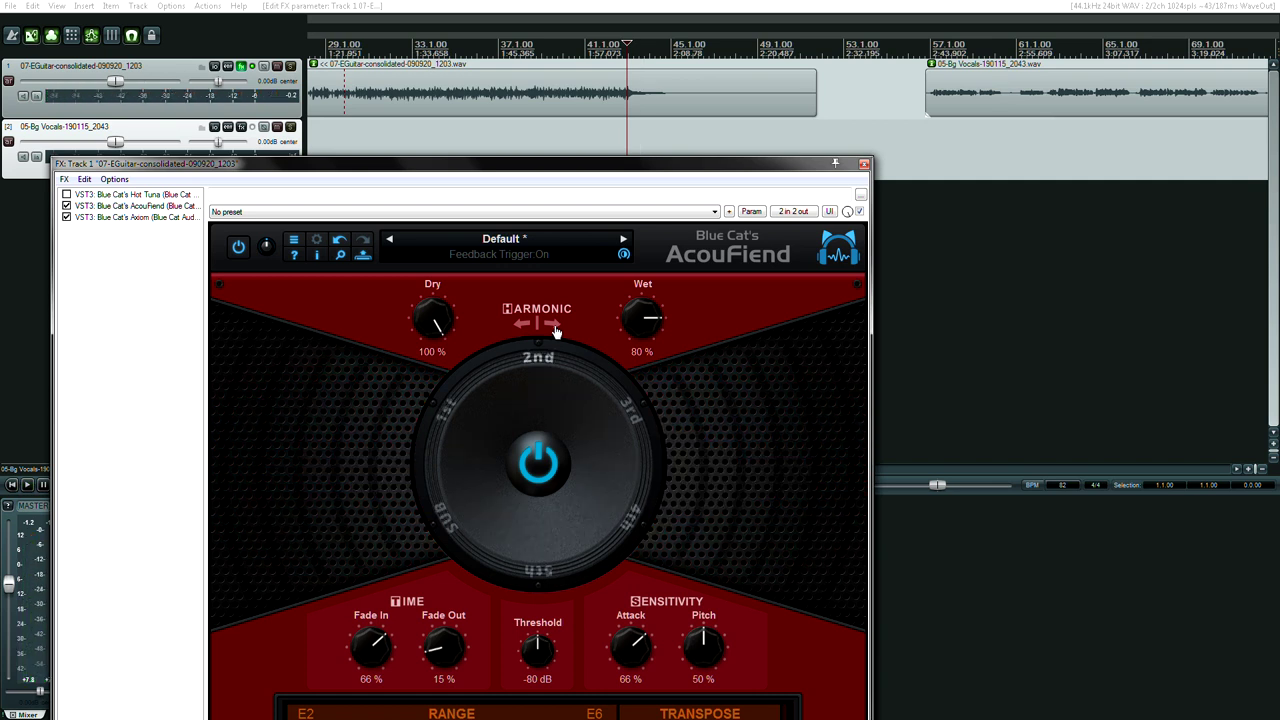
{"action": "key", "text": "space"}
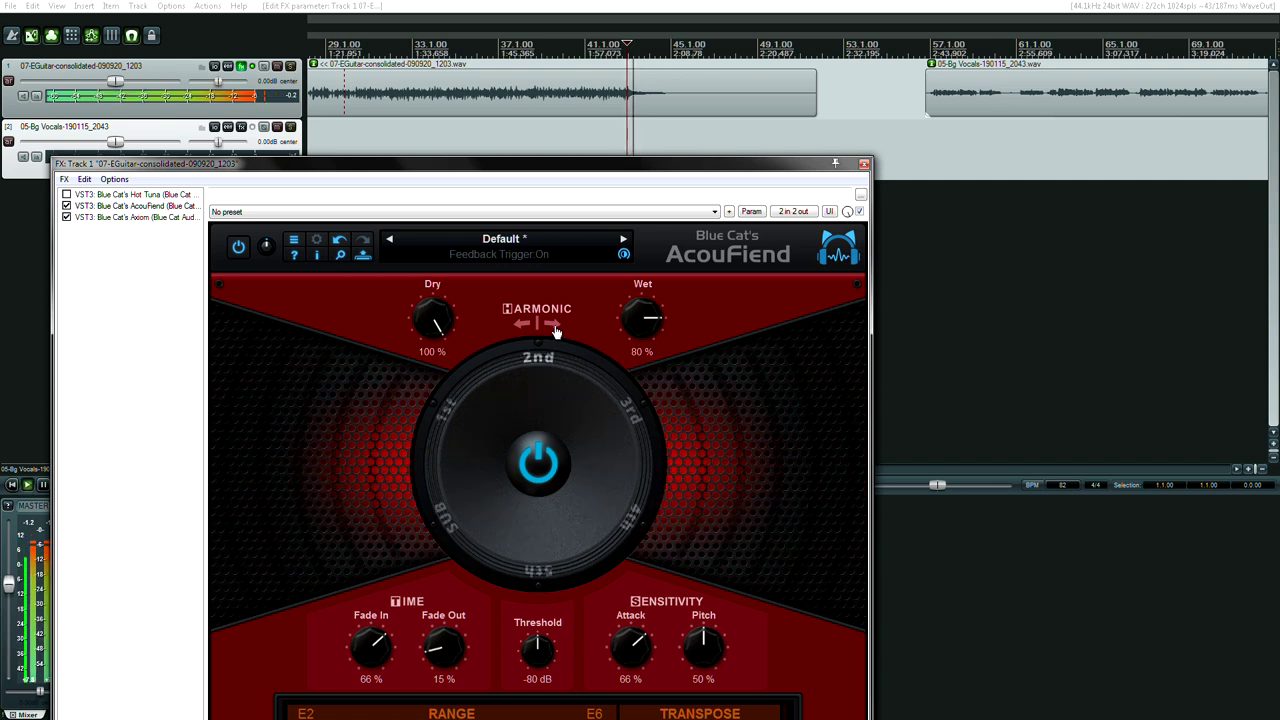
{"action": "left_click", "coordinate": [555, 328]}
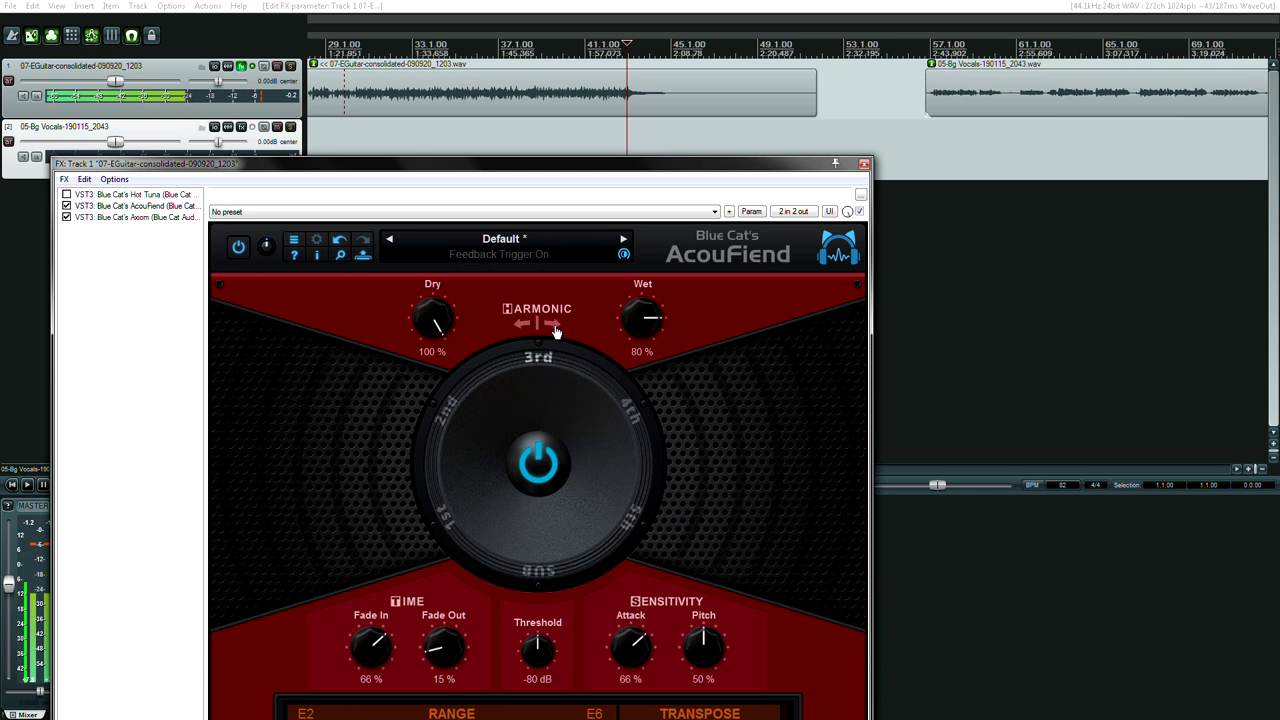
{"action": "key", "text": "space"}
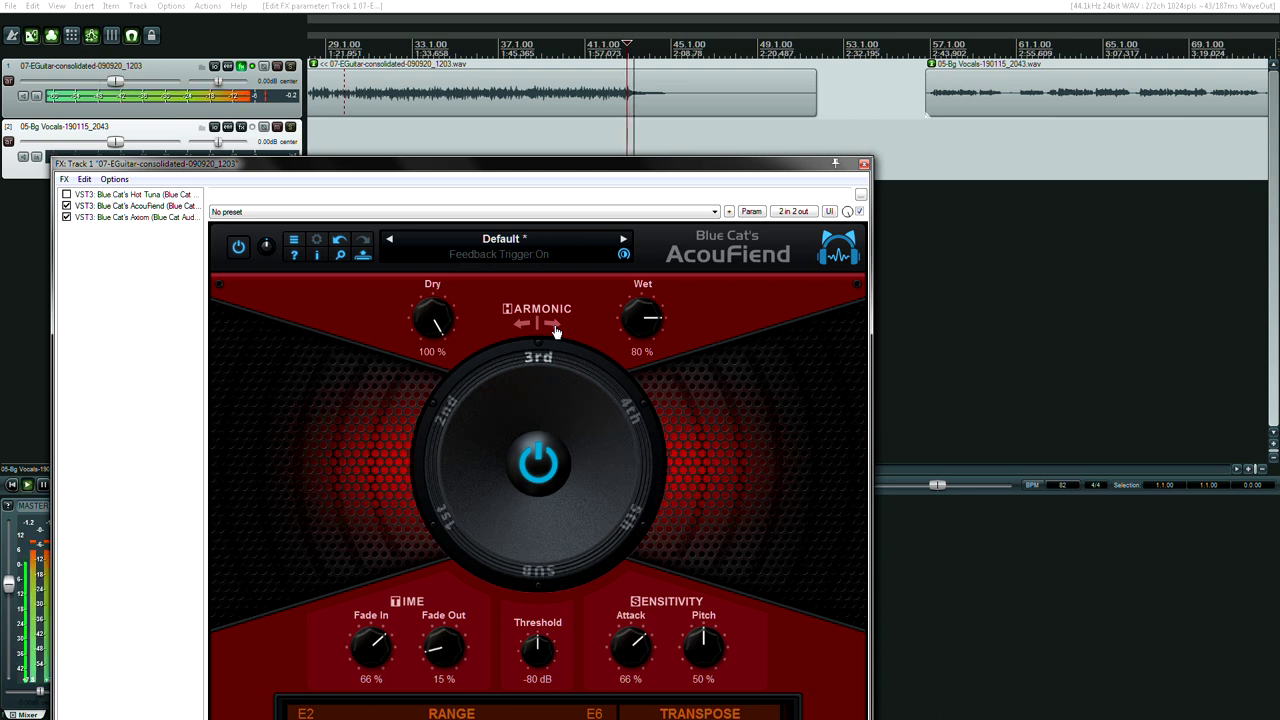
{"action": "left_click", "coordinate": [555, 328]}
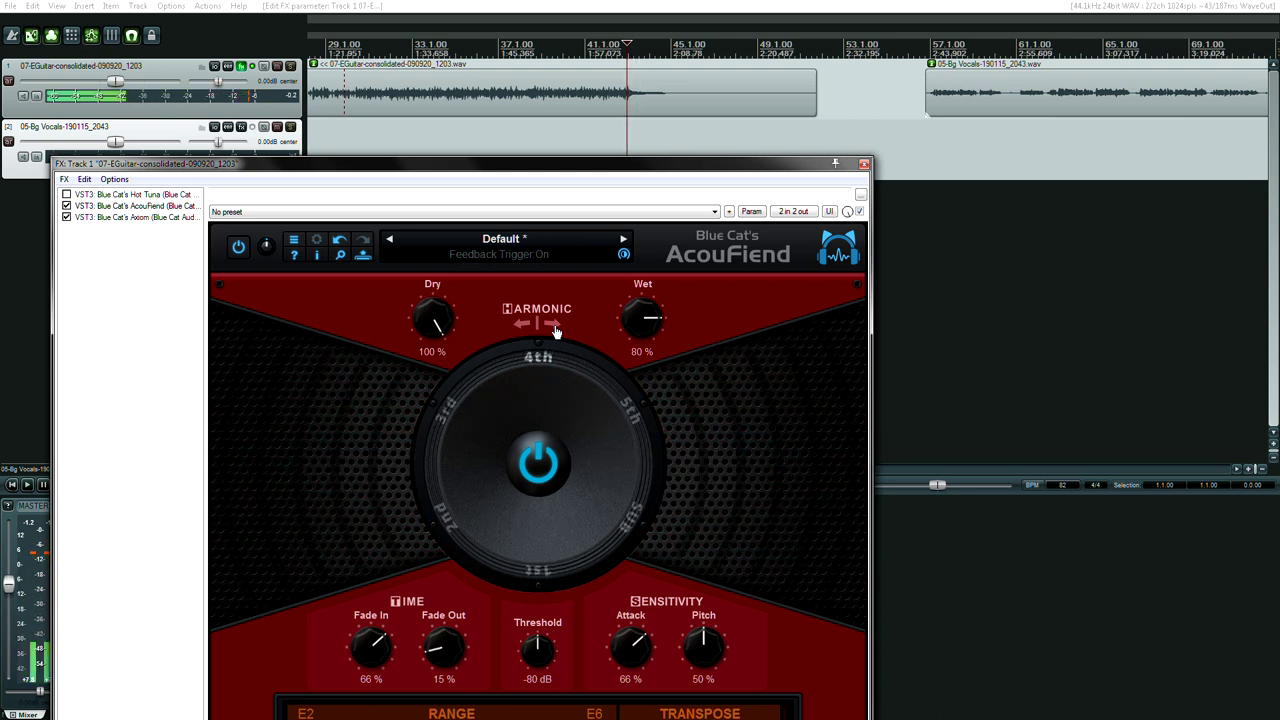
{"action": "key", "text": "space"}
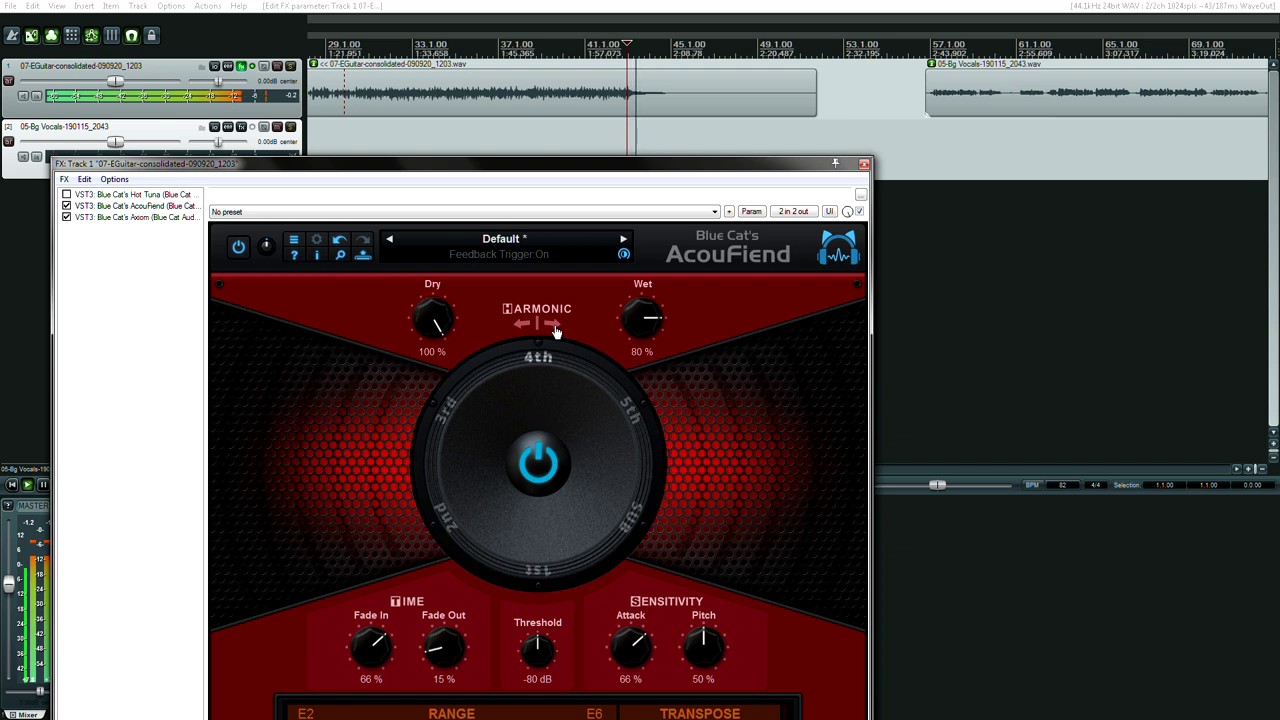
{"action": "left_click", "coordinate": [555, 329]}
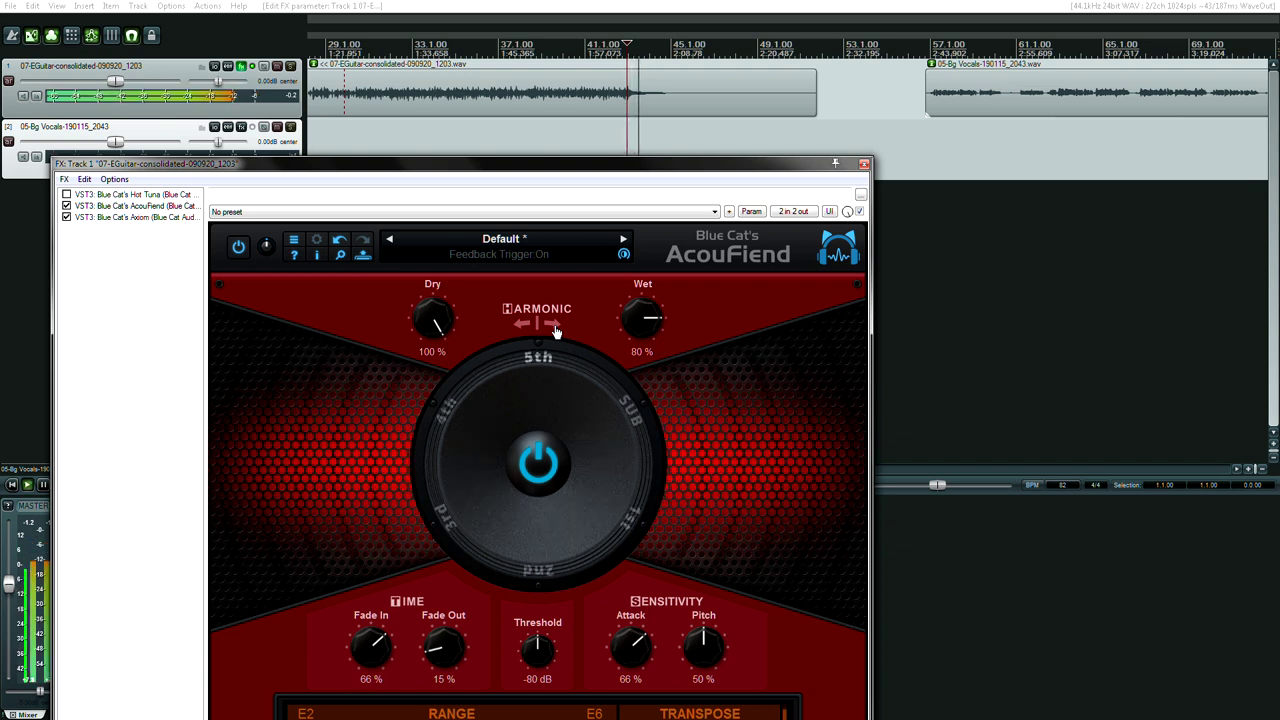
{"action": "key", "text": "space"}
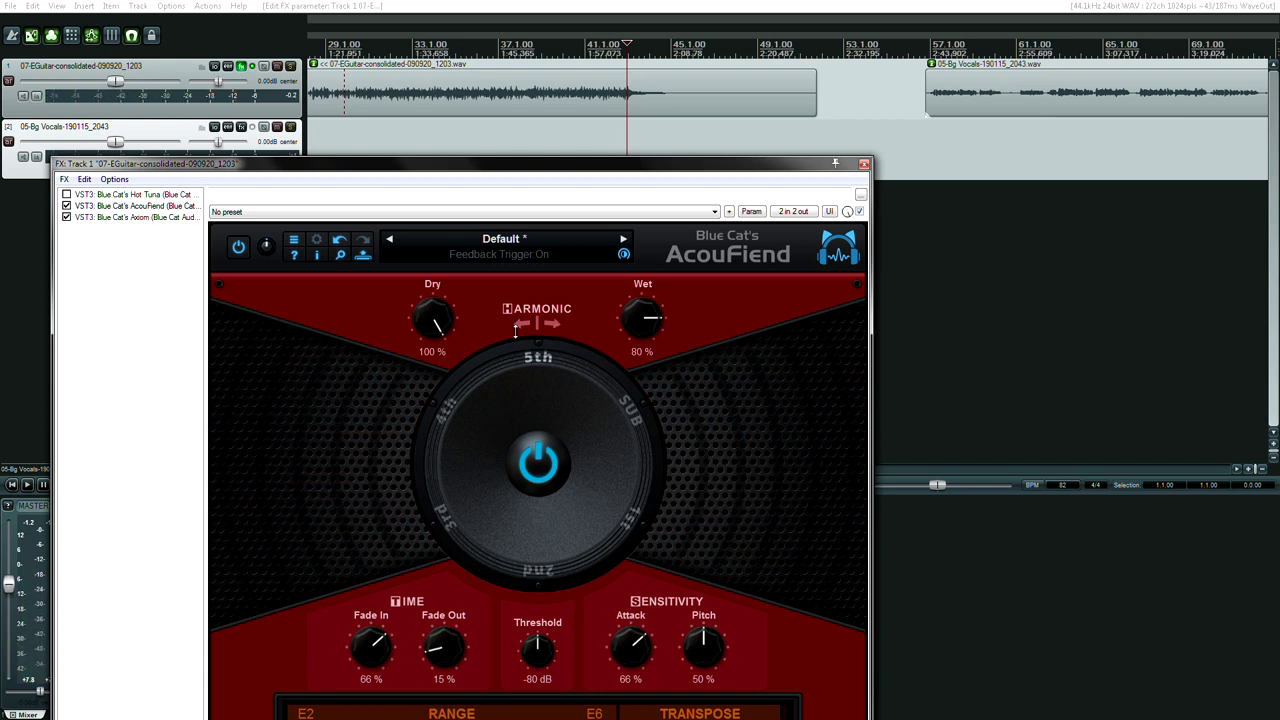
- Move the FX window off the tracks and open the guitar track's envelope list
{"action": "left_click_drag", "start_coordinate": [406, 165], "coordinate": [433, 119]}
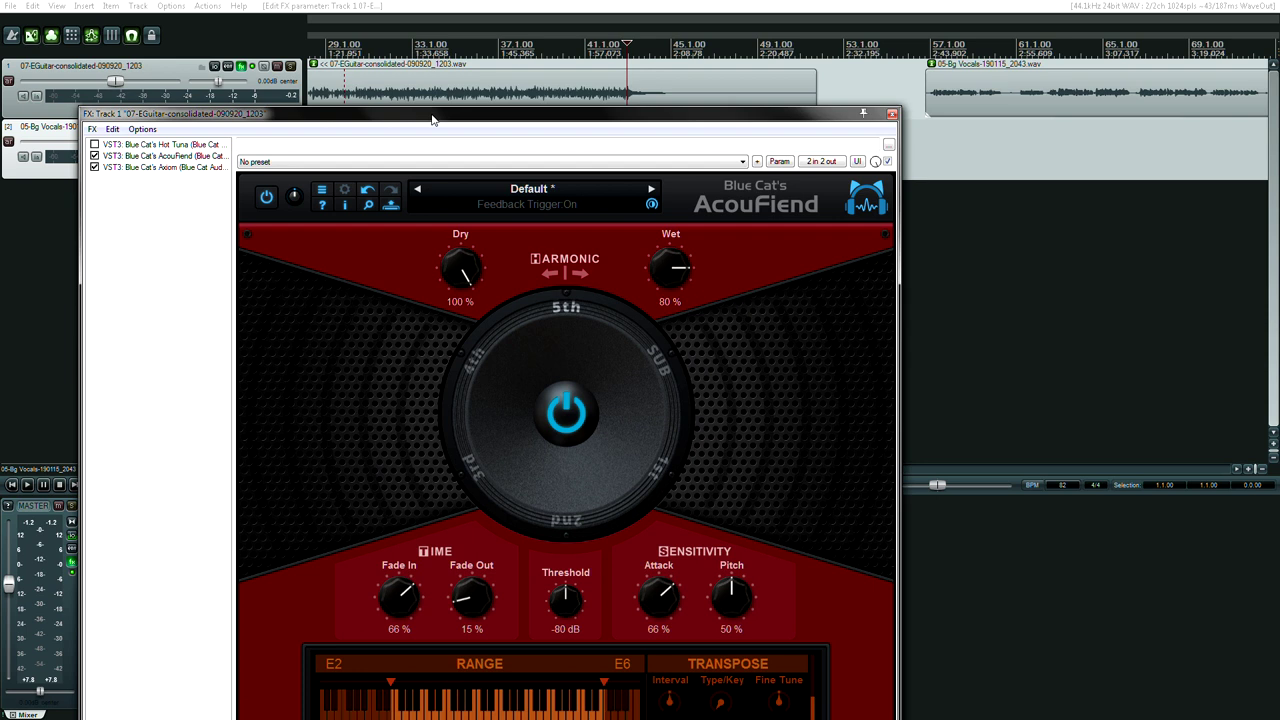
{"action": "left_click_drag", "start_coordinate": [432, 119], "coordinate": [435, 77]}
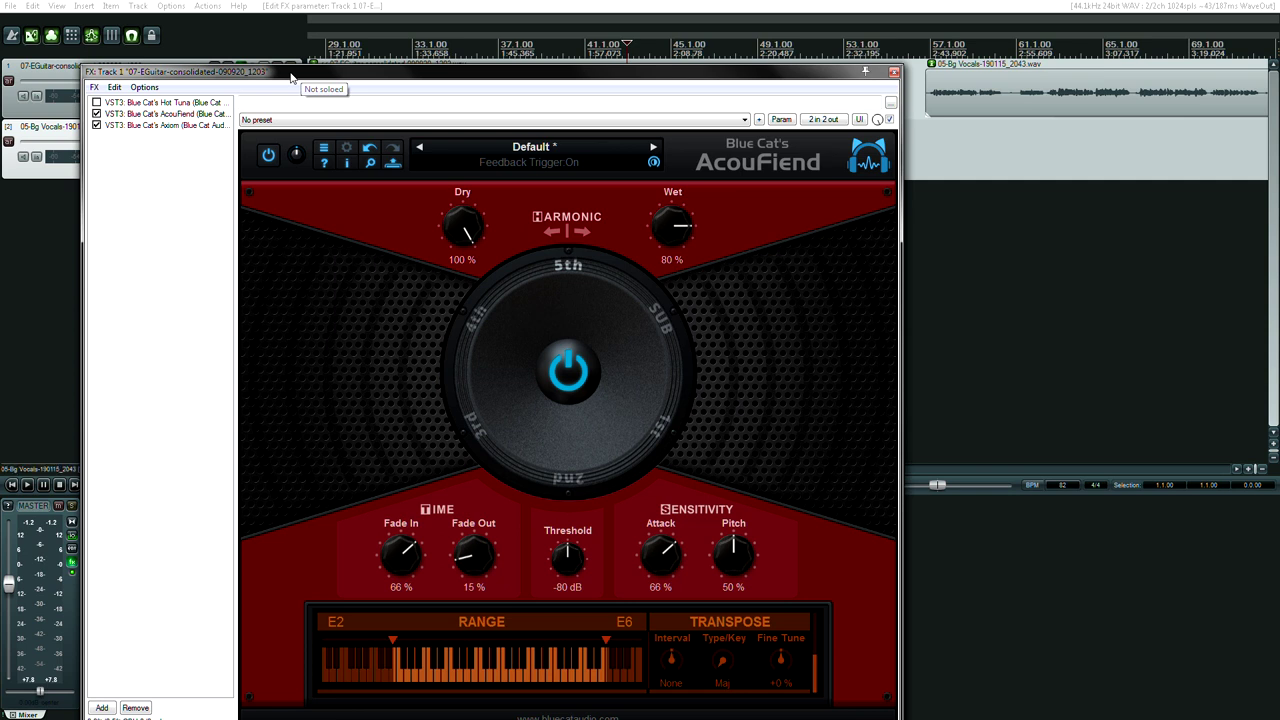
{"action": "left_click_drag", "start_coordinate": [290, 77], "coordinate": [521, 163]}
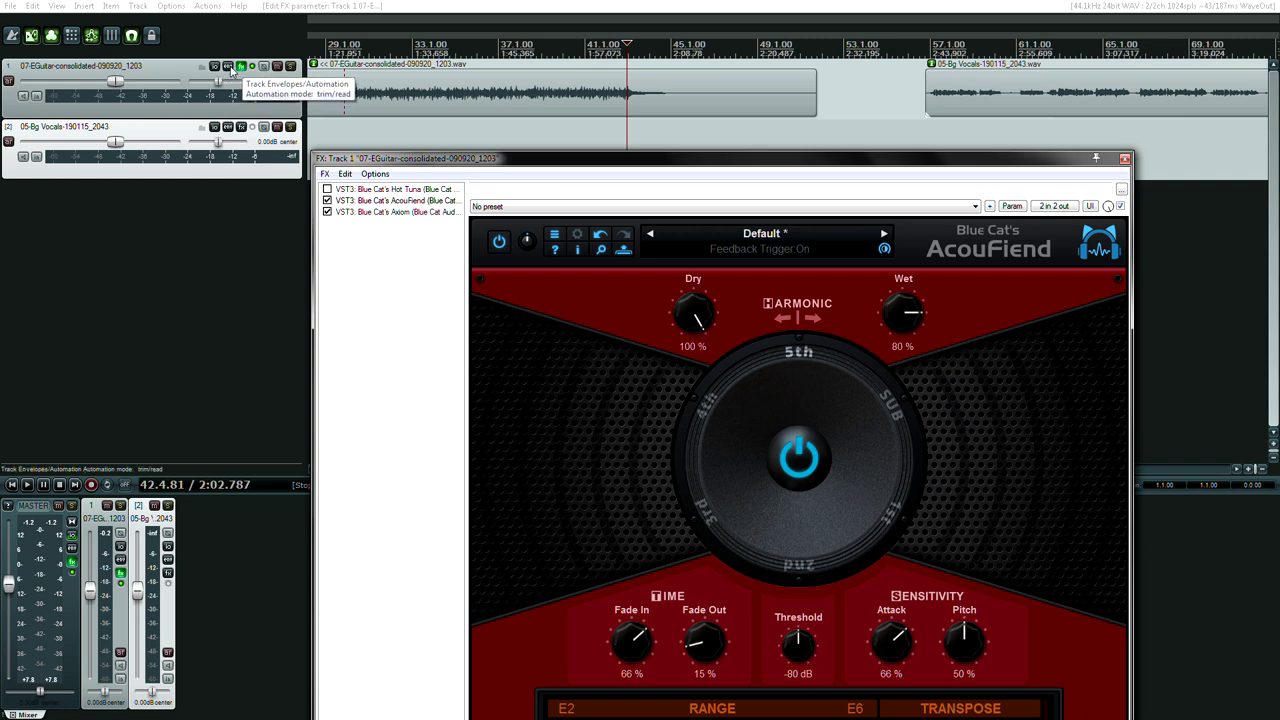
{"action": "left_click", "coordinate": [230, 68]}
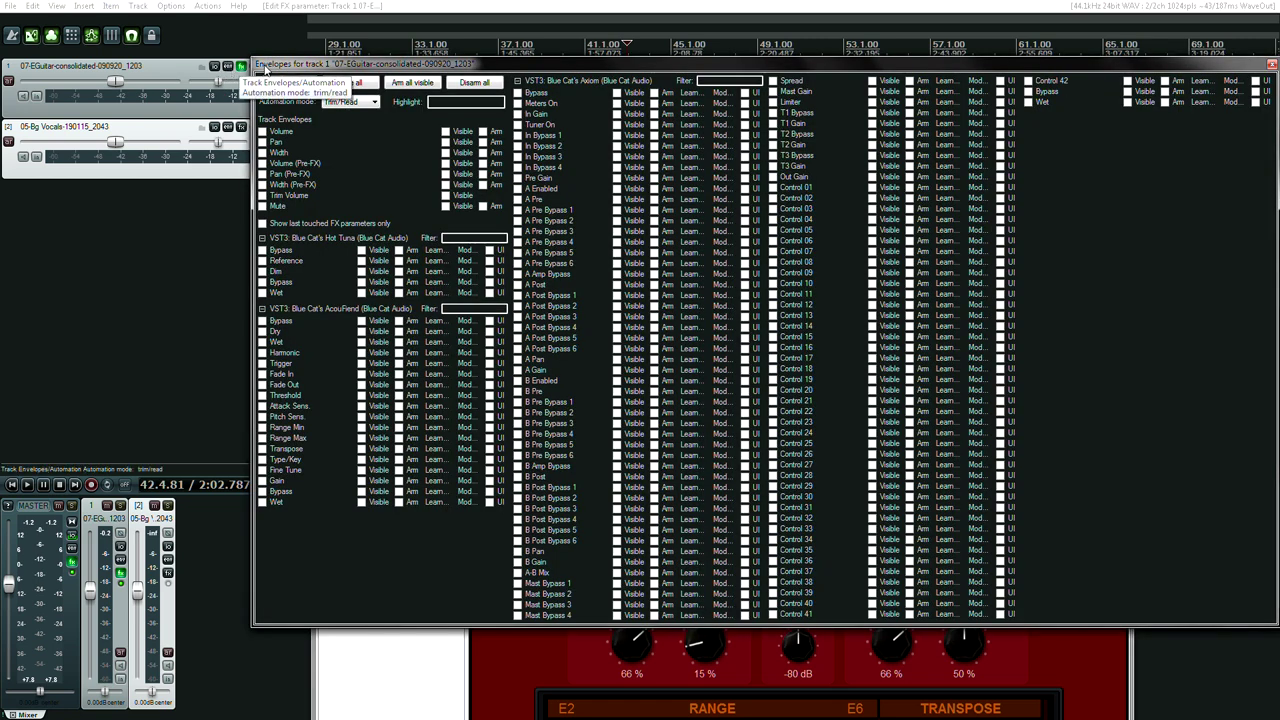
- Show and arm the AcouFiend Trigger envelope, then close the Envelopes window
{"action": "left_click_drag", "start_coordinate": [533, 60], "coordinate": [369, 86]}
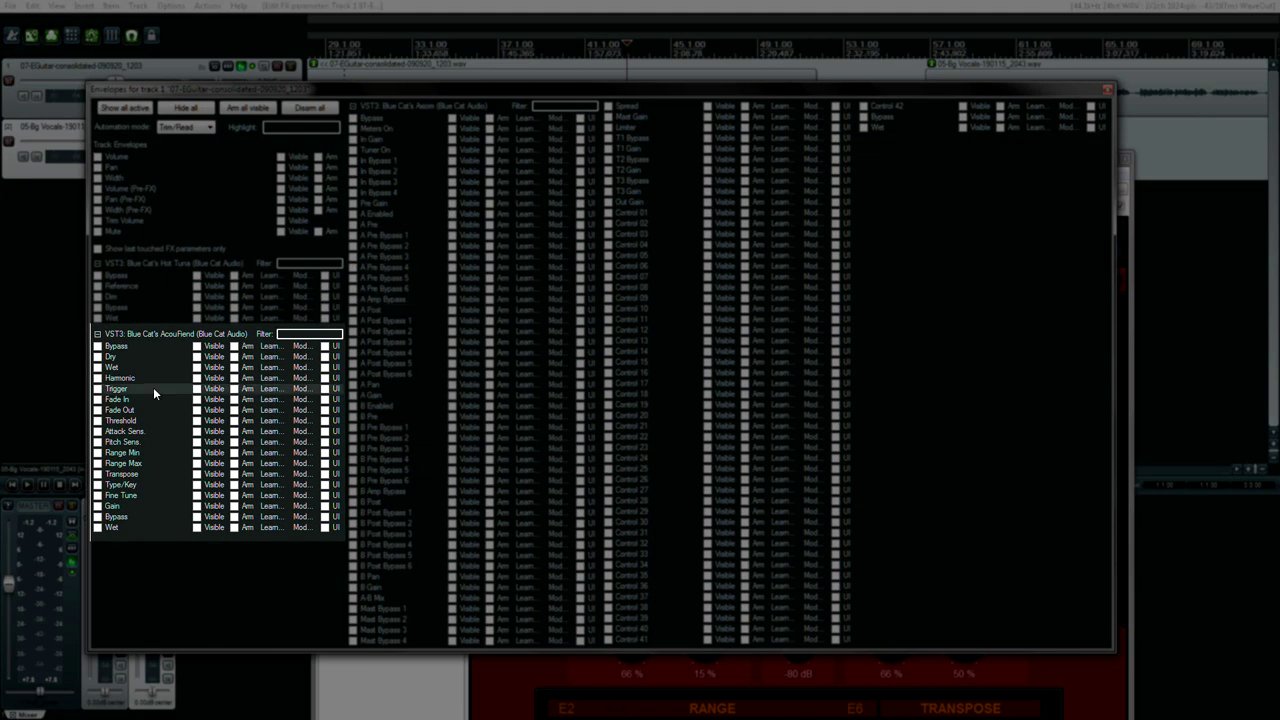
{"action": "left_click", "coordinate": [152, 387]}
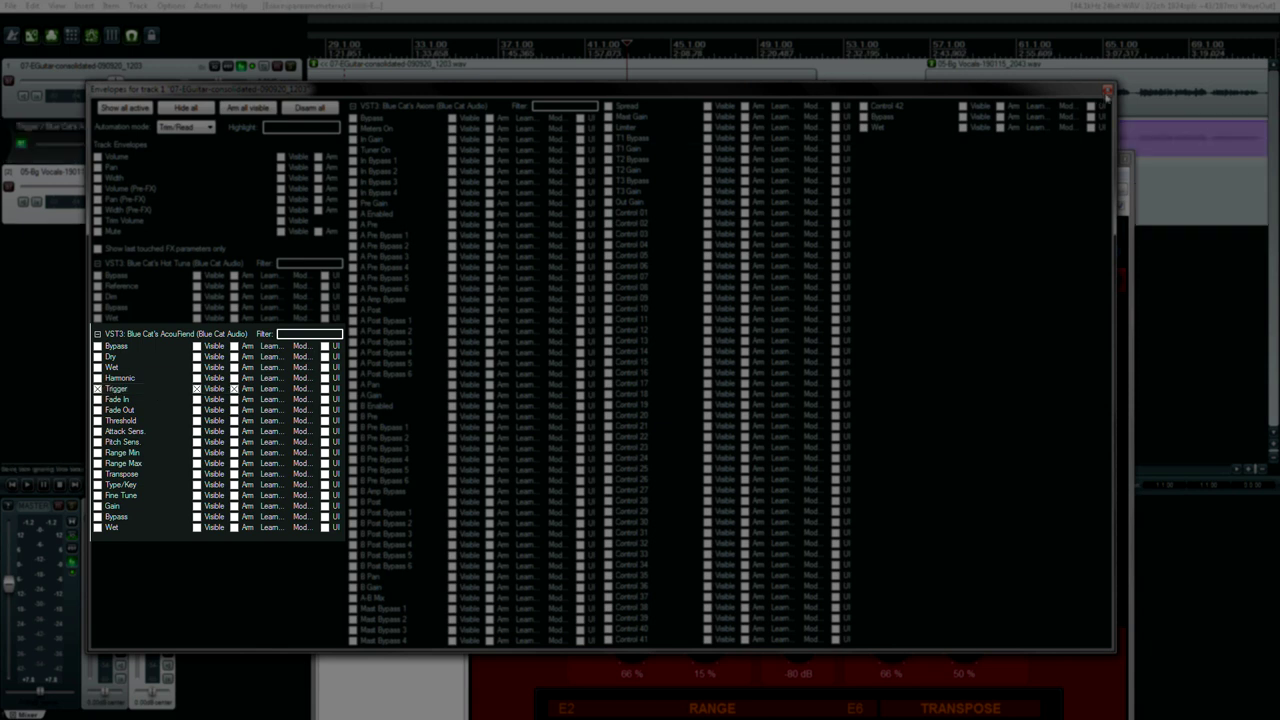
{"action": "left_click", "coordinate": [1106, 89]}
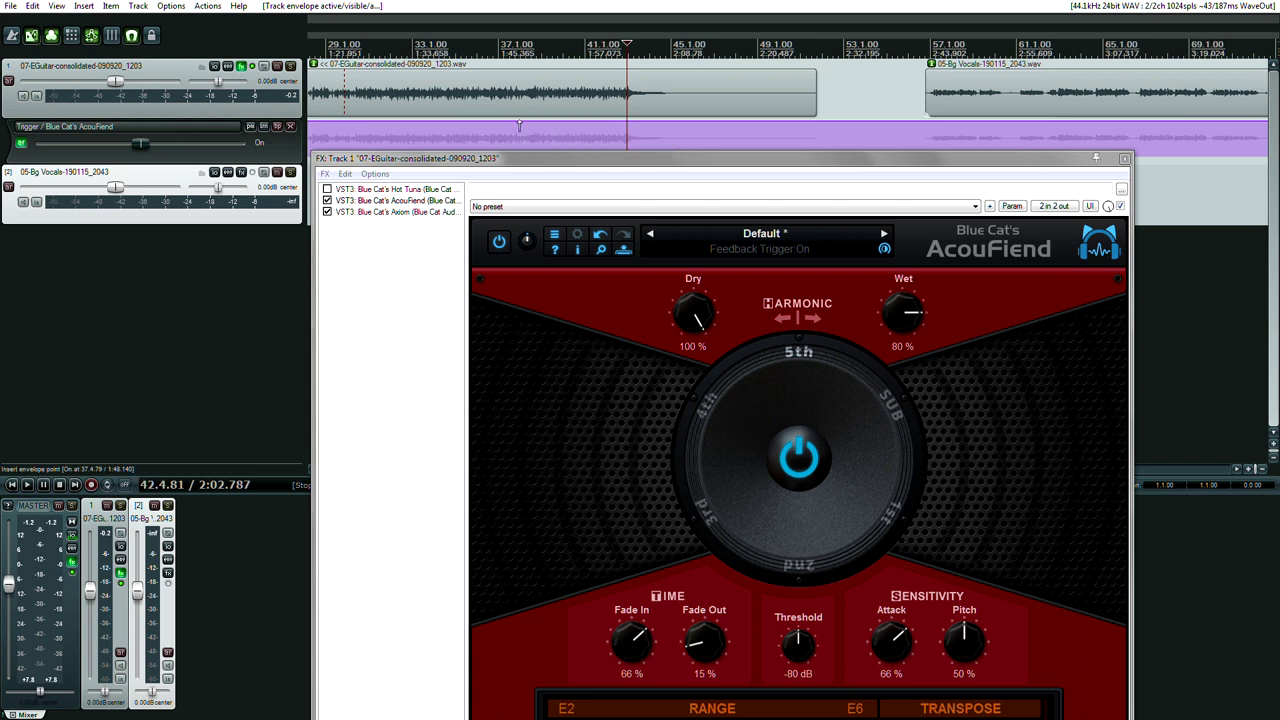
- Add a Trigger envelope point and pull the segment before it to Off, making an Off-to-On step near 42.3.21
{"action": "left_click", "coordinate": [519, 125]}
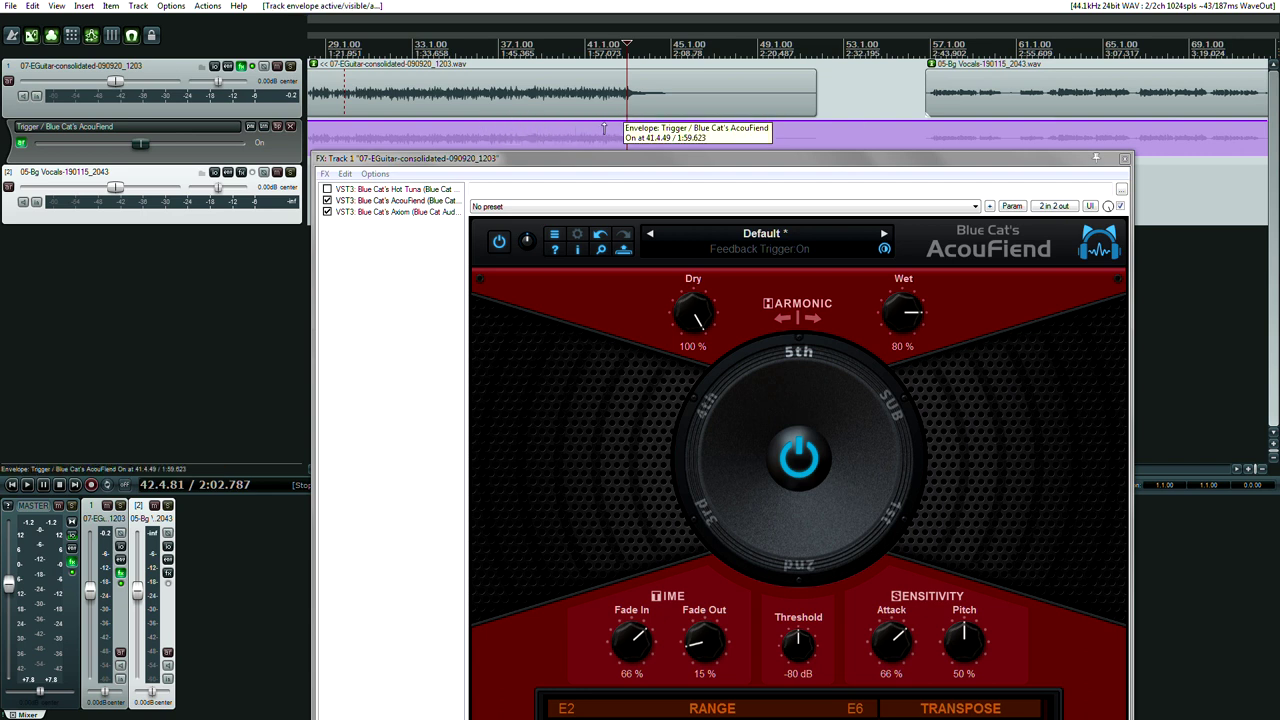
{"action": "left_click", "coordinate": [621, 112]}
{"action": "scroll", "coordinate": [627, 119], "scroll_direction": "up", "scroll_amount": 4}
{"action": "scroll", "coordinate": [627, 119], "scroll_direction": "up", "scroll_amount": 2}
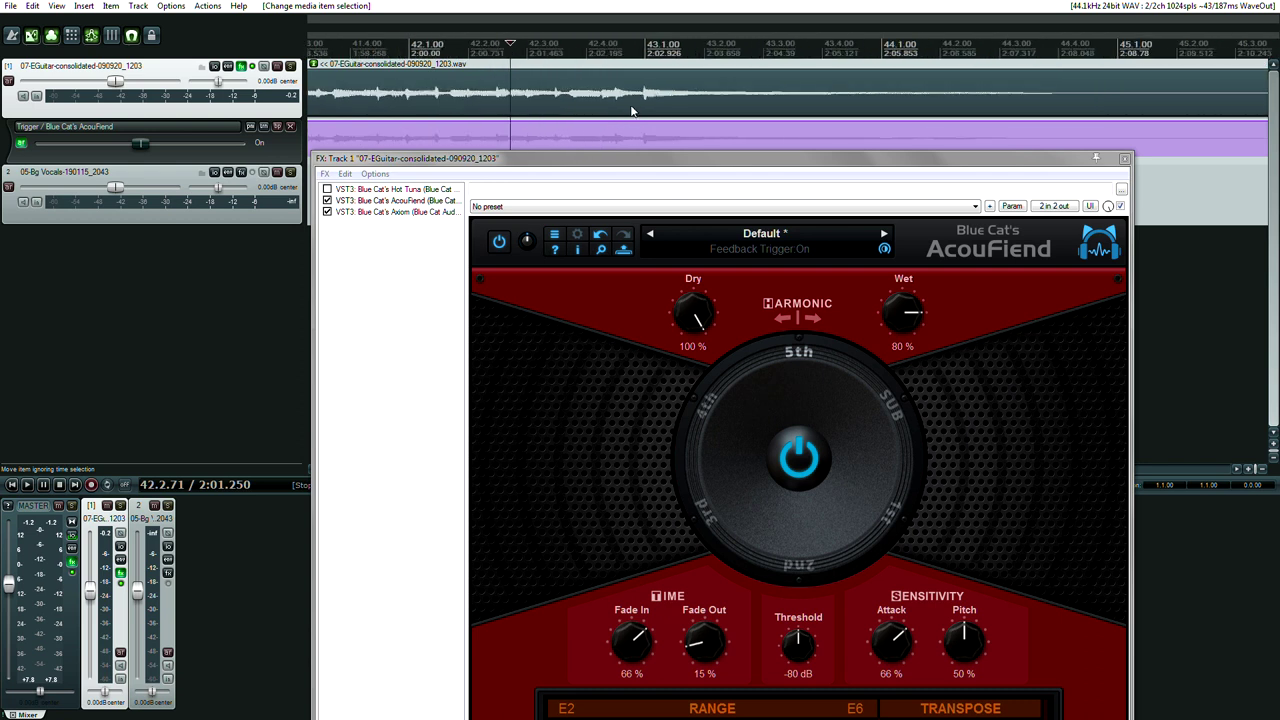
{"action": "left_click", "coordinate": [569, 127]}
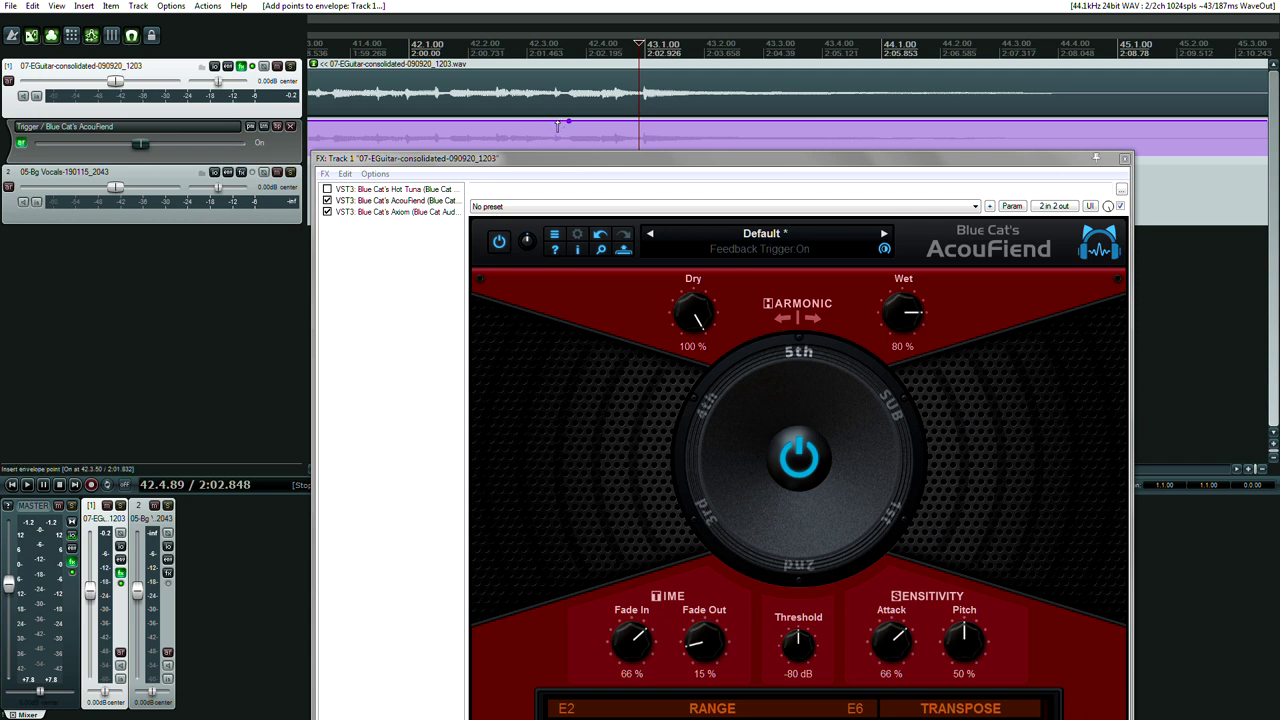
{"action": "left_click", "coordinate": [557, 124]}
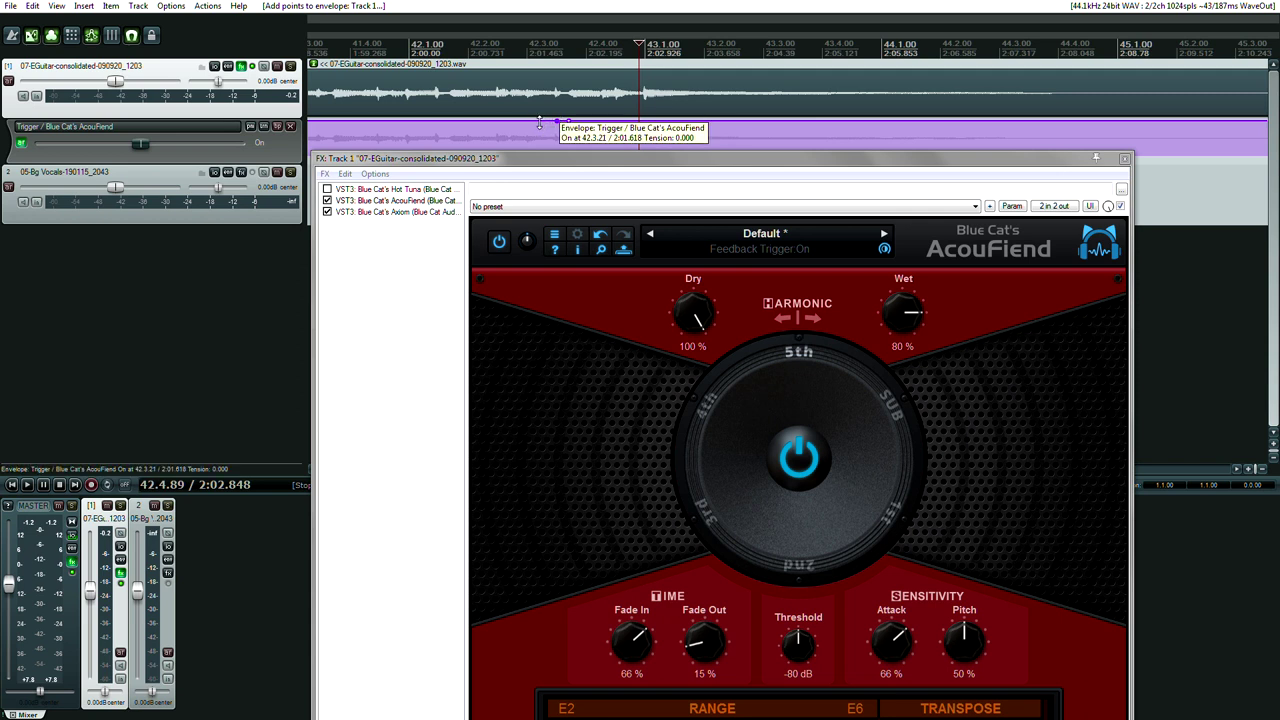
{"action": "left_click_drag", "start_coordinate": [540, 125], "coordinate": [599, 264]}
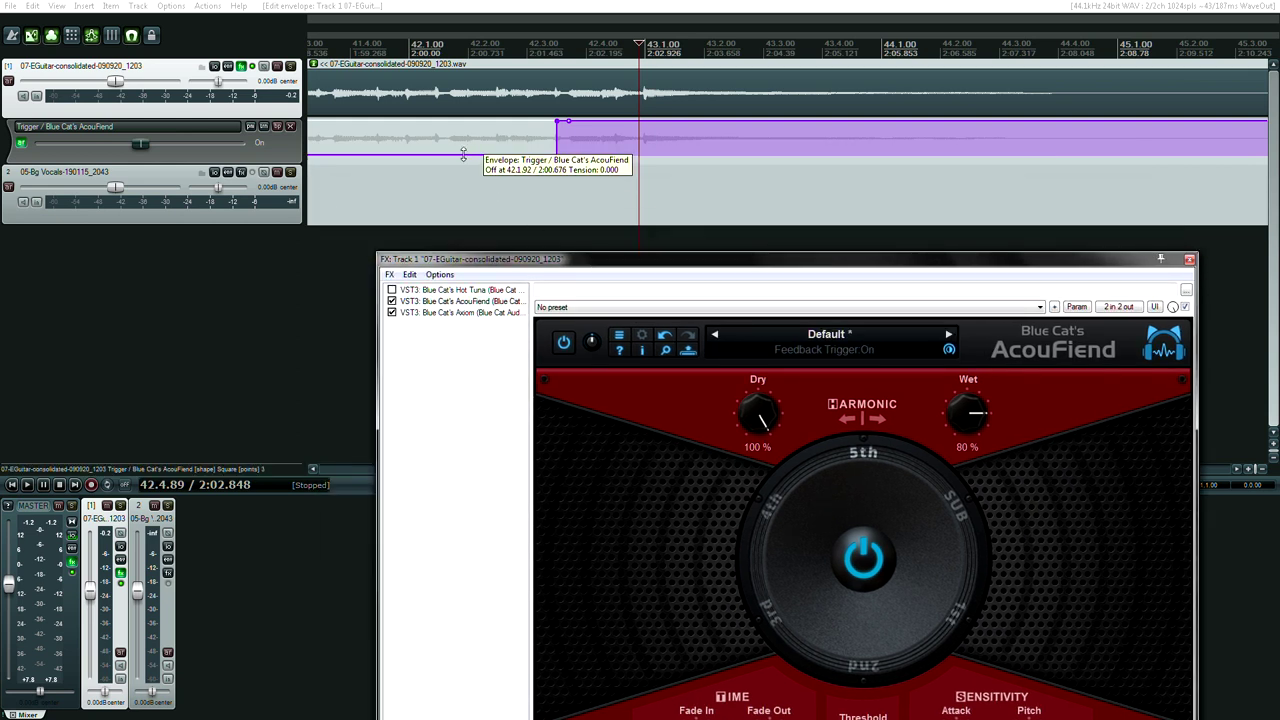
{"action": "left_click", "coordinate": [425, 174]}
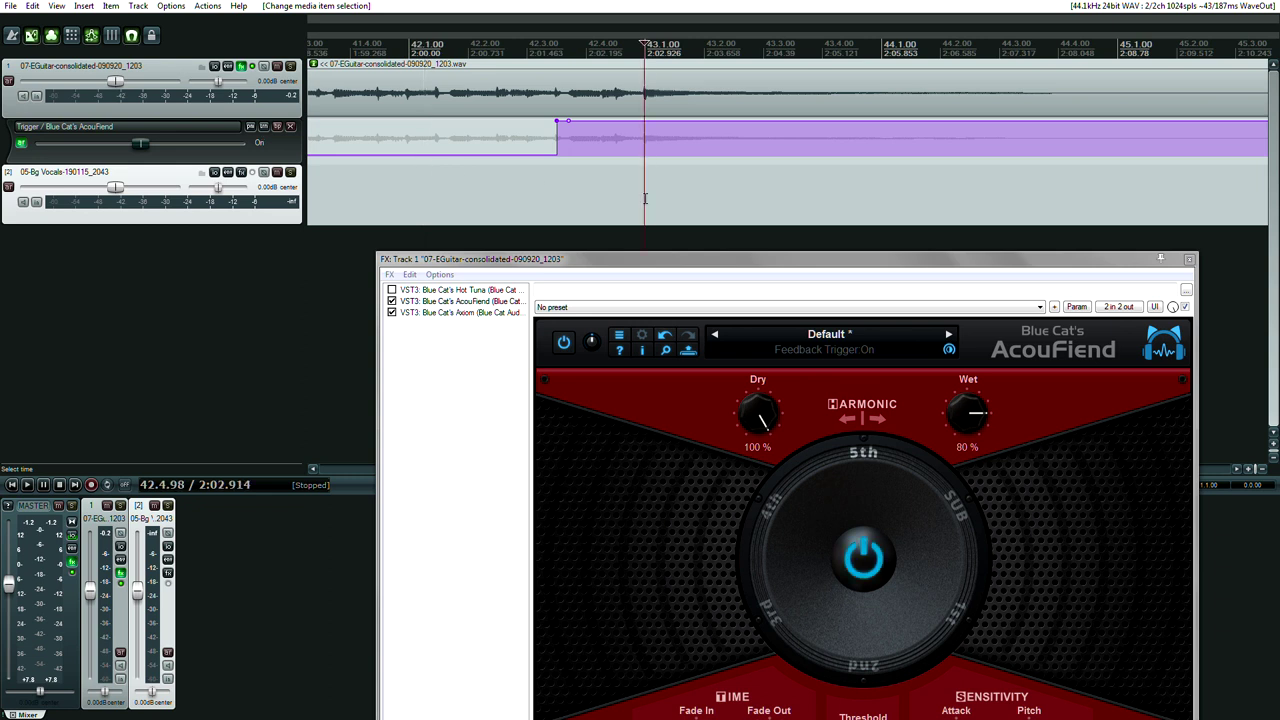
- Position the edit cursor near bar 41 and play through the Trigger step
{"action": "left_click", "coordinate": [460, 186]}
{"action": "scroll", "coordinate": [460, 186], "scroll_direction": "down", "scroll_amount": 5}
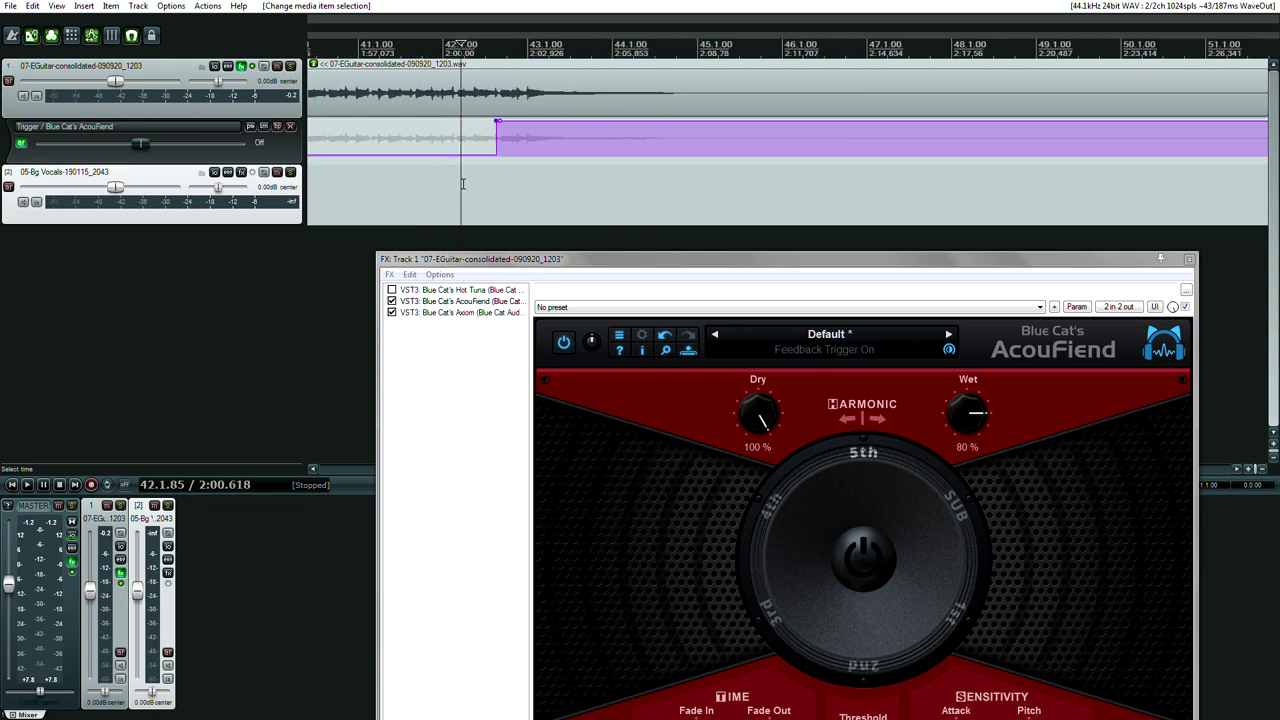
{"action": "scroll", "coordinate": [390, 182], "scroll_direction": "down", "scroll_amount": 3}
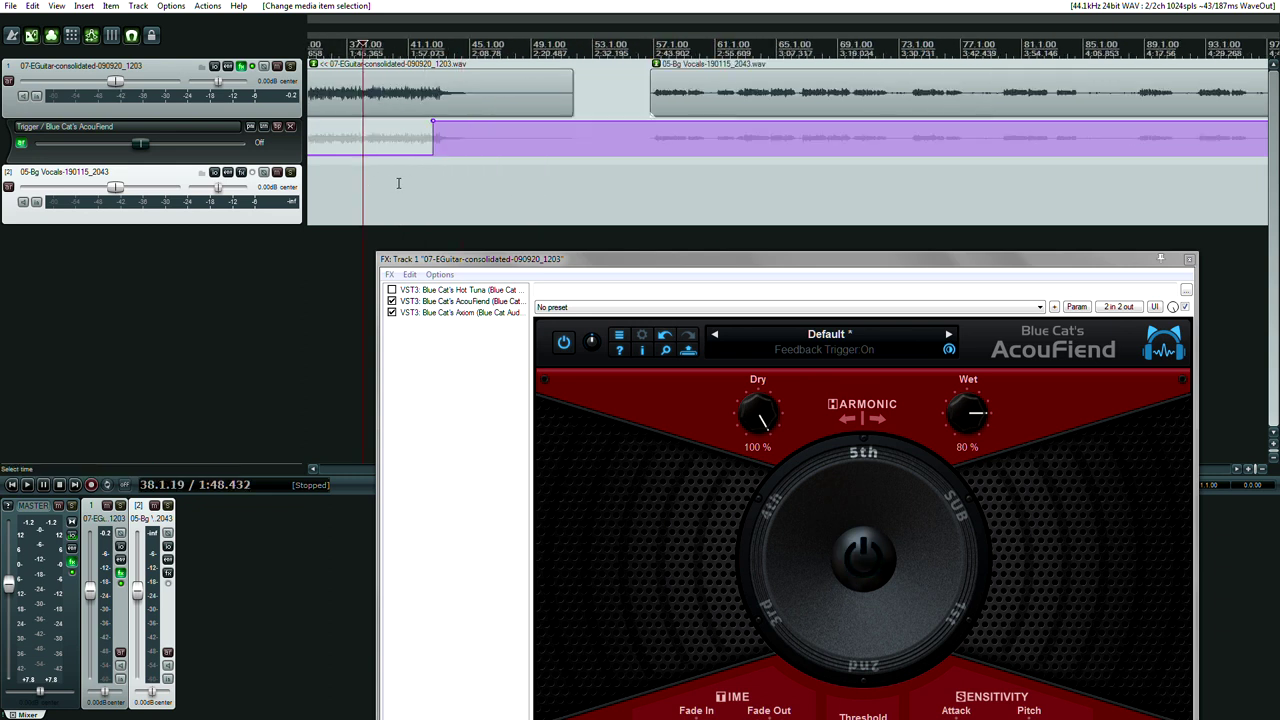
{"action": "left_click", "coordinate": [360, 180]}
{"action": "left_click", "coordinate": [423, 184]}
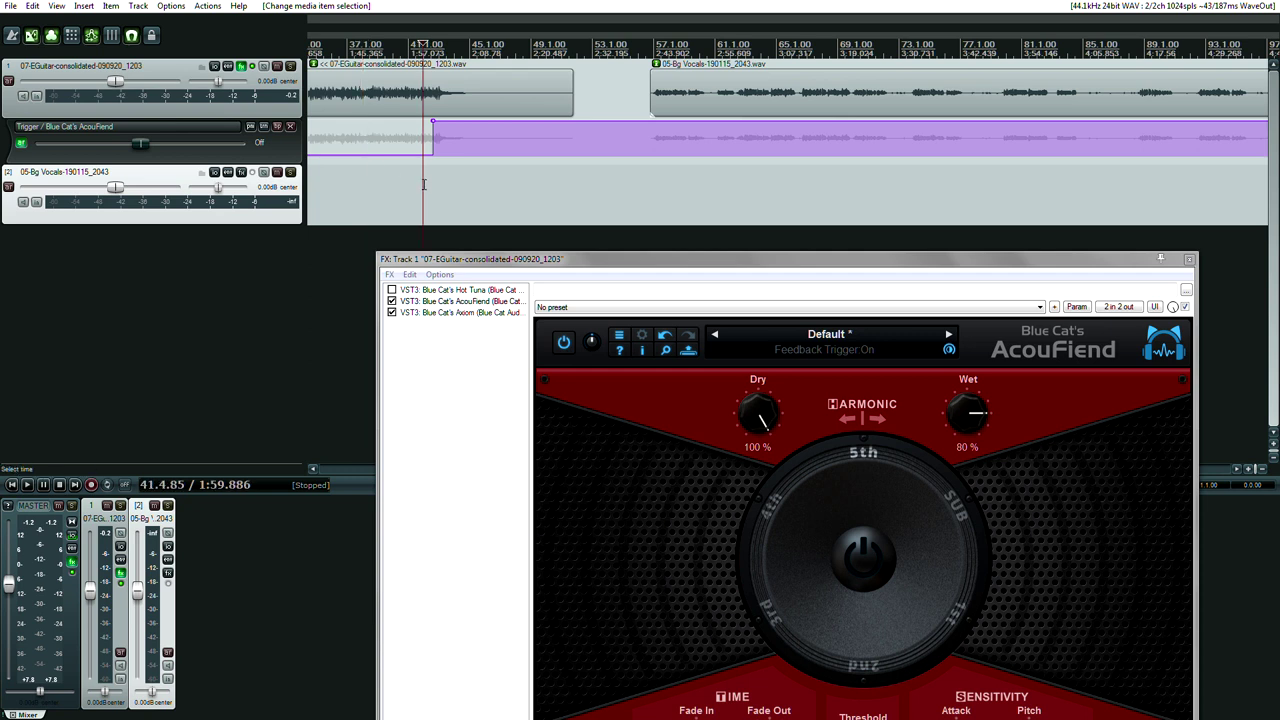
{"action": "scroll", "coordinate": [423, 184], "scroll_direction": "up", "scroll_amount": 3}
{"action": "left_click", "coordinate": [394, 184]}
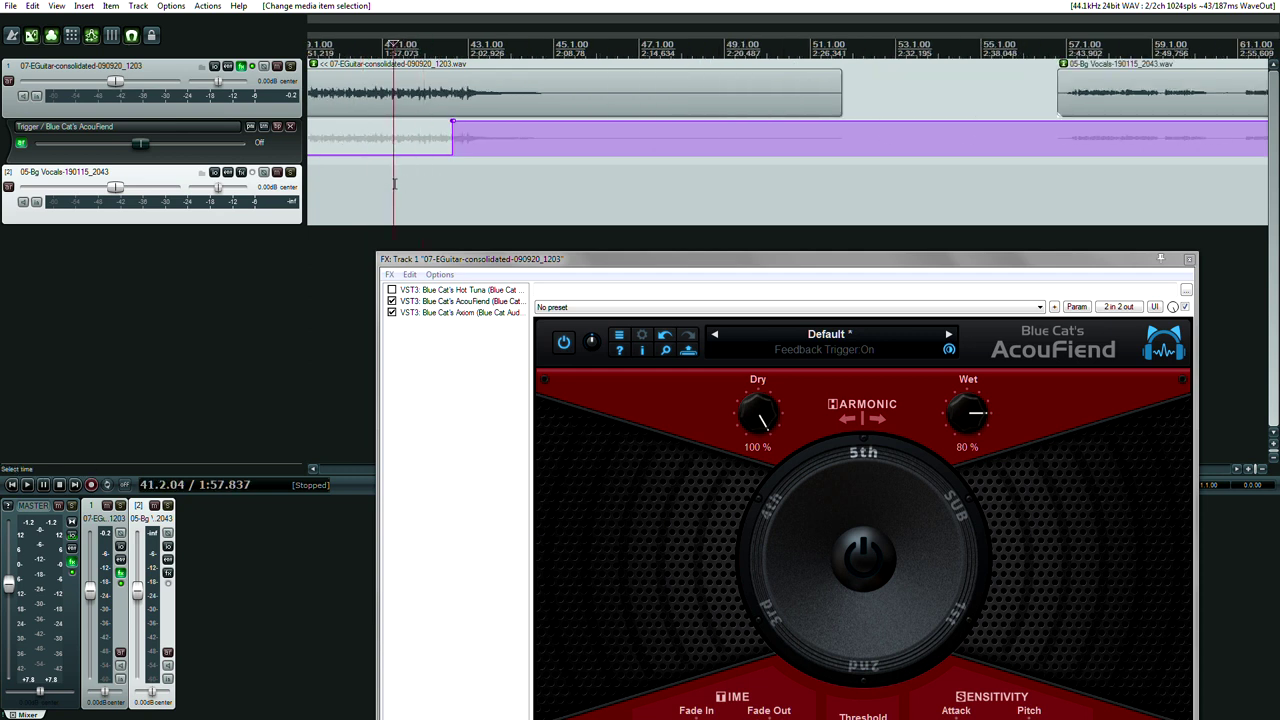
{"action": "key", "text": "space"}
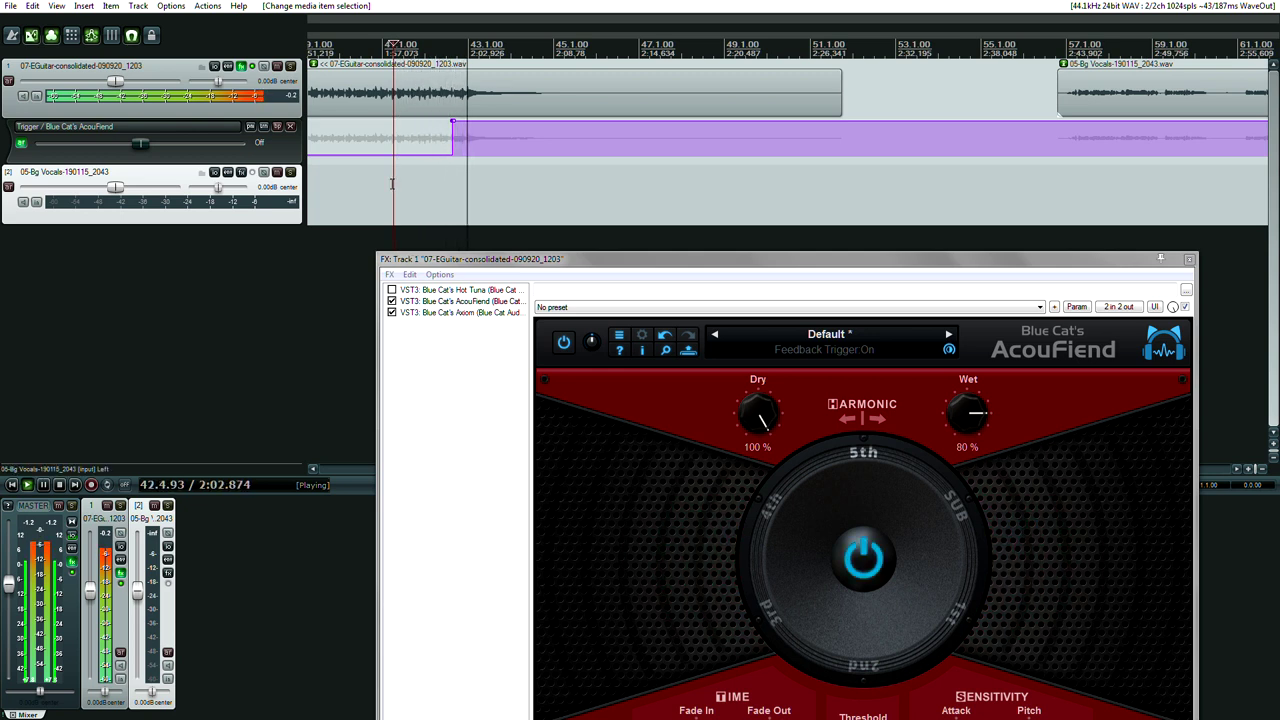
{"action": "key", "text": "space"}
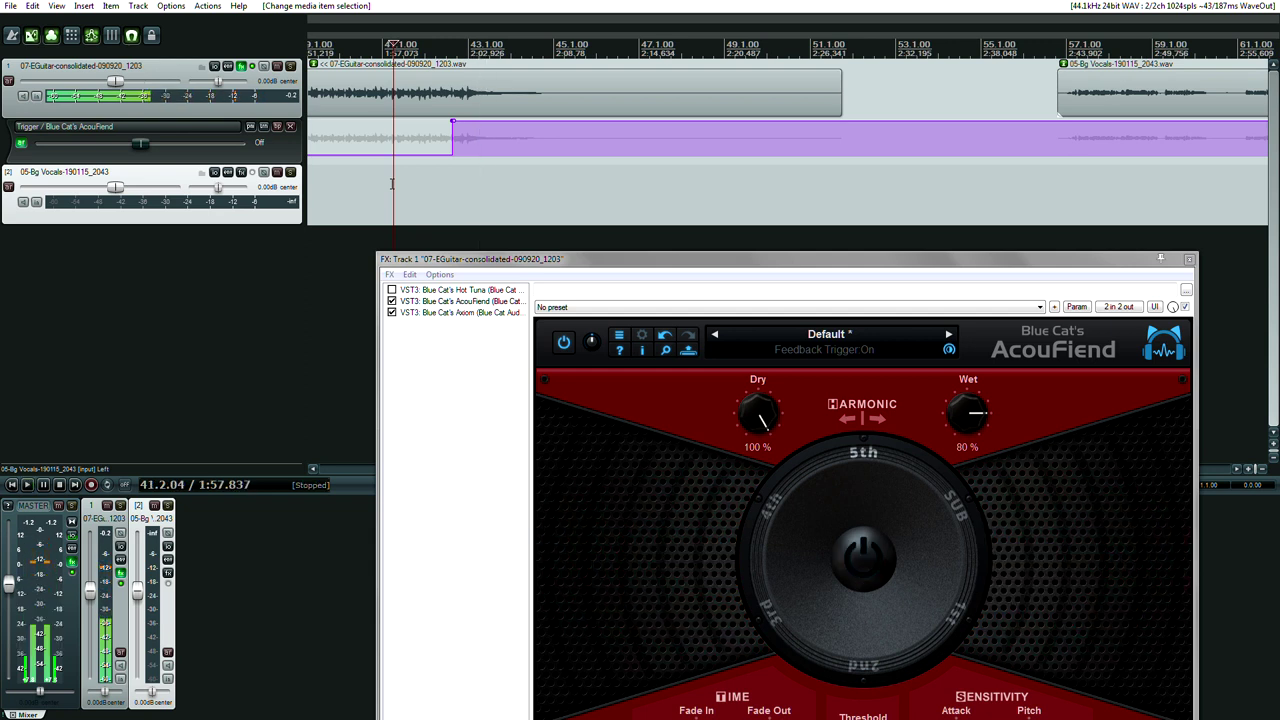
- Restart playback from just before the Trigger step to hear it again
{"action": "left_click", "coordinate": [460, 158], "text": "alt"}
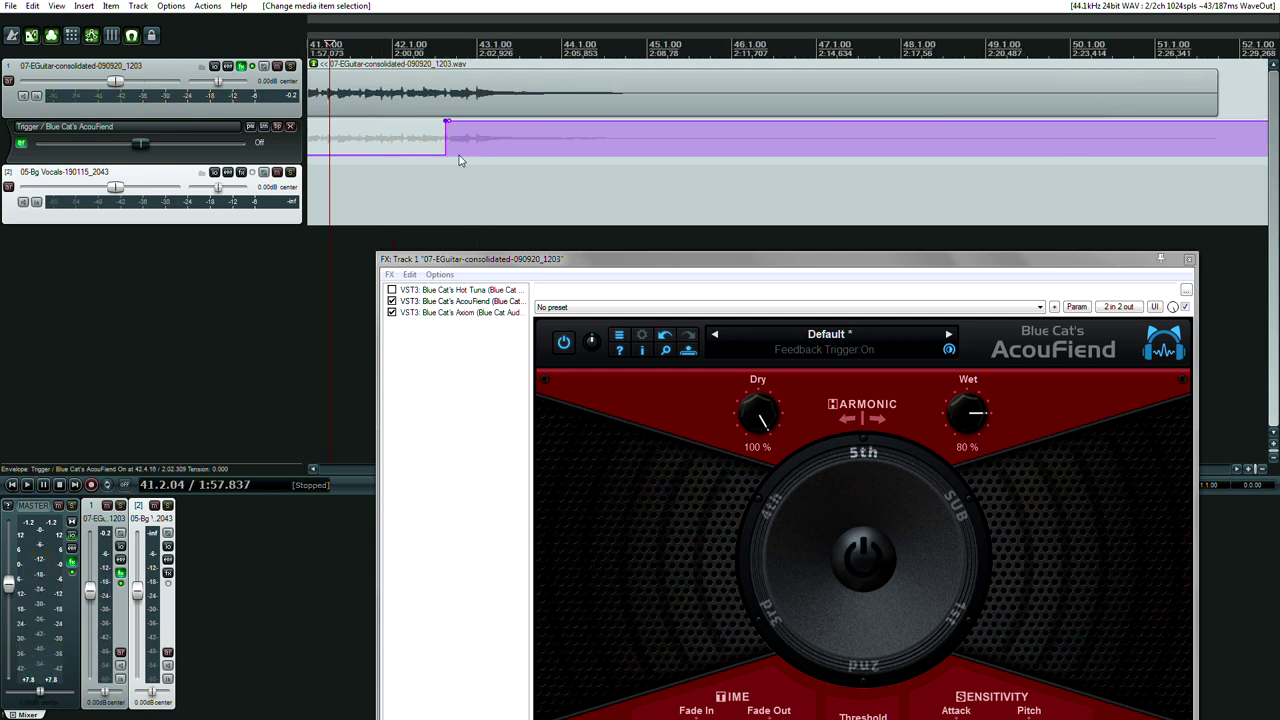
{"action": "scroll", "coordinate": [404, 186], "scroll_direction": "up", "scroll_amount": 6}
{"action": "left_click", "coordinate": [404, 186]}
{"action": "key", "text": "space"}
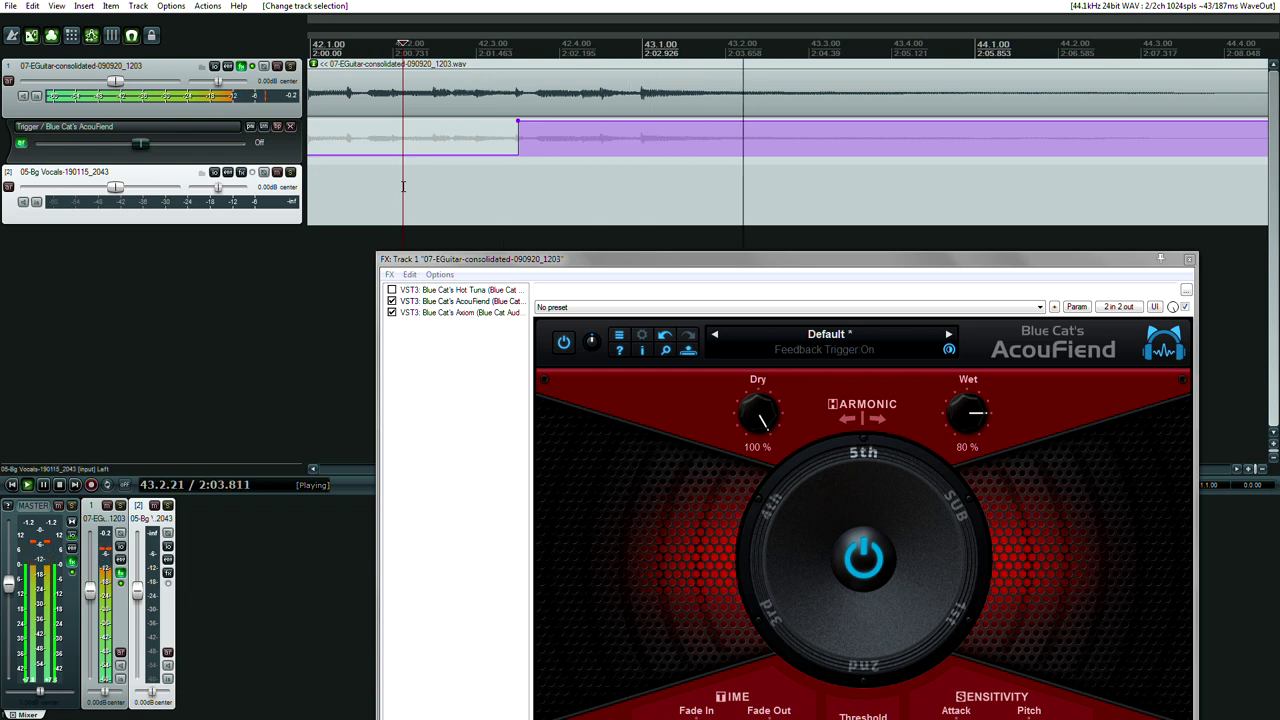
{"action": "key", "text": "space"}
- Drag the Trigger switch-on point later in bar 42 and audition the passage once more
{"action": "left_click", "coordinate": [637, 108]}
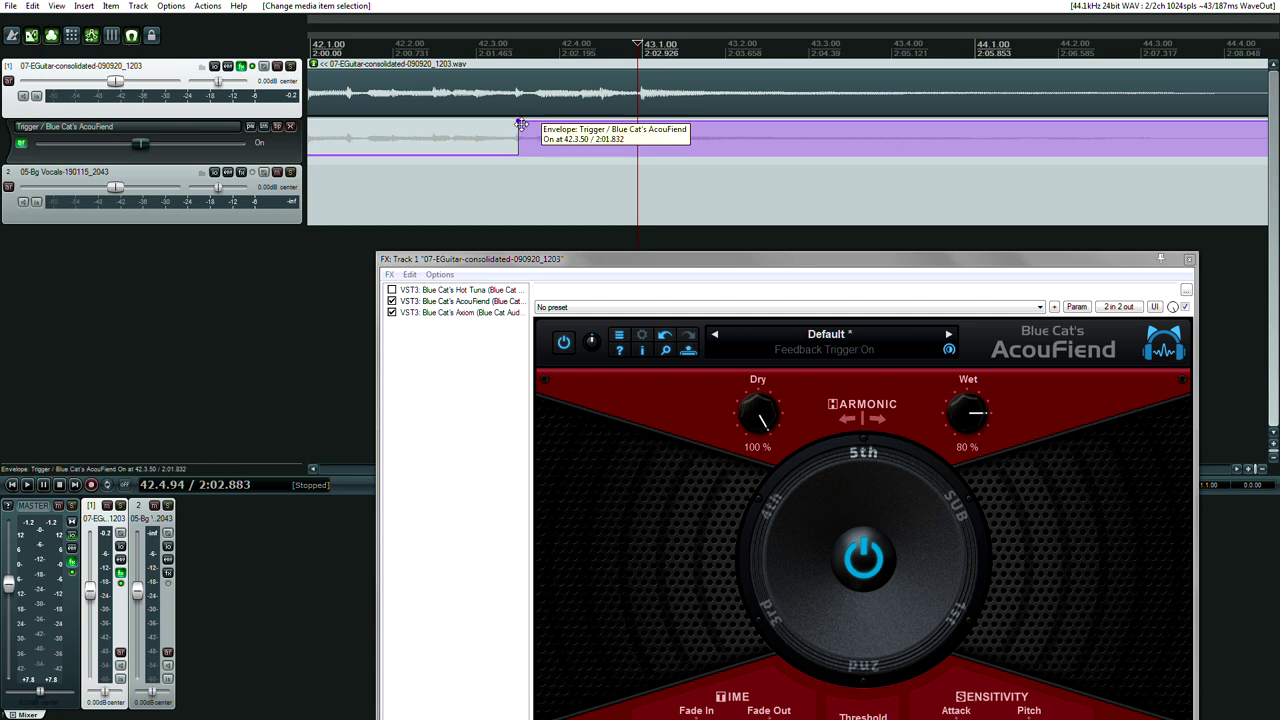
{"action": "left_click_drag", "start_coordinate": [519, 119], "coordinate": [638, 113]}
{"action": "scroll", "coordinate": [528, 203], "scroll_direction": "down", "scroll_amount": 5}
{"action": "scroll", "coordinate": [528, 203], "scroll_direction": "right", "scroll_amount": 3}
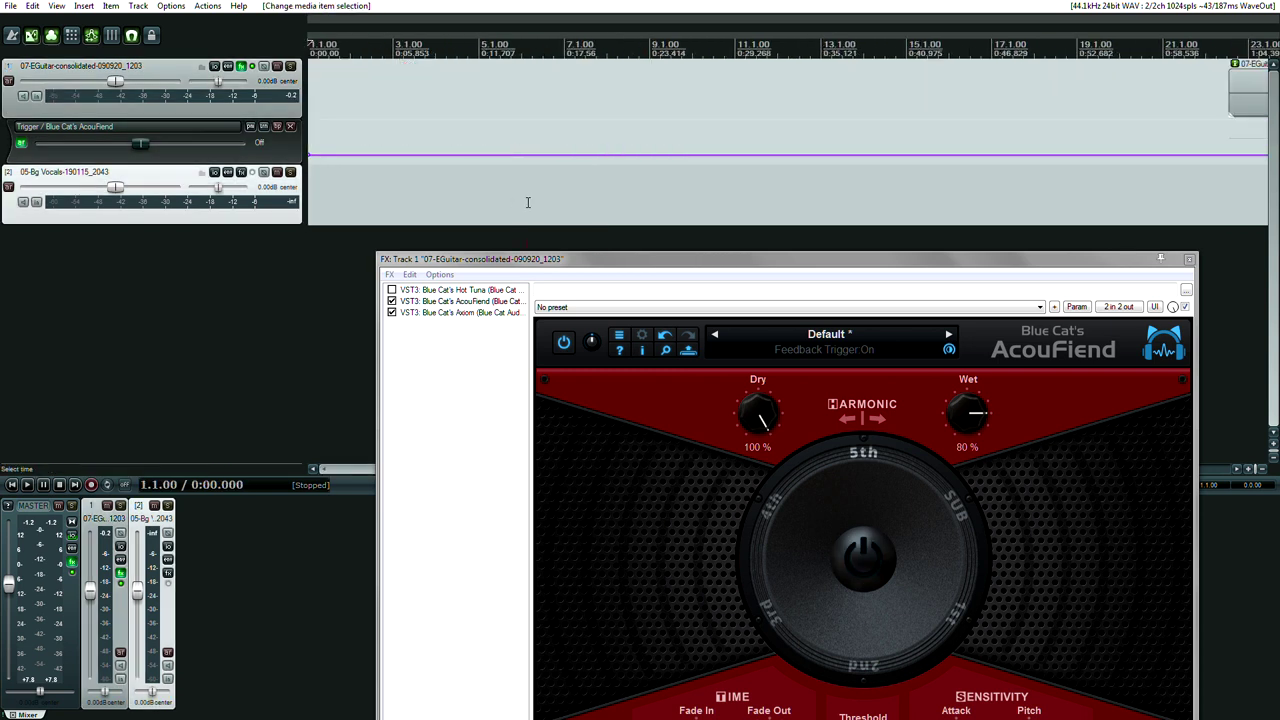
{"action": "left_click", "coordinate": [419, 185]}
{"action": "key", "text": "space"}
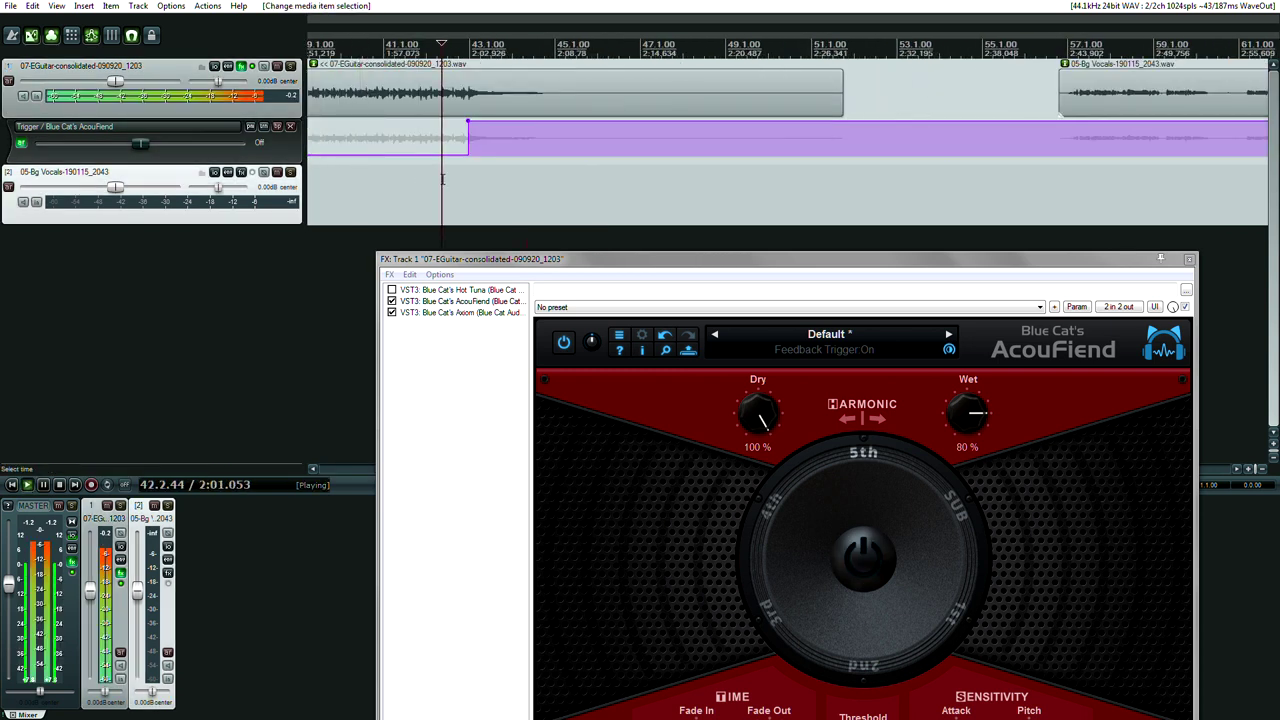
{"action": "scroll", "coordinate": [442, 180], "scroll_direction": "up", "scroll_amount": 3}
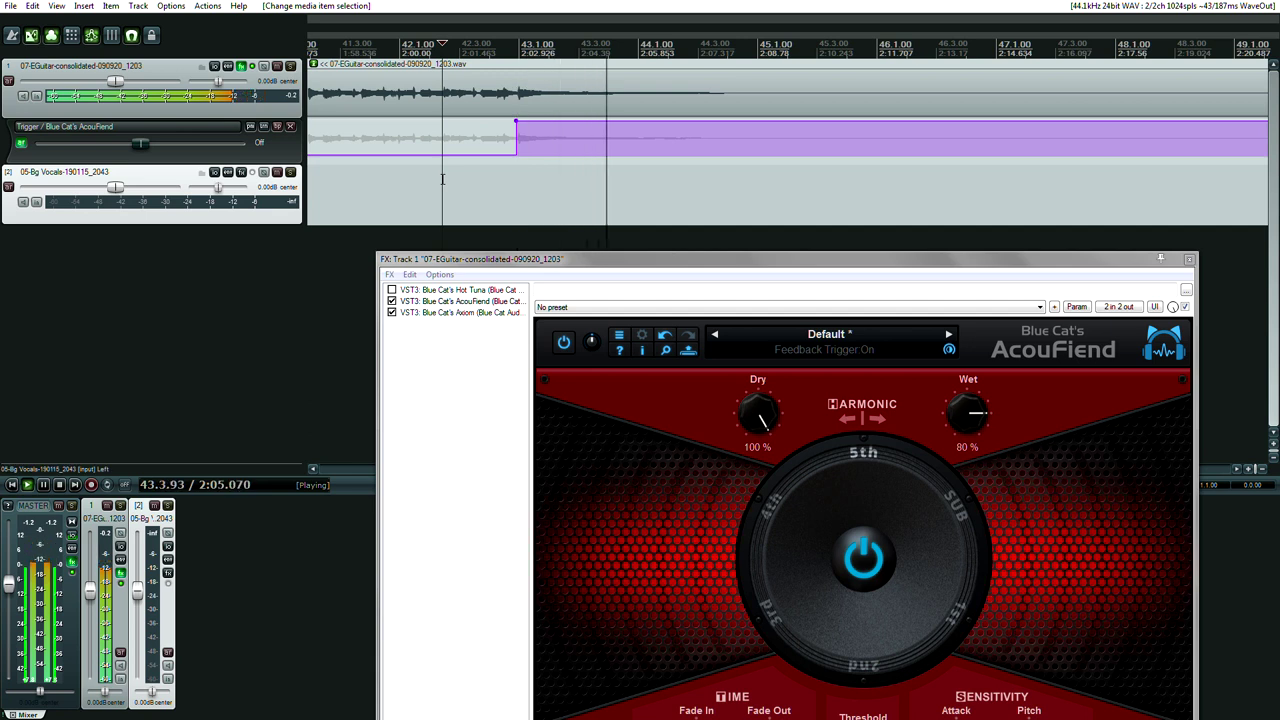
{"action": "key", "text": "space"}
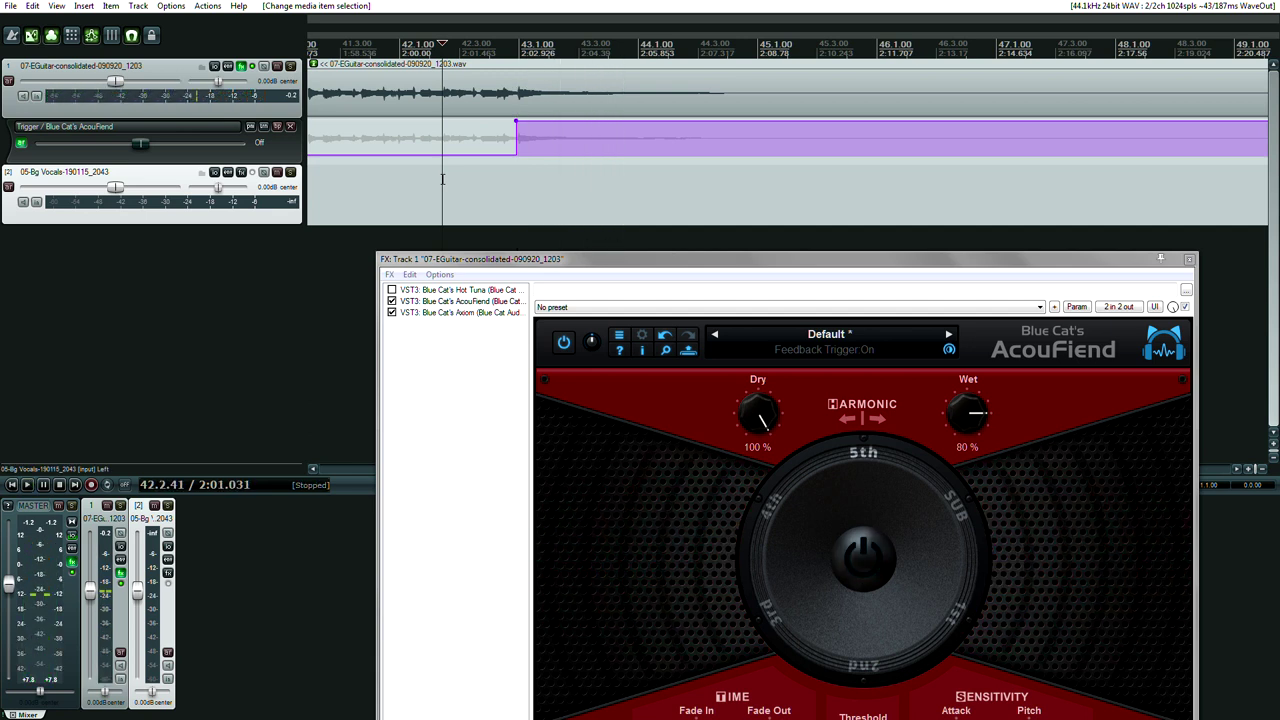
{"action": "scroll", "coordinate": [474, 182], "scroll_direction": "down", "scroll_amount": 8}
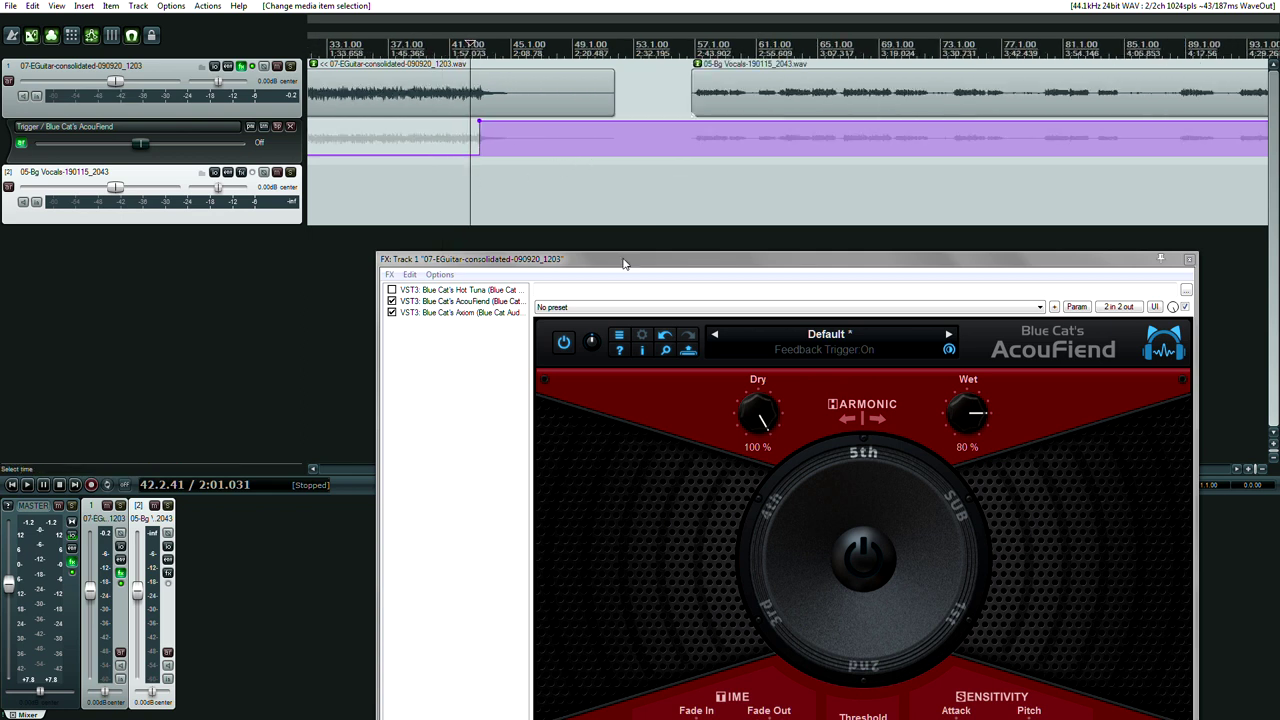
- Reposition the FX window and bring the Threshold knob from -80 dB to -60 dB
{"action": "left_click_drag", "start_coordinate": [626, 259], "coordinate": [790, 48]}
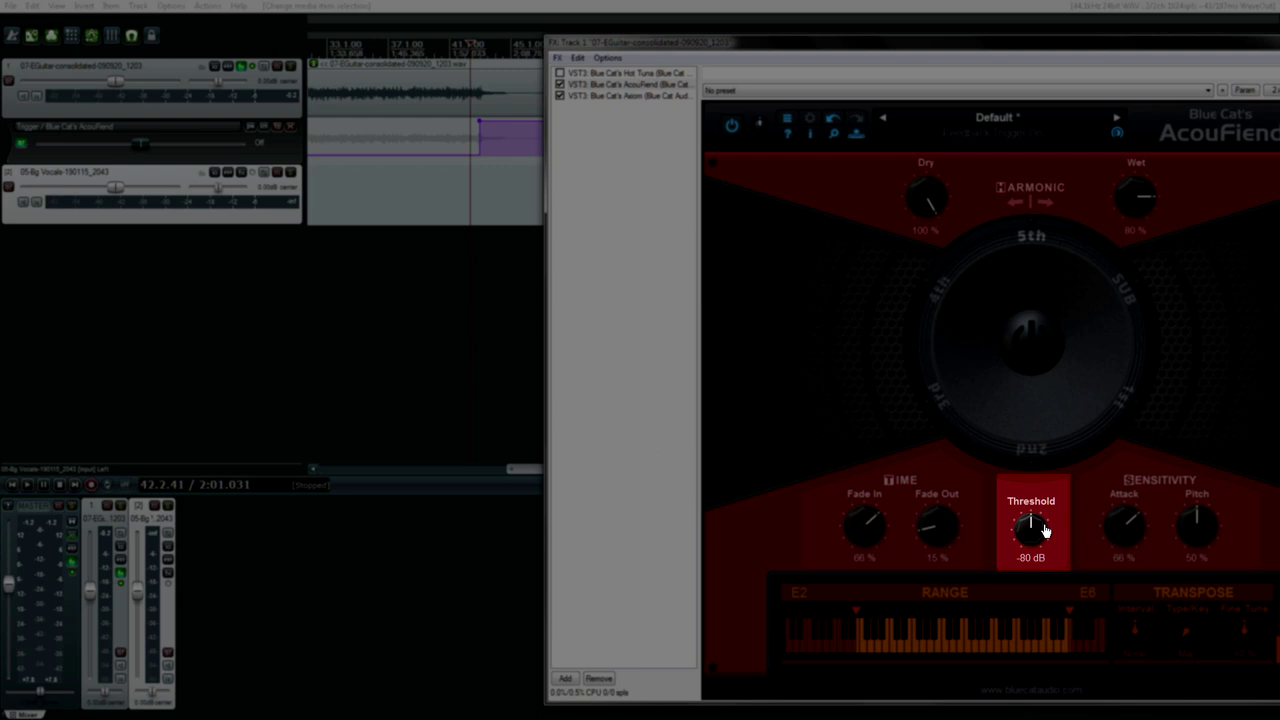
{"action": "left_click_drag", "start_coordinate": [1044, 530], "coordinate": [1038, 457]}
{"action": "mouse_move", "coordinate": [1040, 519]}
{"action": "left_mouse_down"}
{"action": "mouse_move", "coordinate": [1037, 566]}
{"action": "mouse_move", "coordinate": [1036, 533]}
{"action": "left_mouse_up"}
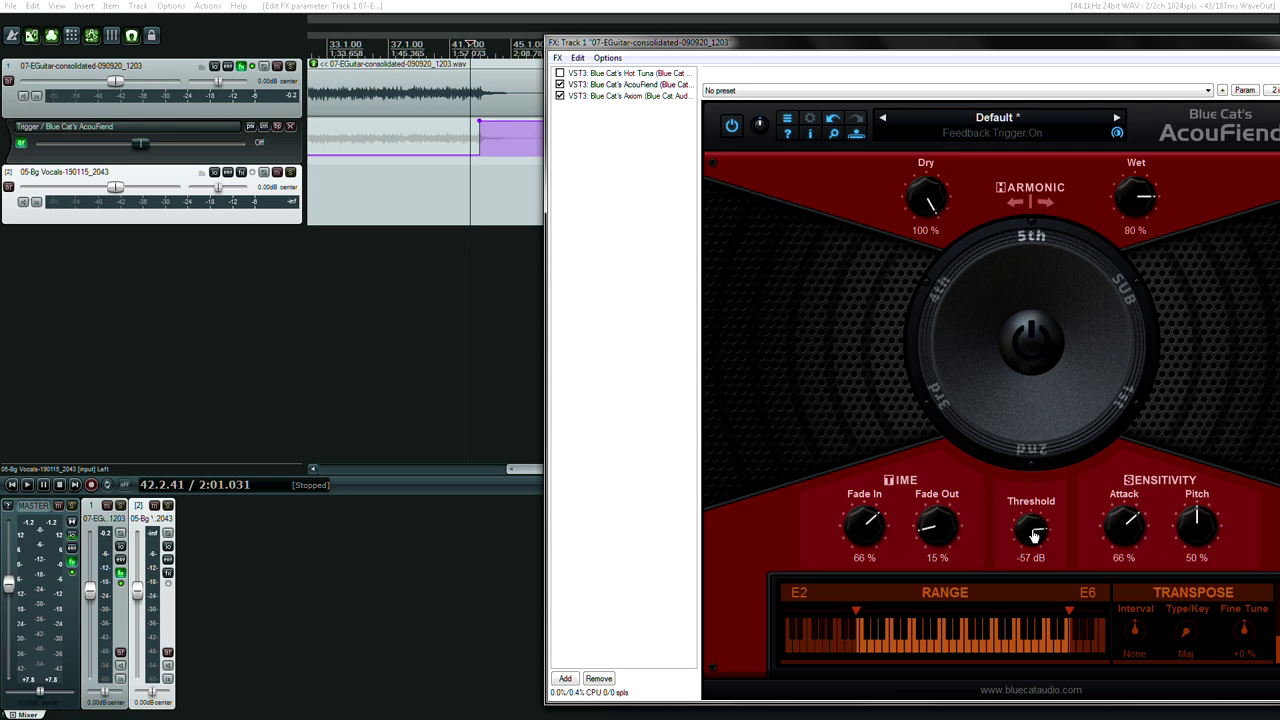
{"action": "left_click_drag", "start_coordinate": [1035, 536], "coordinate": [1036, 547]}
{"action": "left_click_drag", "start_coordinate": [908, 55], "coordinate": [673, 70]}
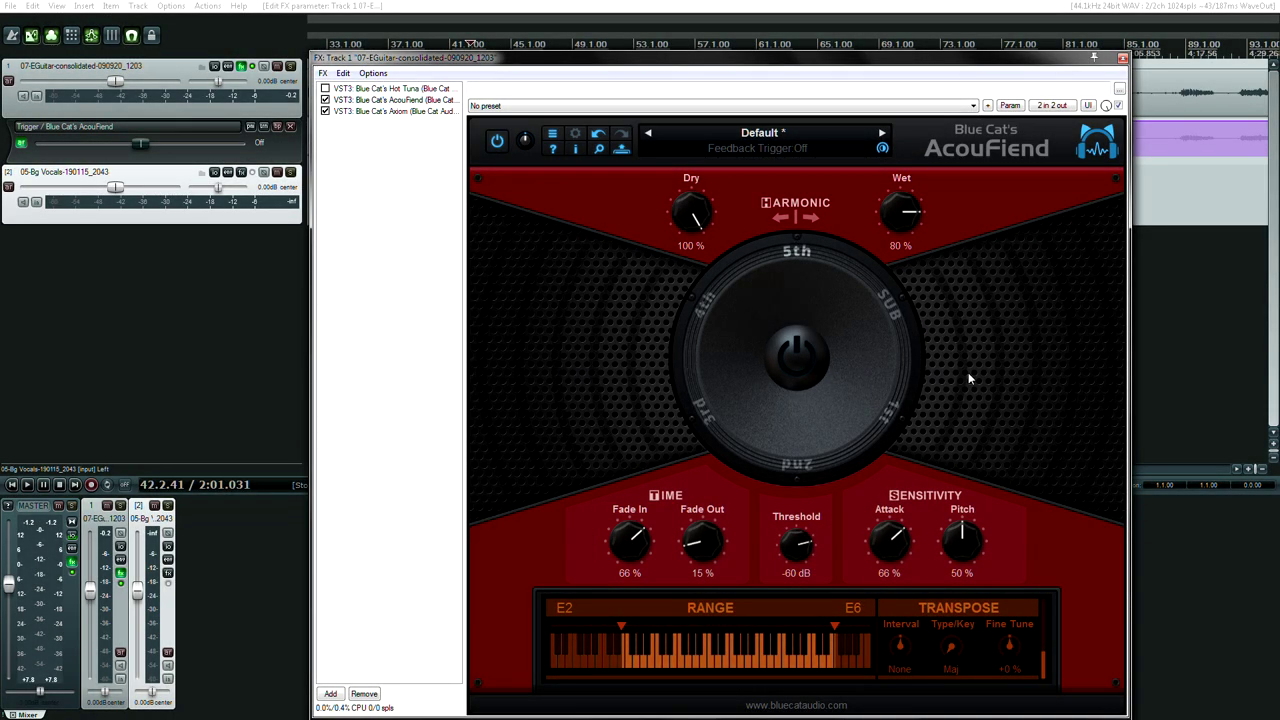
- Play the guitar track, then audition it again with Fade In lowered to 8 %
{"action": "left_click_drag", "start_coordinate": [589, 63], "coordinate": [688, 190]}
{"action": "key", "text": "space"}
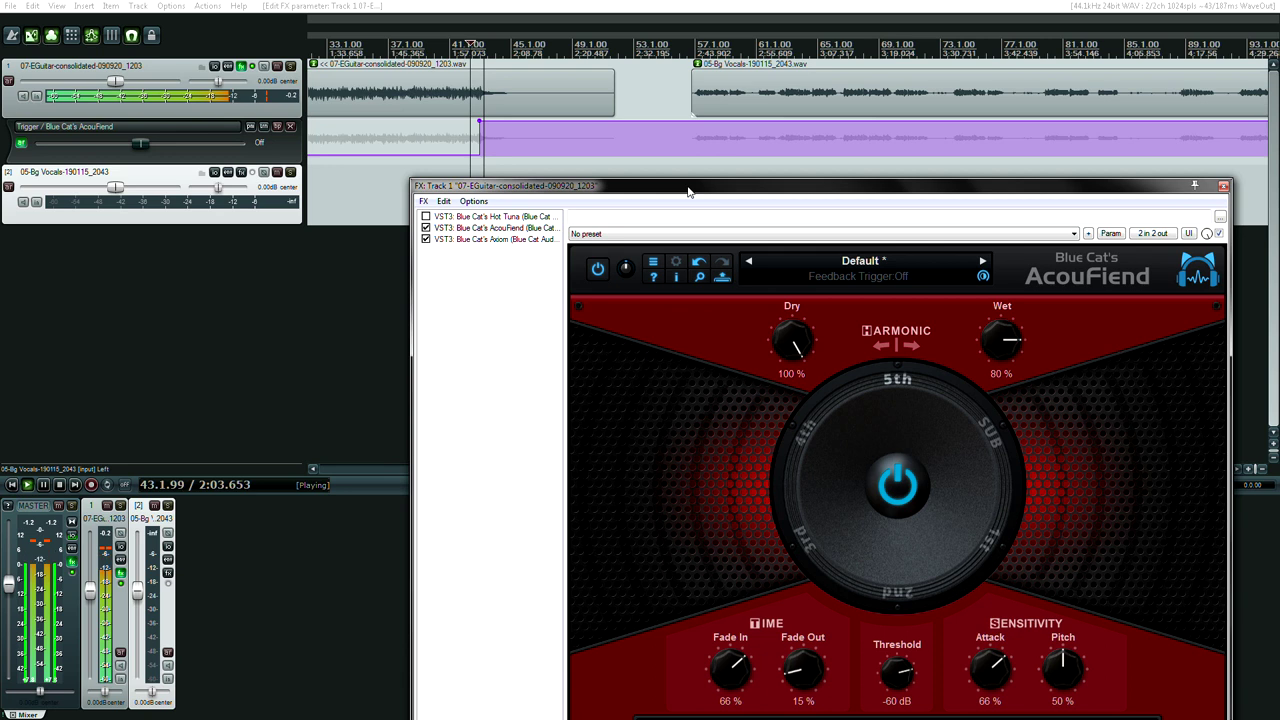
{"action": "key", "text": "space"}
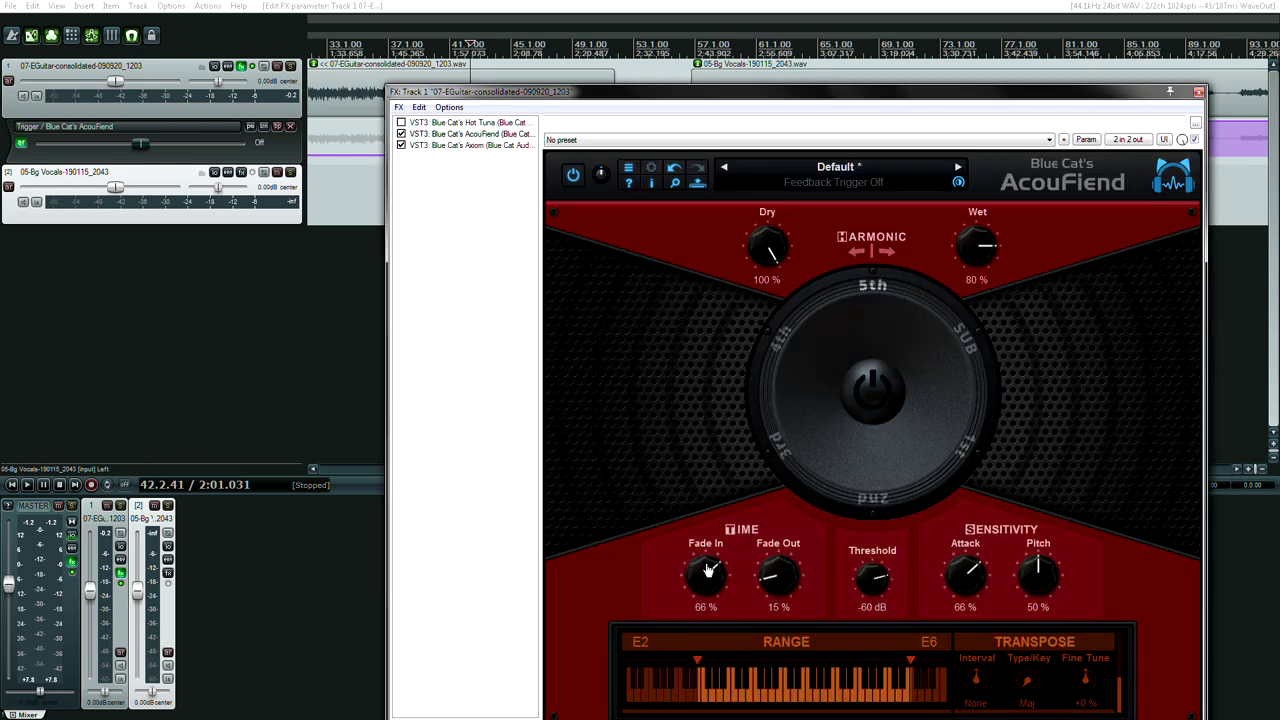
{"action": "left_click_drag", "start_coordinate": [707, 570], "coordinate": [704, 590]}
{"action": "key", "text": "space"}
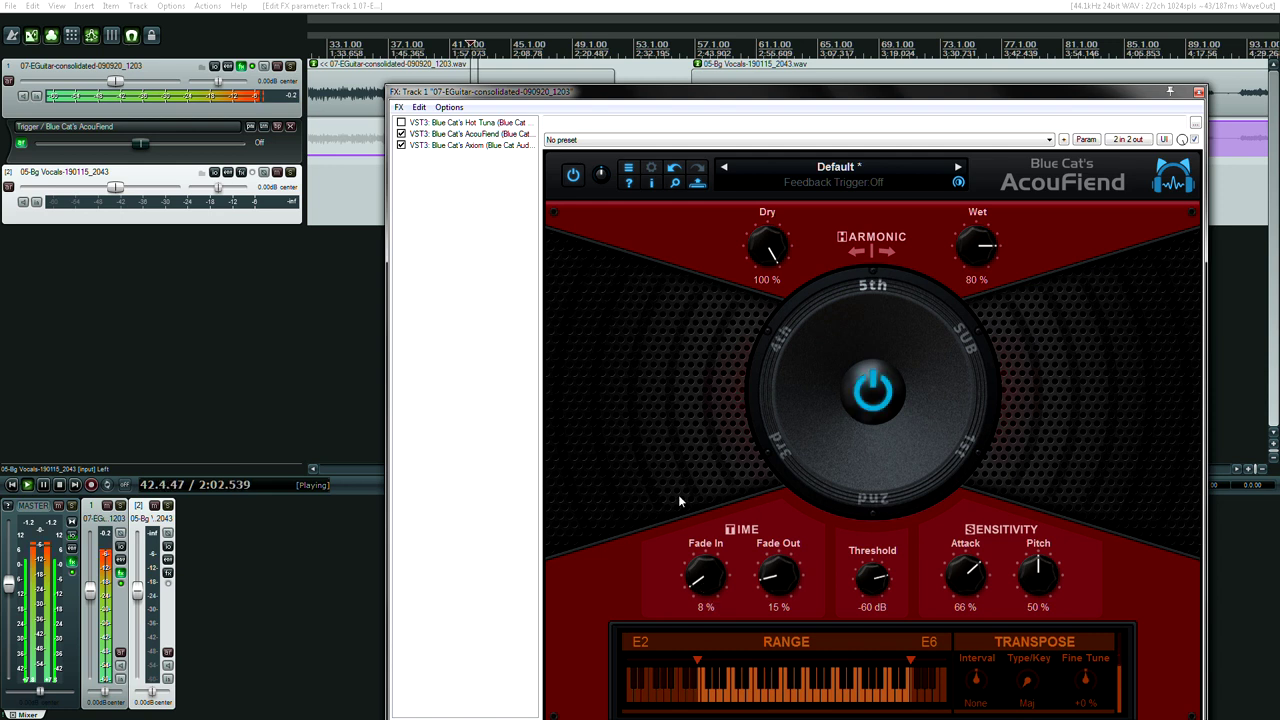
{"action": "key", "text": "space"}
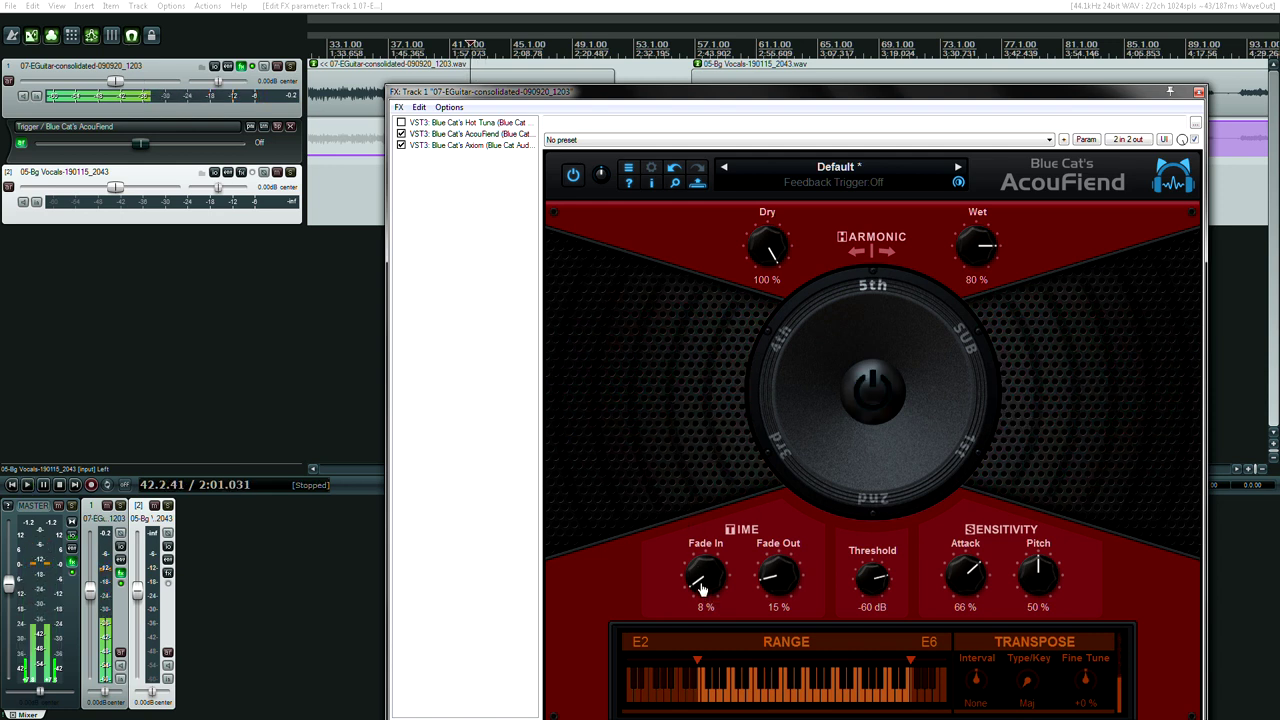
- Raise Fade In to 100 % and audition the result
{"action": "left_click_drag", "start_coordinate": [701, 590], "coordinate": [701, 435]}
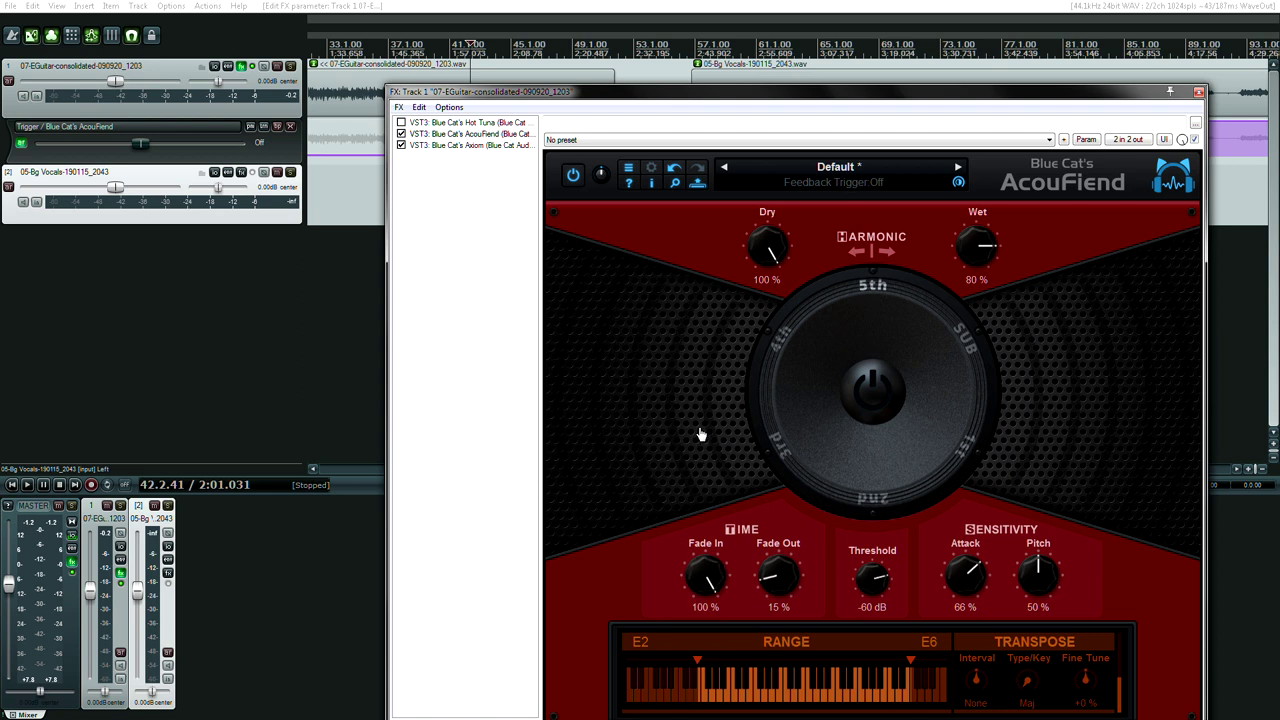
{"action": "key", "text": "space"}
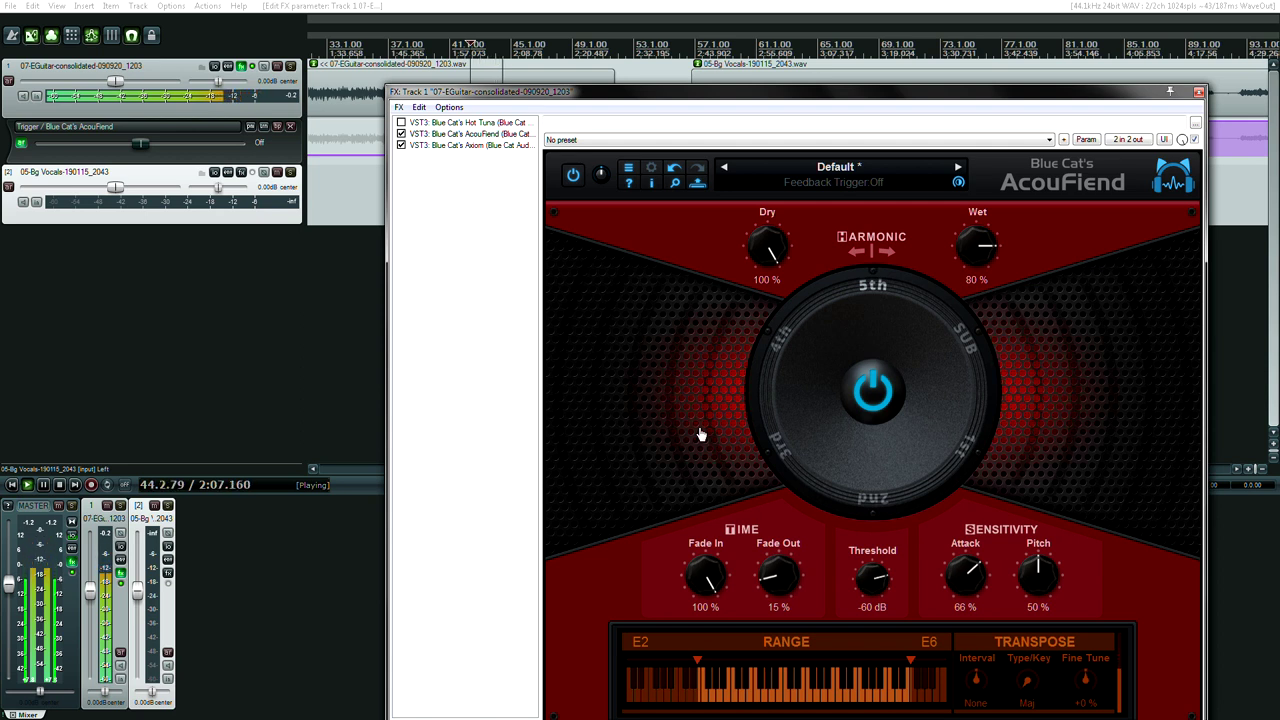
{"action": "key", "text": "space"}
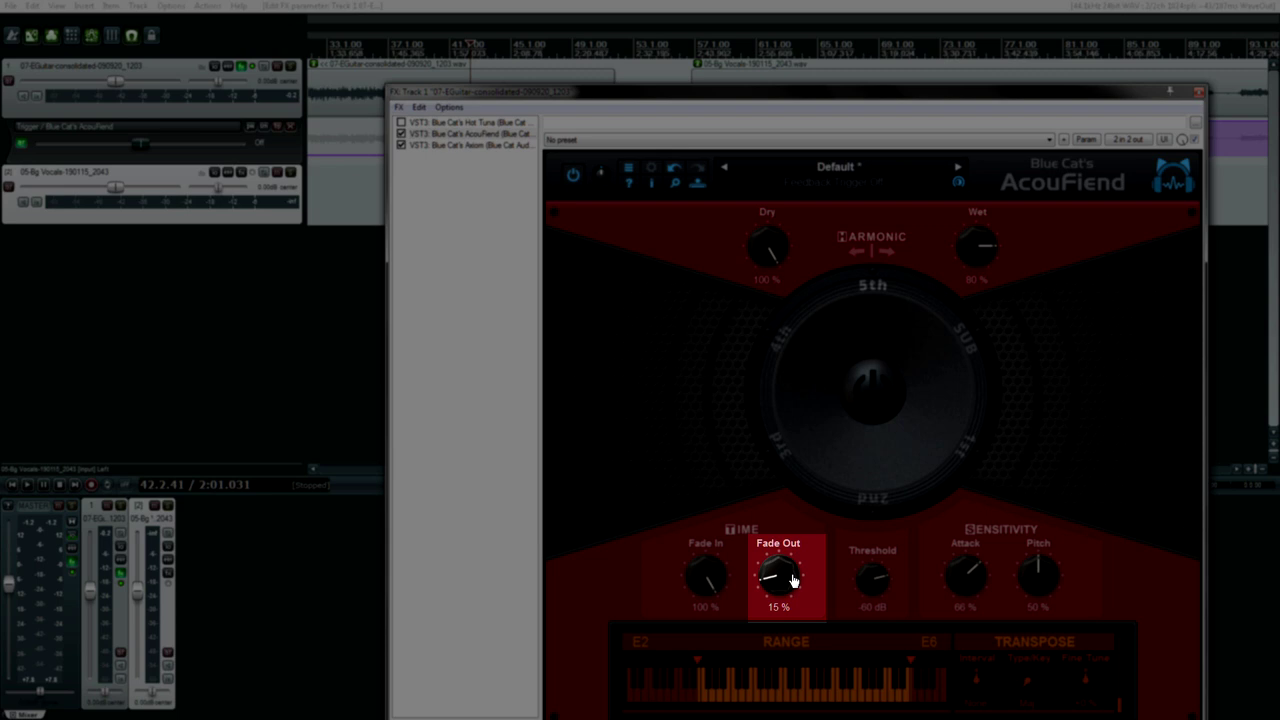
- Audition Fade Out at 0 %, then at 100 % to match Fade In
{"action": "left_click_drag", "start_coordinate": [792, 580], "coordinate": [792, 615]}
{"action": "key", "text": "space"}
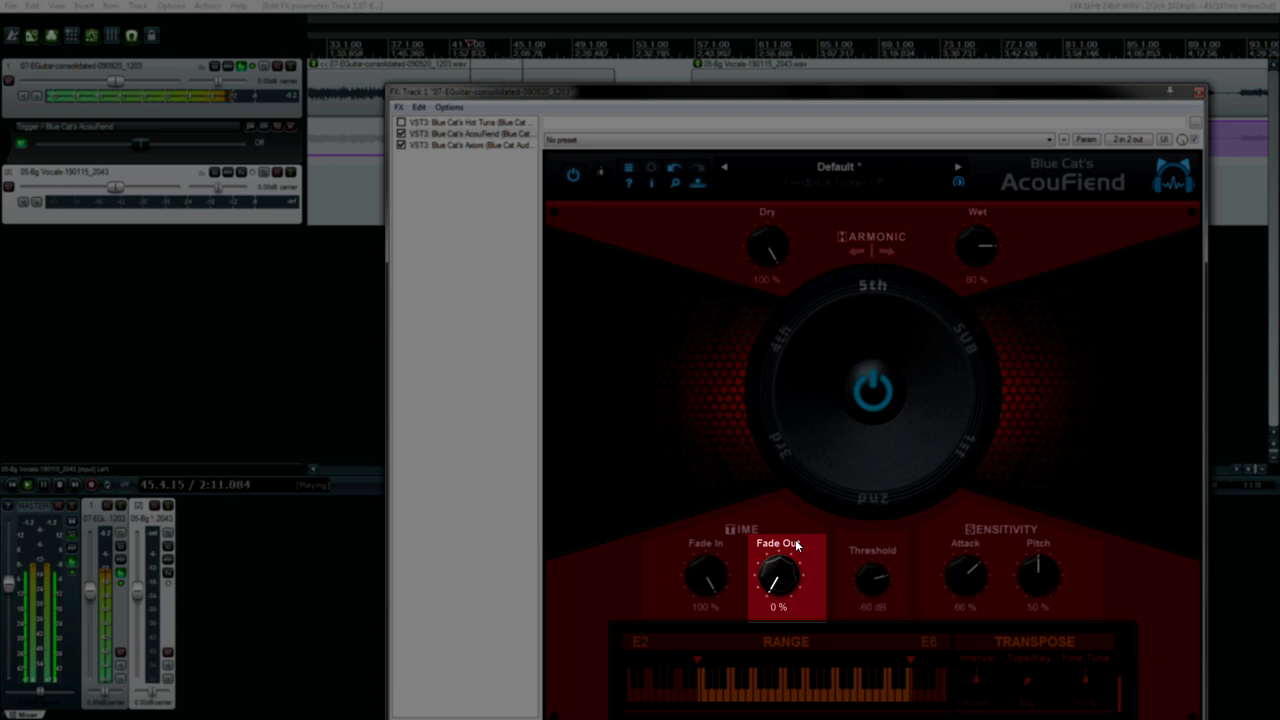
{"action": "key", "text": "space"}
{"action": "left_click_drag", "start_coordinate": [778, 568], "coordinate": [752, 350]}
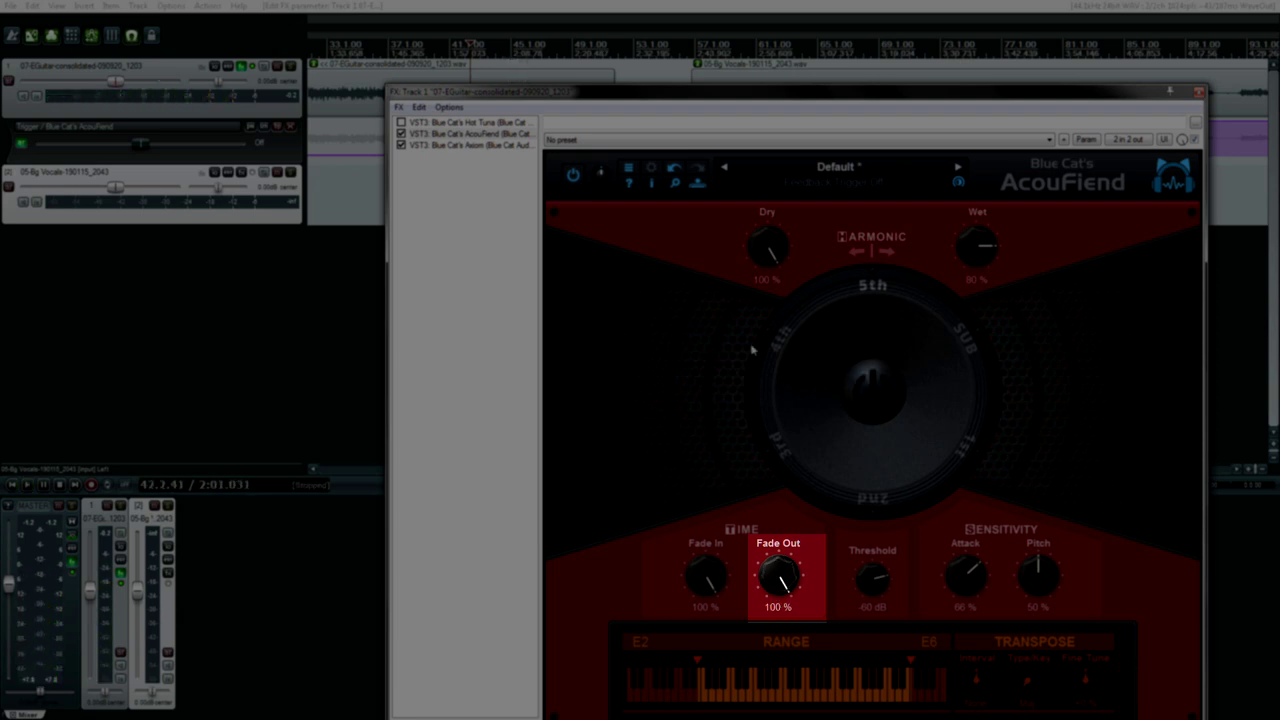
{"action": "key", "text": "space"}
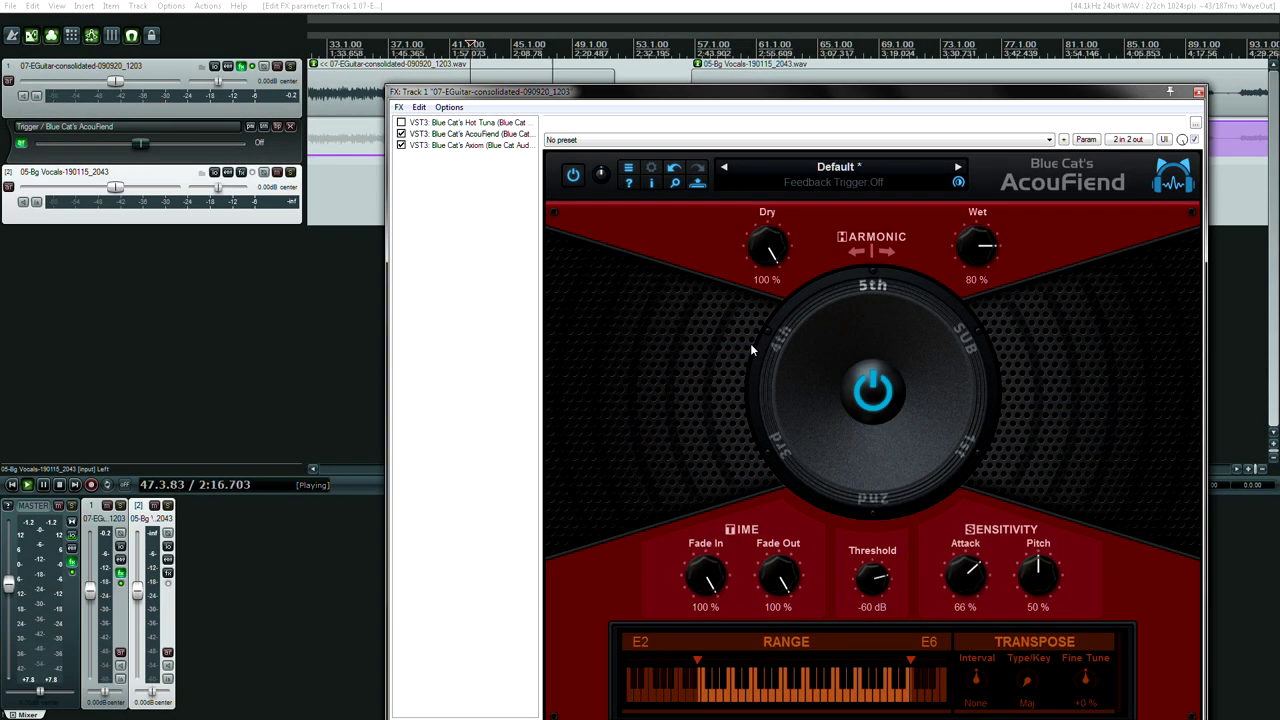
{"action": "key", "text": "space"}
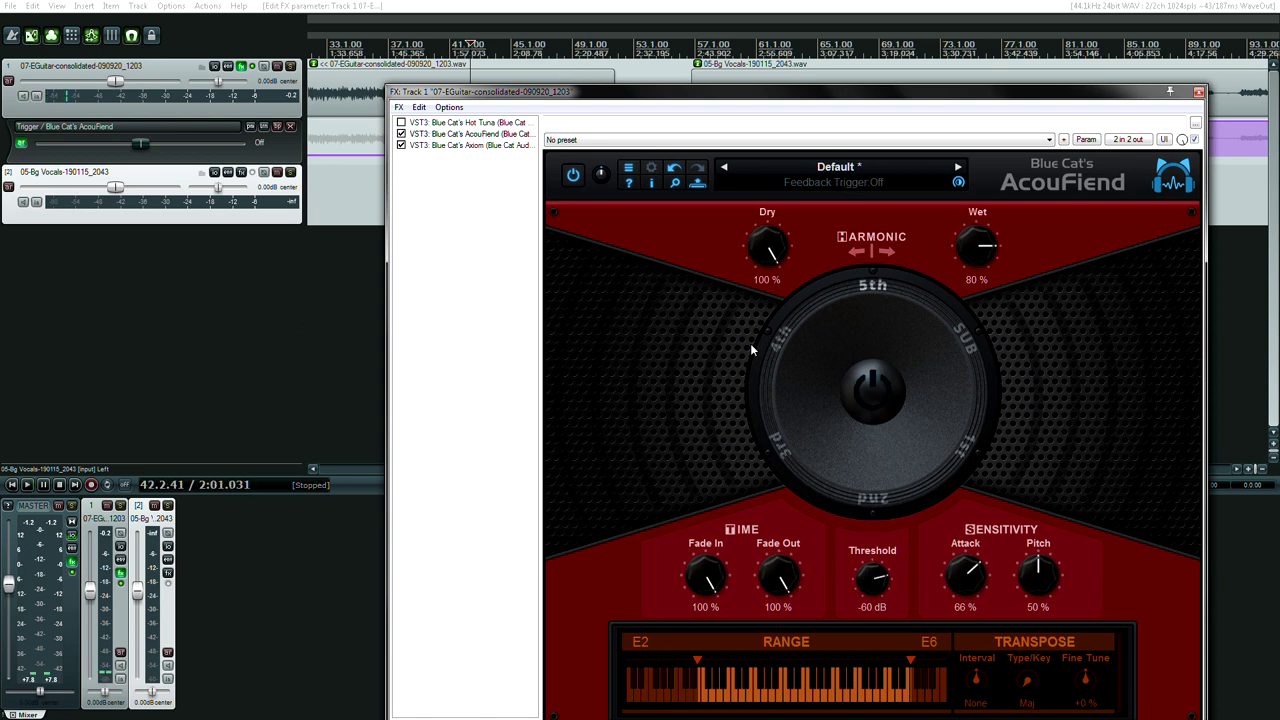
- Select the guitar media item and bring the range section of the FX window into view
{"action": "left_click_drag", "start_coordinate": [630, 97], "coordinate": [503, 208]}
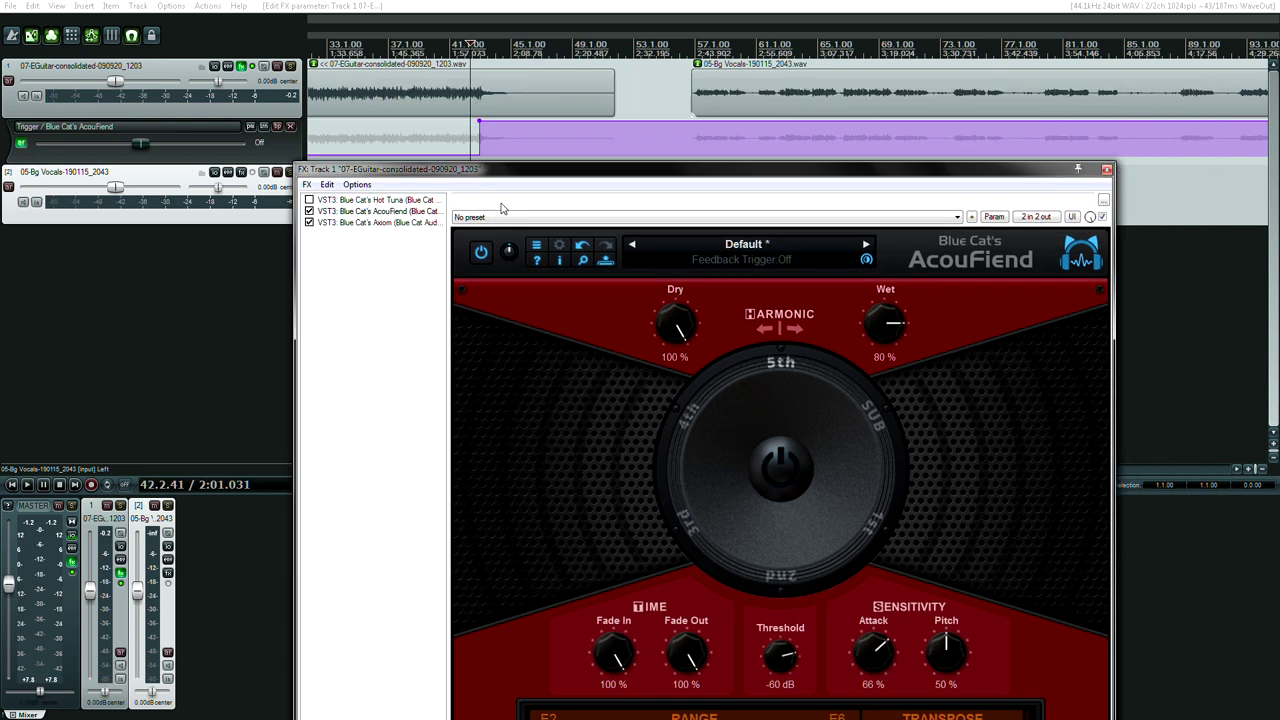
{"action": "left_click", "coordinate": [565, 138]}
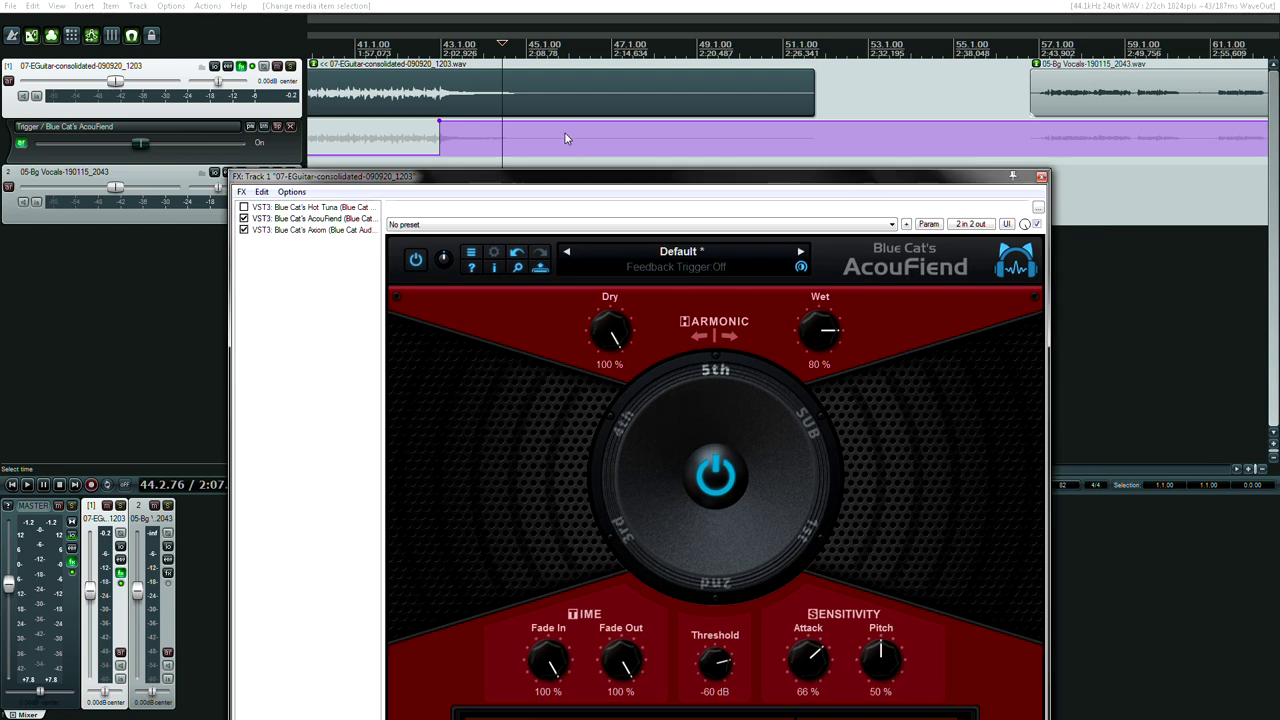
{"action": "left_click_drag", "start_coordinate": [565, 177], "coordinate": [479, 71]}
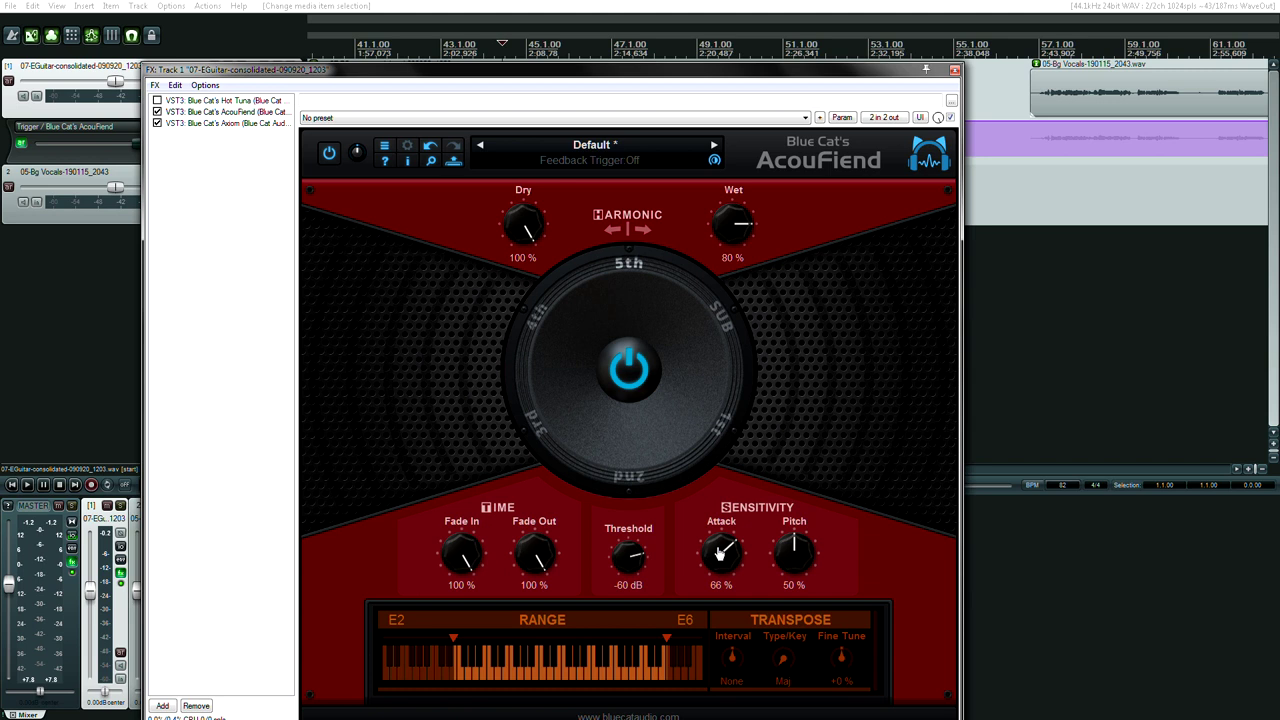
- Turn the Pitch sensitivity knob down from 50 % to 22 %
{"action": "left_click_drag", "start_coordinate": [794, 550], "coordinate": [828, 565]}
- Show the advanced range settings and raise the low end of the detection range
{"action": "left_click_drag", "start_coordinate": [467, 75], "coordinate": [405, 16]}
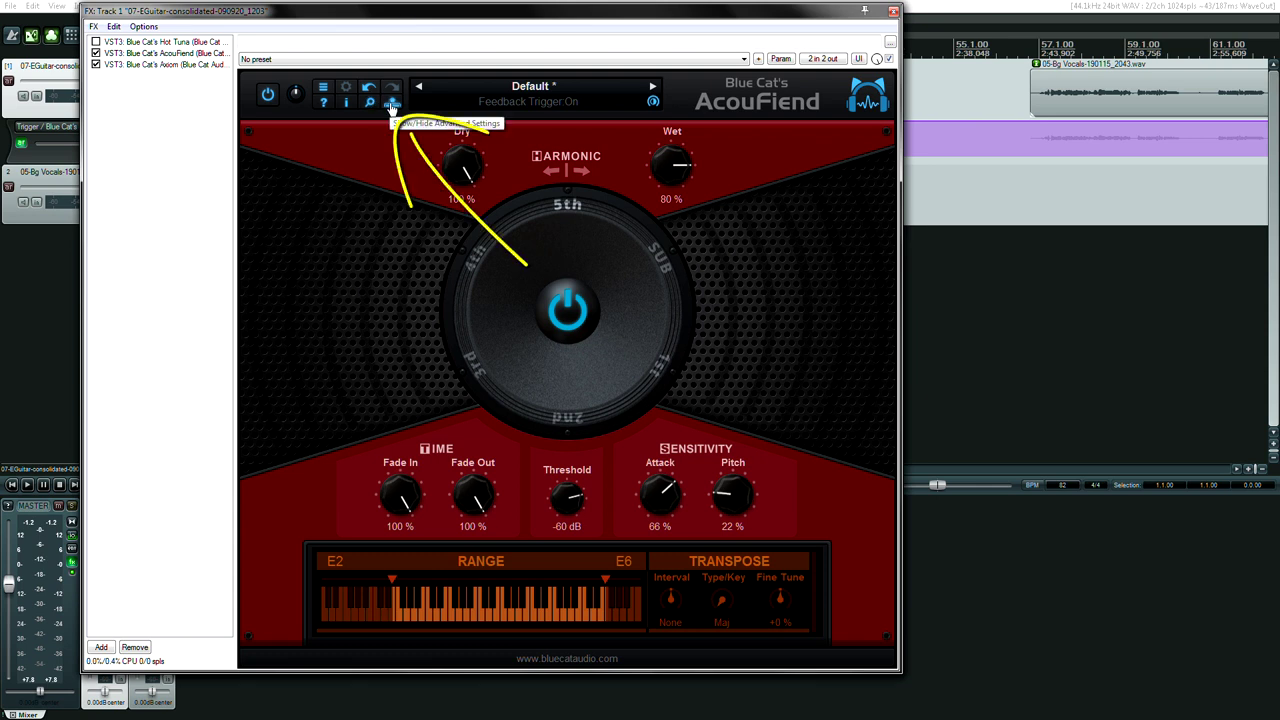
{"action": "left_click", "coordinate": [390, 104]}
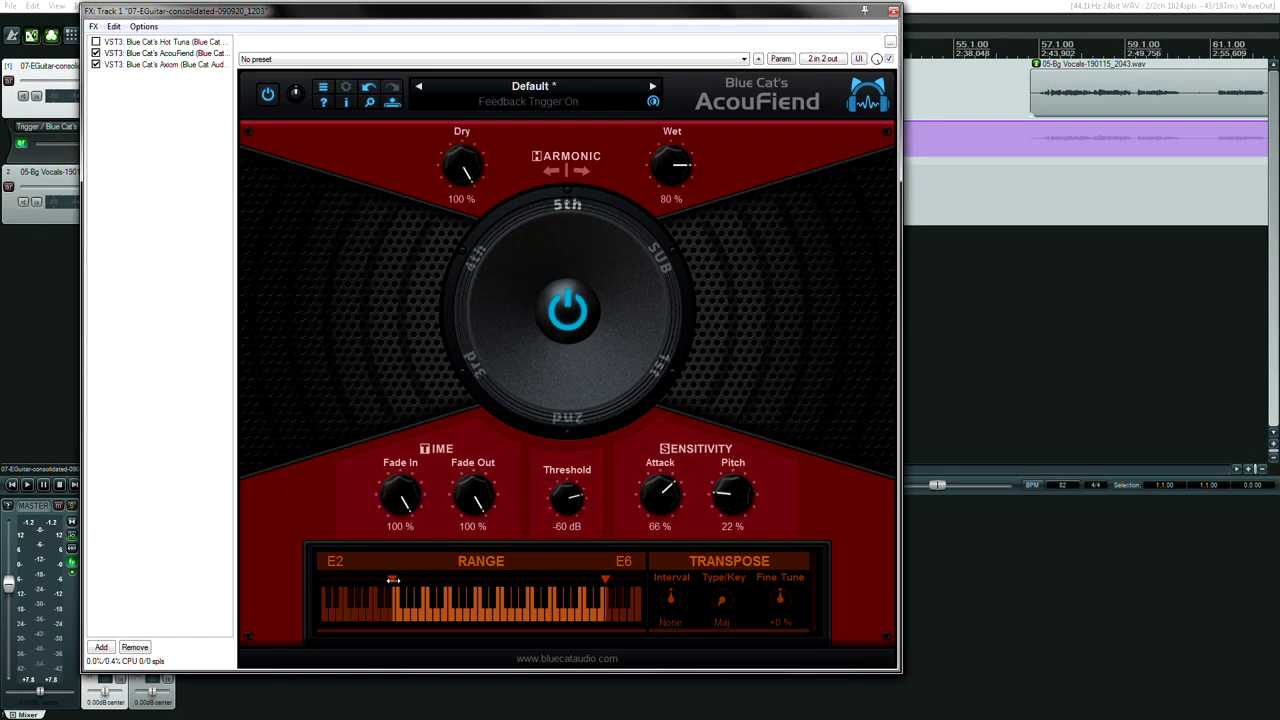
{"action": "left_click_drag", "start_coordinate": [393, 580], "coordinate": [525, 580]}
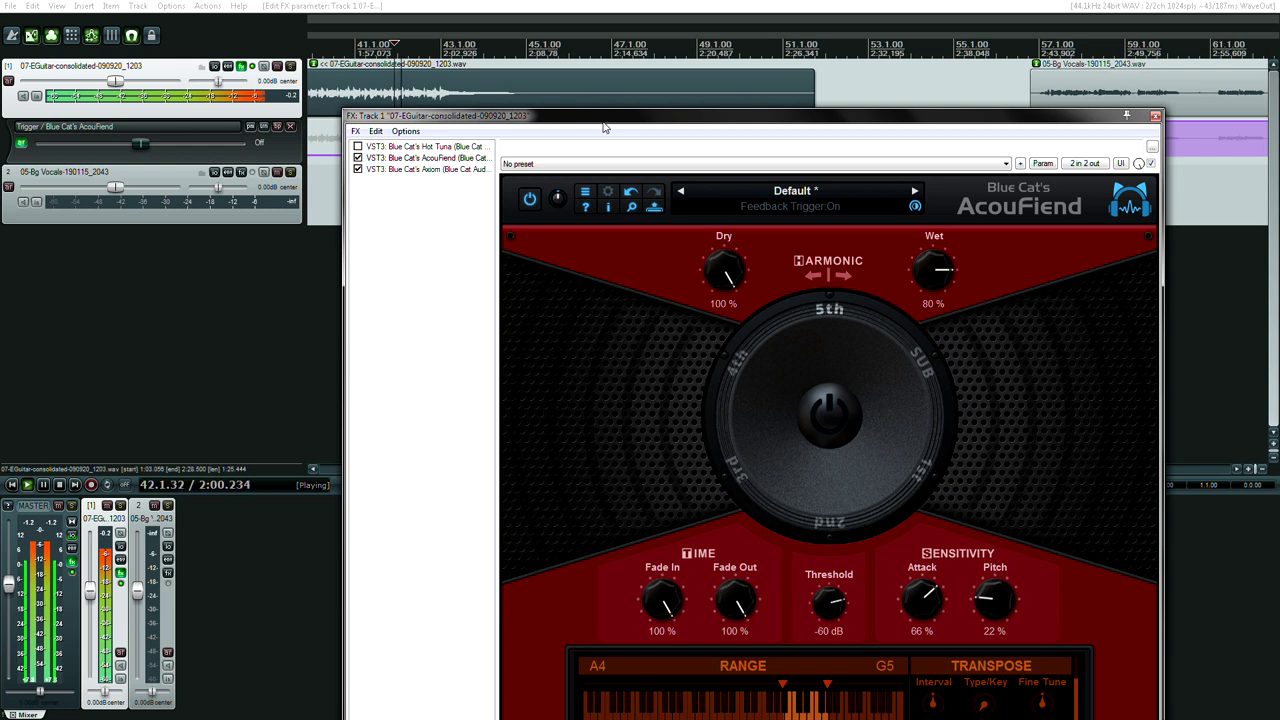
{"action": "left_click_drag", "start_coordinate": [604, 128], "coordinate": [609, 114]}
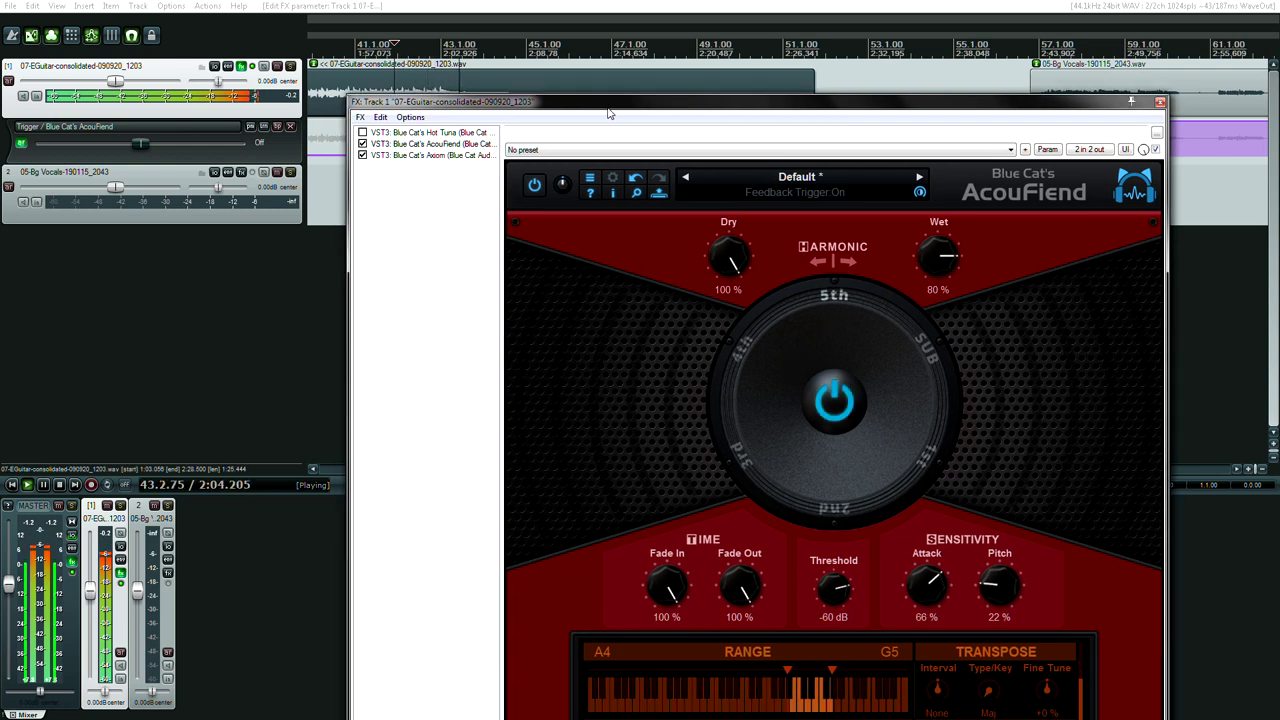
{"action": "key", "text": "space"}
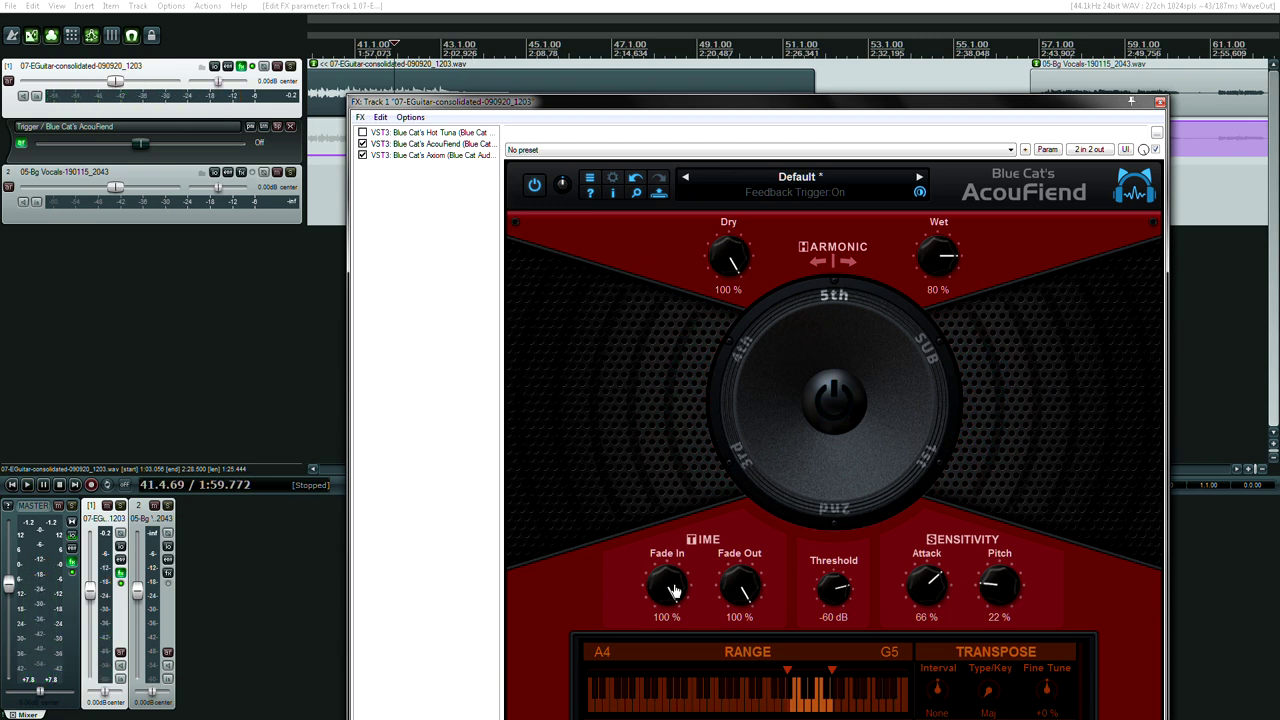
- Set Fade In to 47 % and Fade Out to 49 %, then audition
{"action": "left_click_drag", "start_coordinate": [675, 590], "coordinate": [674, 664]}
{"action": "left_click_drag", "start_coordinate": [764, 597], "coordinate": [750, 662]}
{"action": "key", "text": "space"}
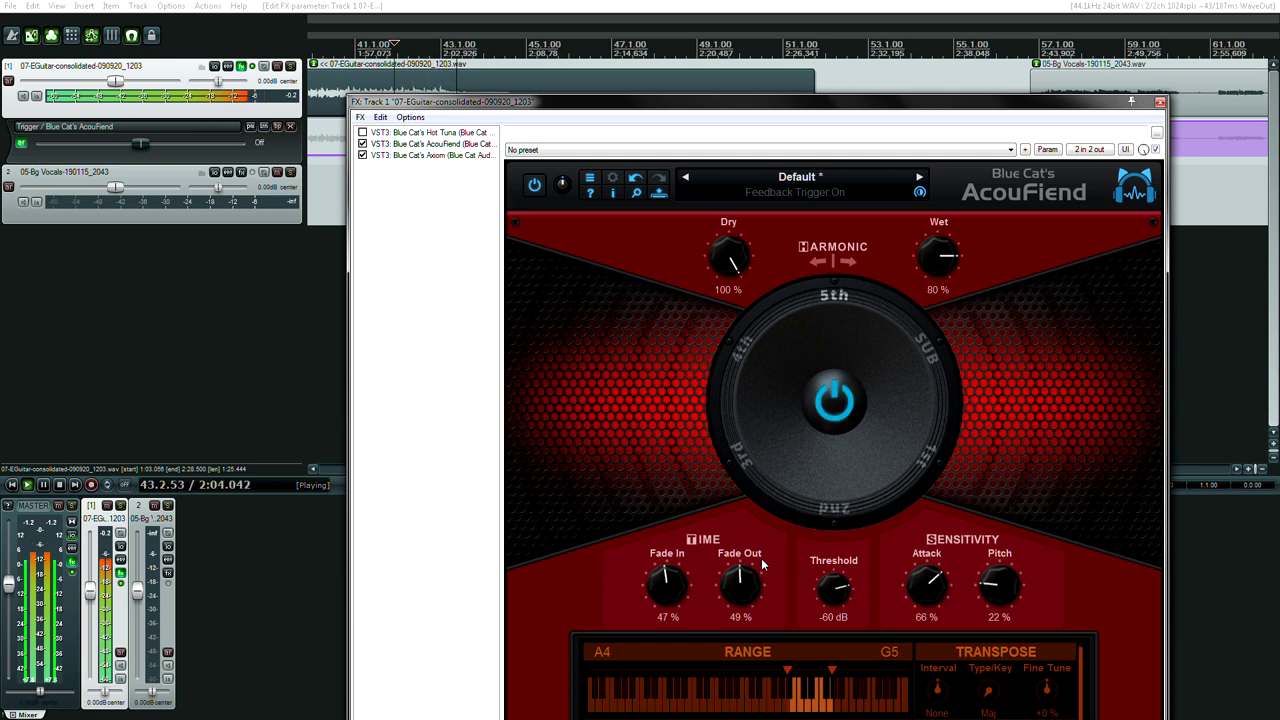
{"action": "key", "text": "space"}
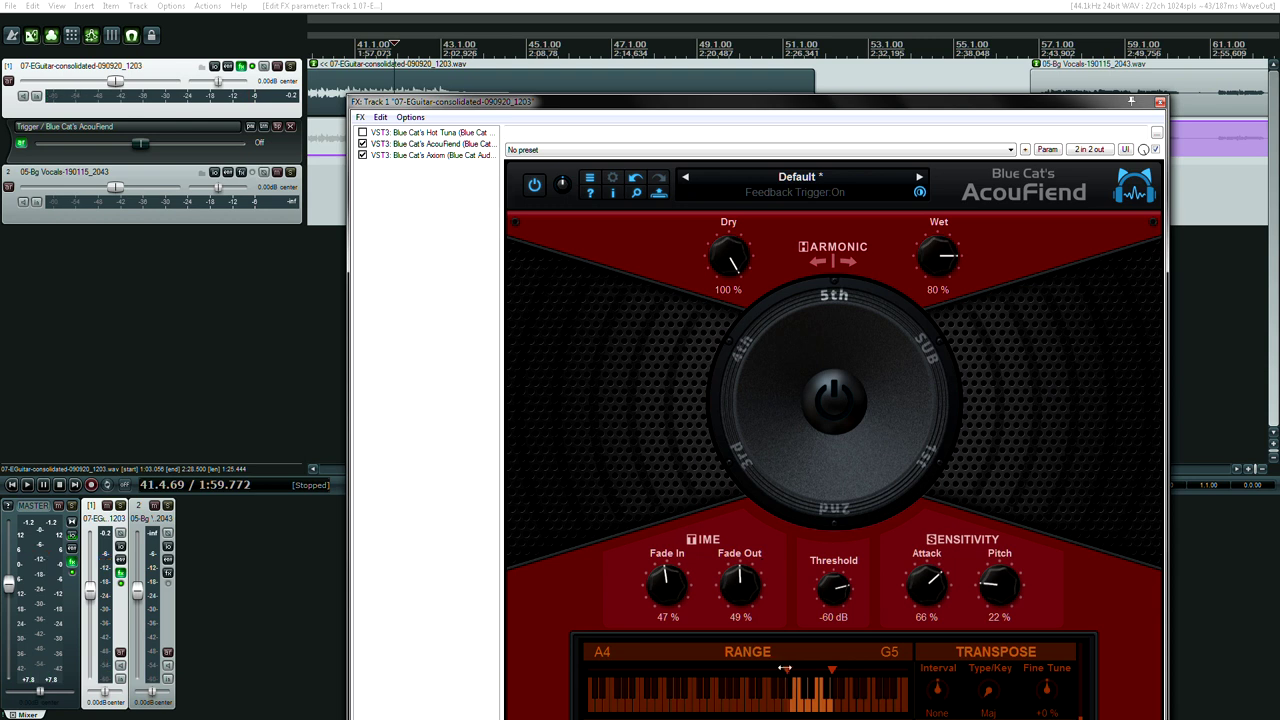
- Narrow the detection range to A#2–F3 and audition it
{"action": "left_click_drag", "start_coordinate": [787, 668], "coordinate": [789, 670]}
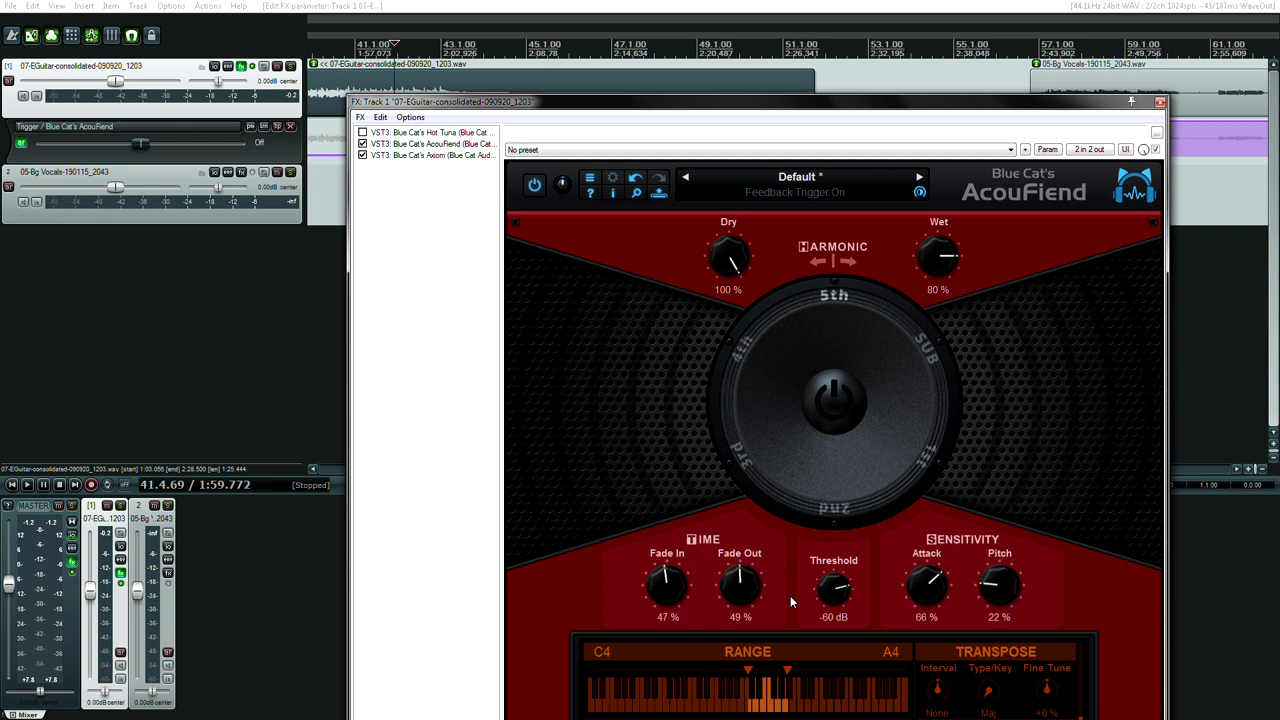
{"action": "key", "text": "space"}
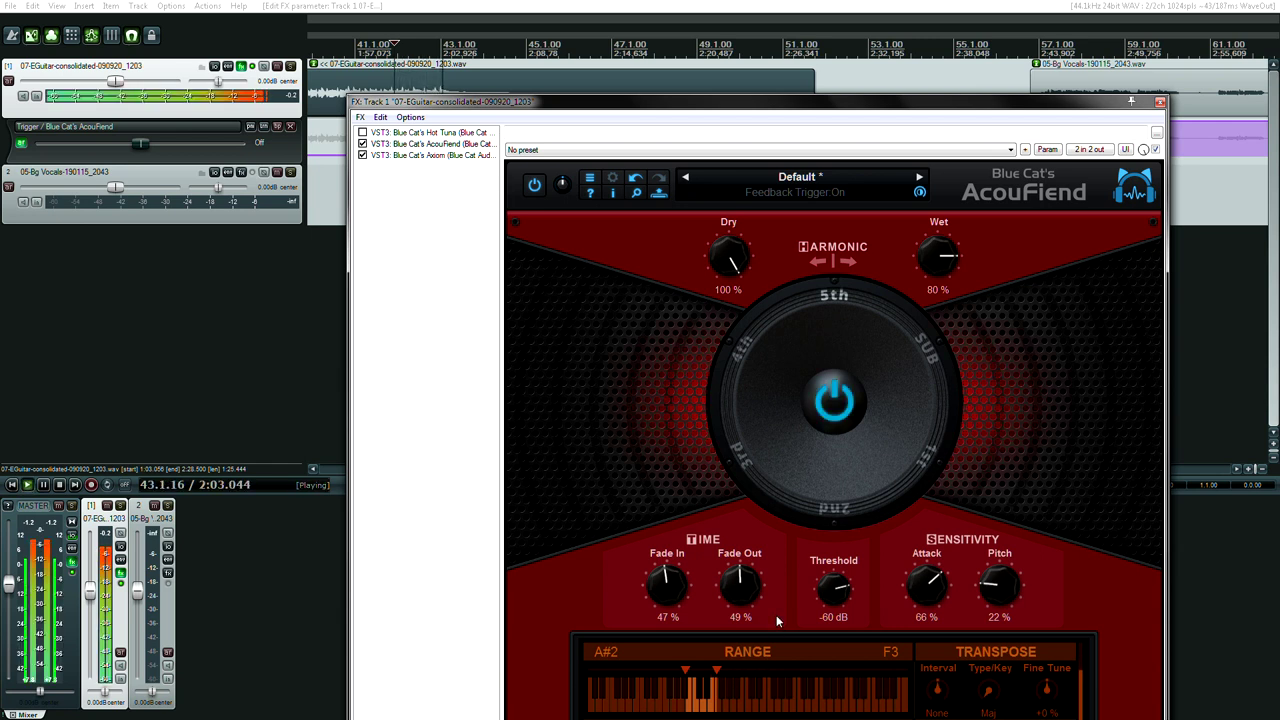
{"action": "key", "text": "space"}
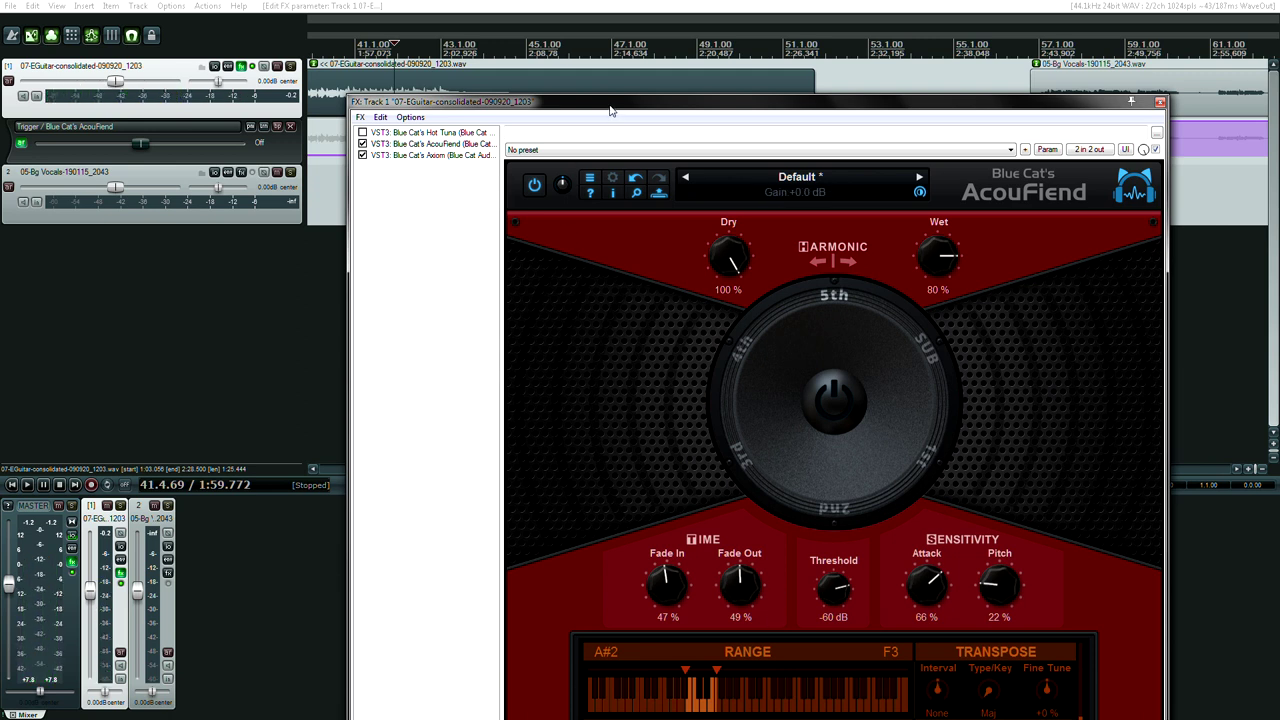
{"action": "left_click_drag", "start_coordinate": [611, 104], "coordinate": [503, 50]}
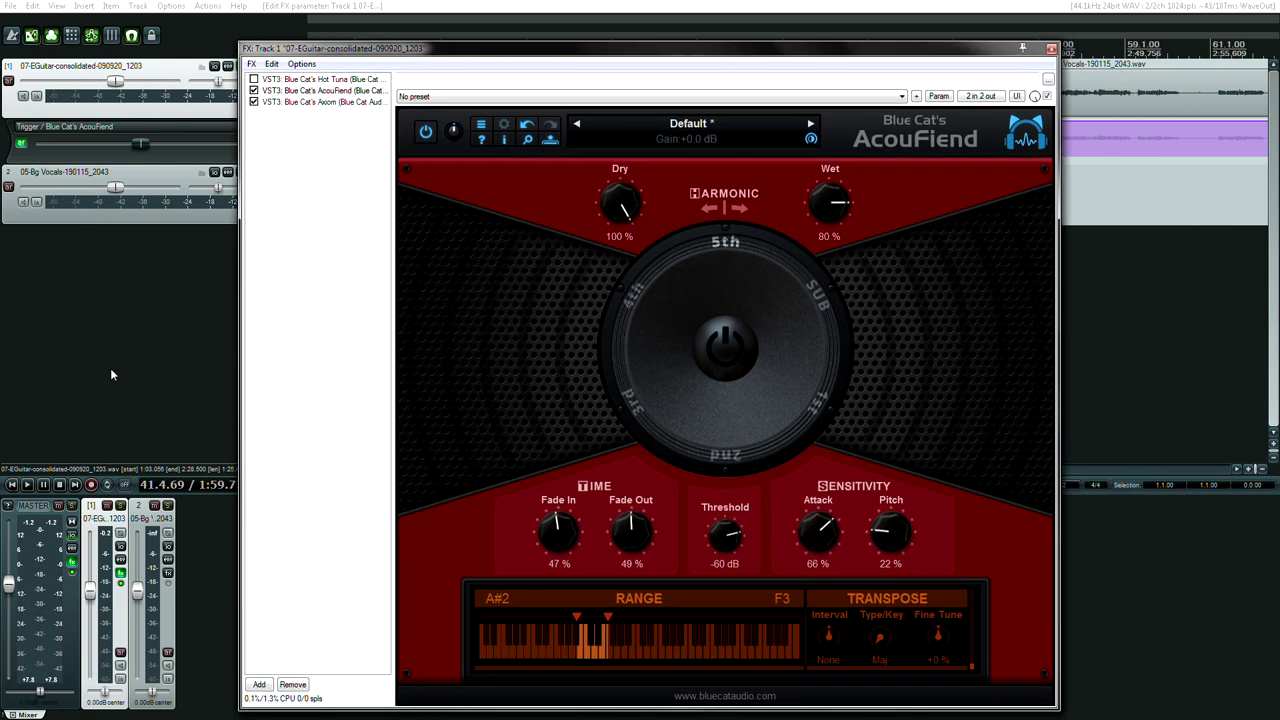
{"action": "left_click", "coordinate": [71, 562]}
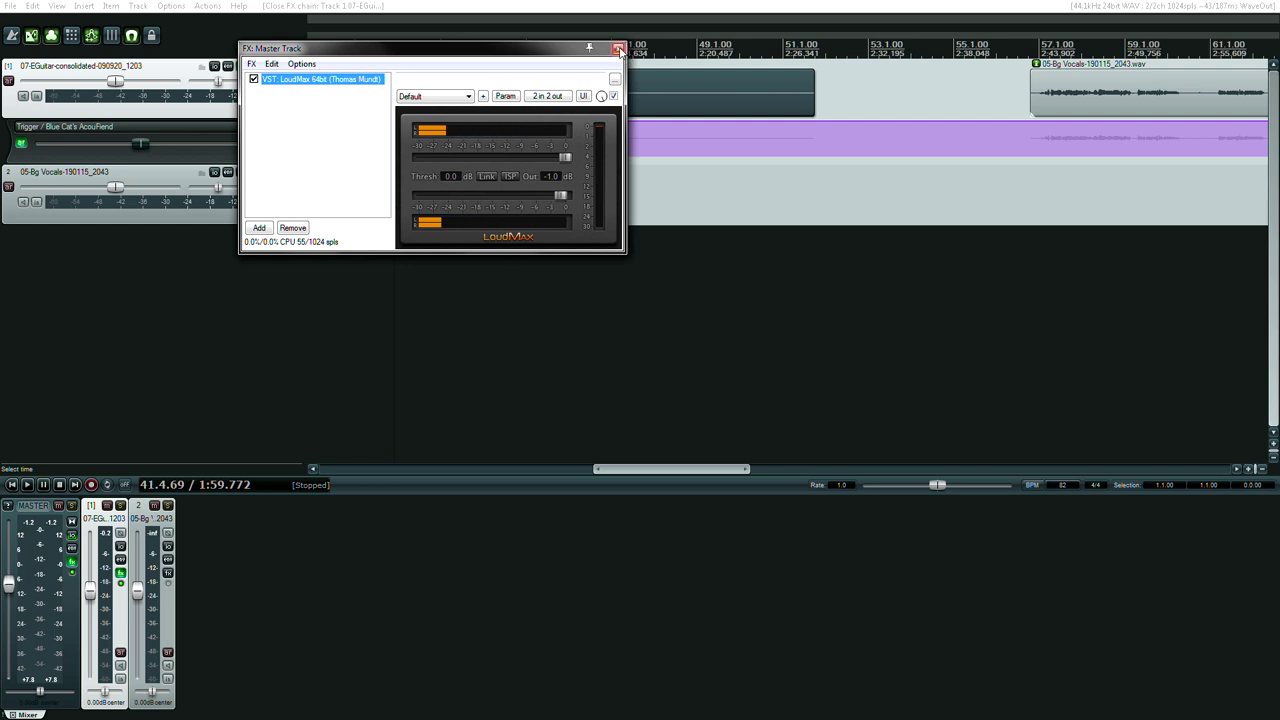
{"action": "left_click", "coordinate": [618, 48]}
{"action": "left_click", "coordinate": [214, 66]}
{"action": "left_click", "coordinate": [313, 91]}
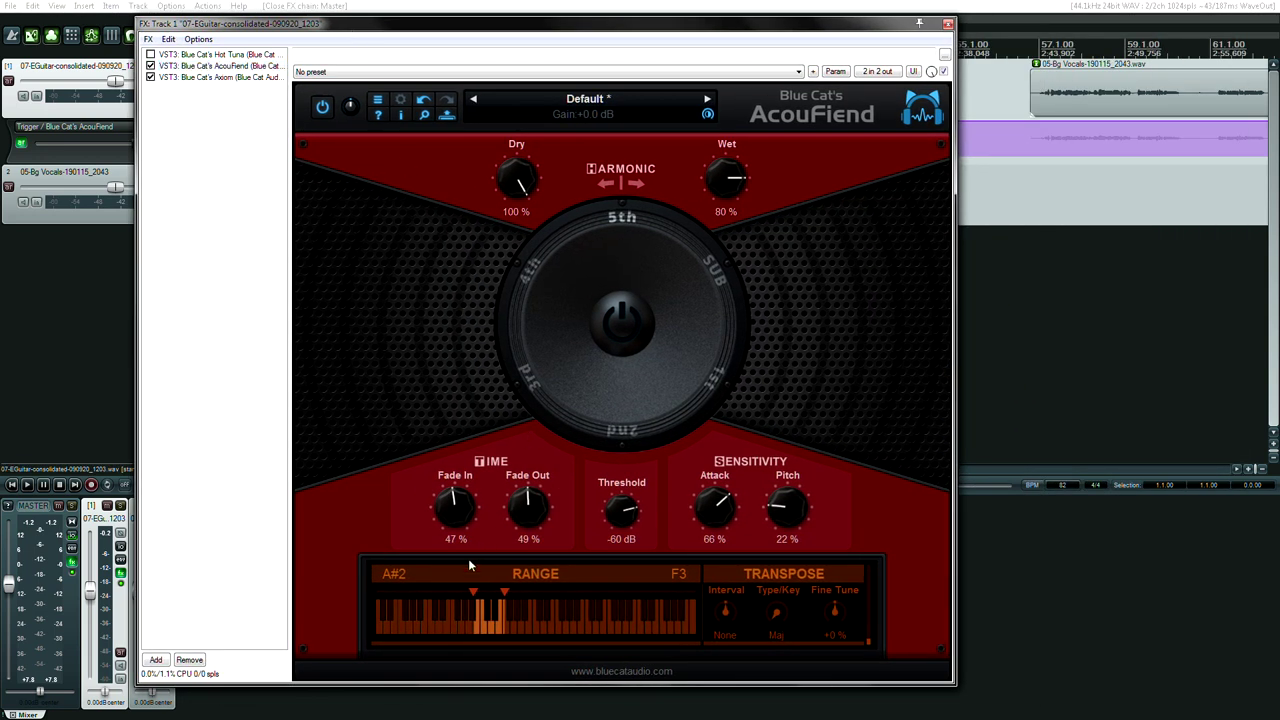
{"action": "left_click_drag", "start_coordinate": [504, 592], "coordinate": [566, 592]}
- Shift the detection range to G3–G4
{"action": "left_click_drag", "start_coordinate": [473, 592], "coordinate": [513, 592]}
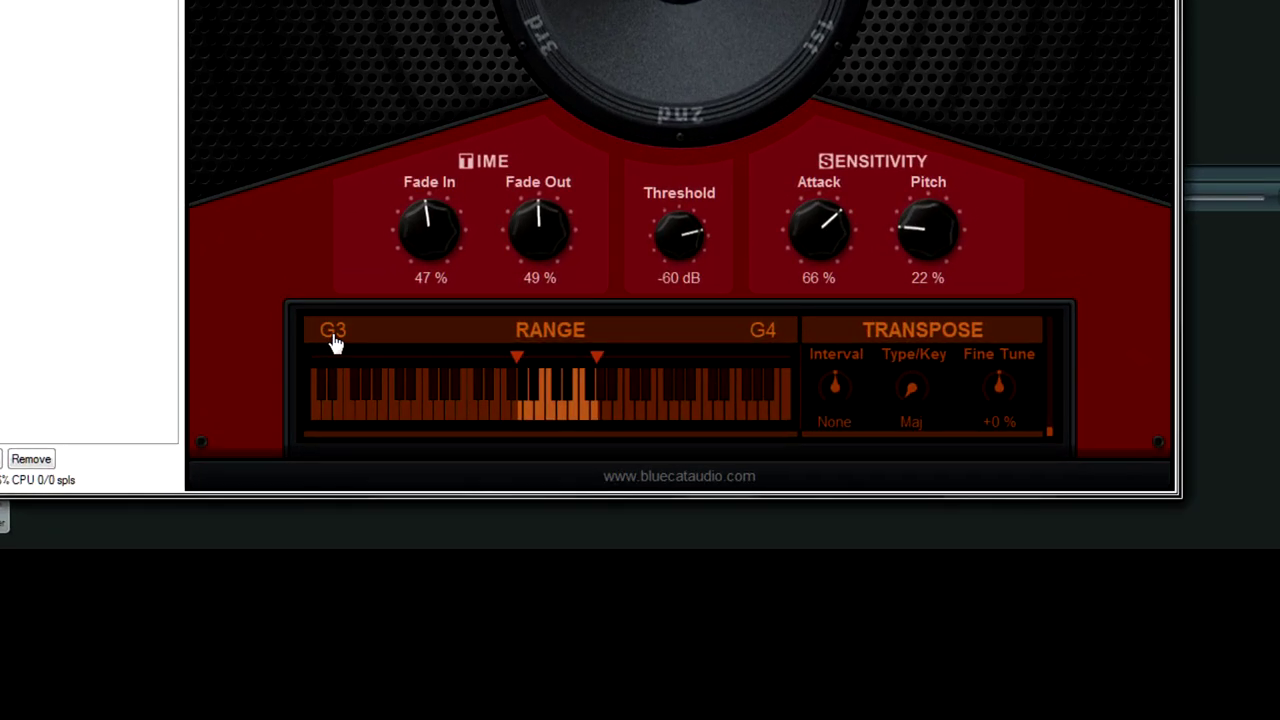
{"action": "left_click", "coordinate": [333, 336]}
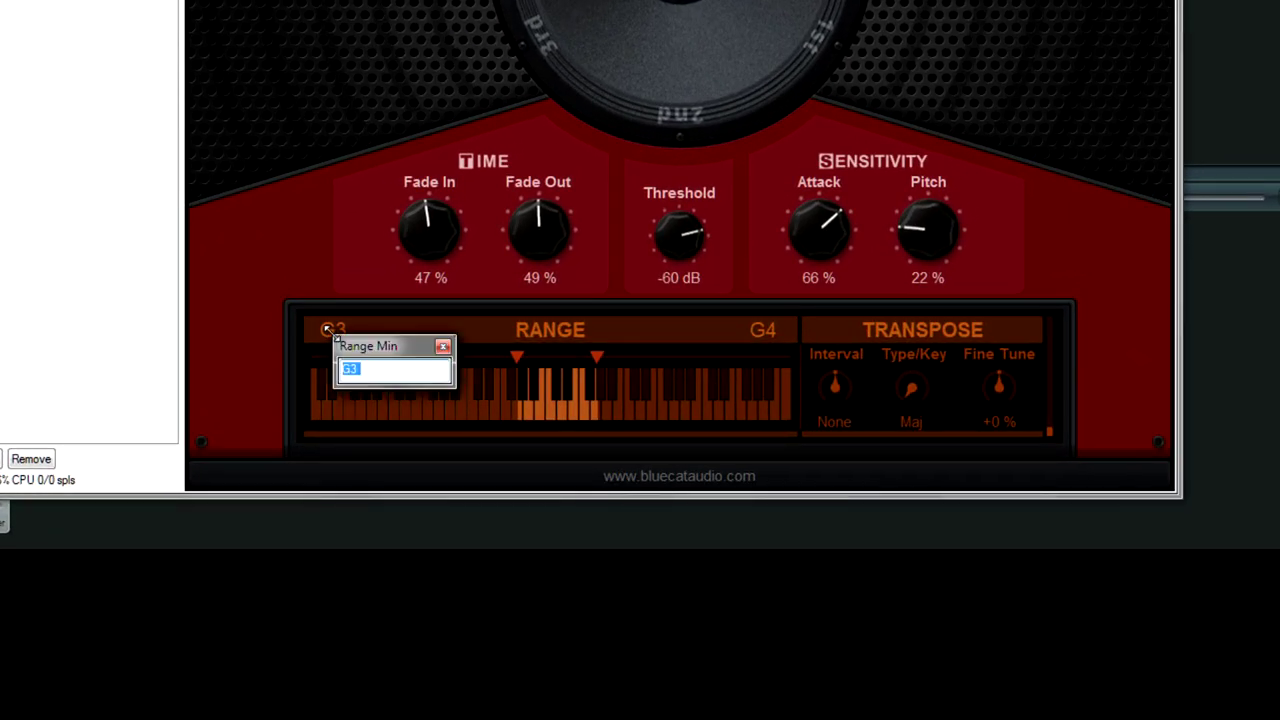
{"action": "left_click", "coordinate": [443, 346]}
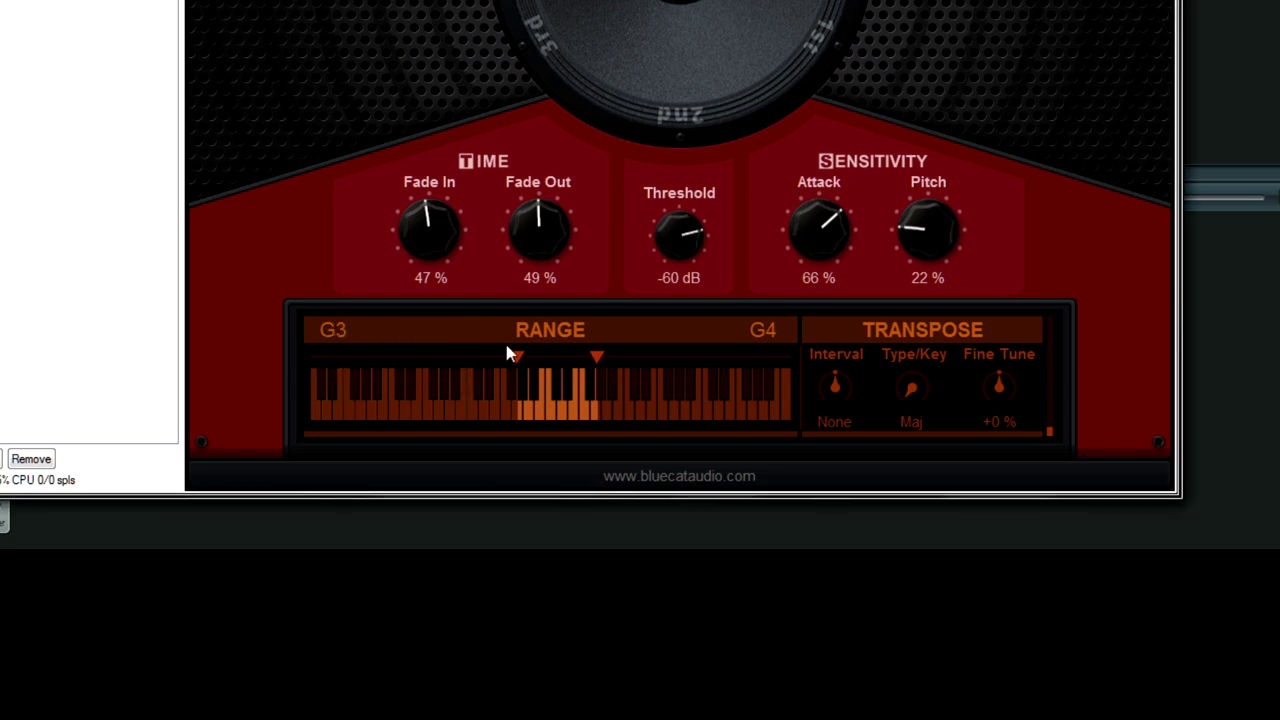
- Enter G6 as the Range maximum, then turn the Transpose Interval to -3rd
{"action": "left_click", "coordinate": [764, 336]}
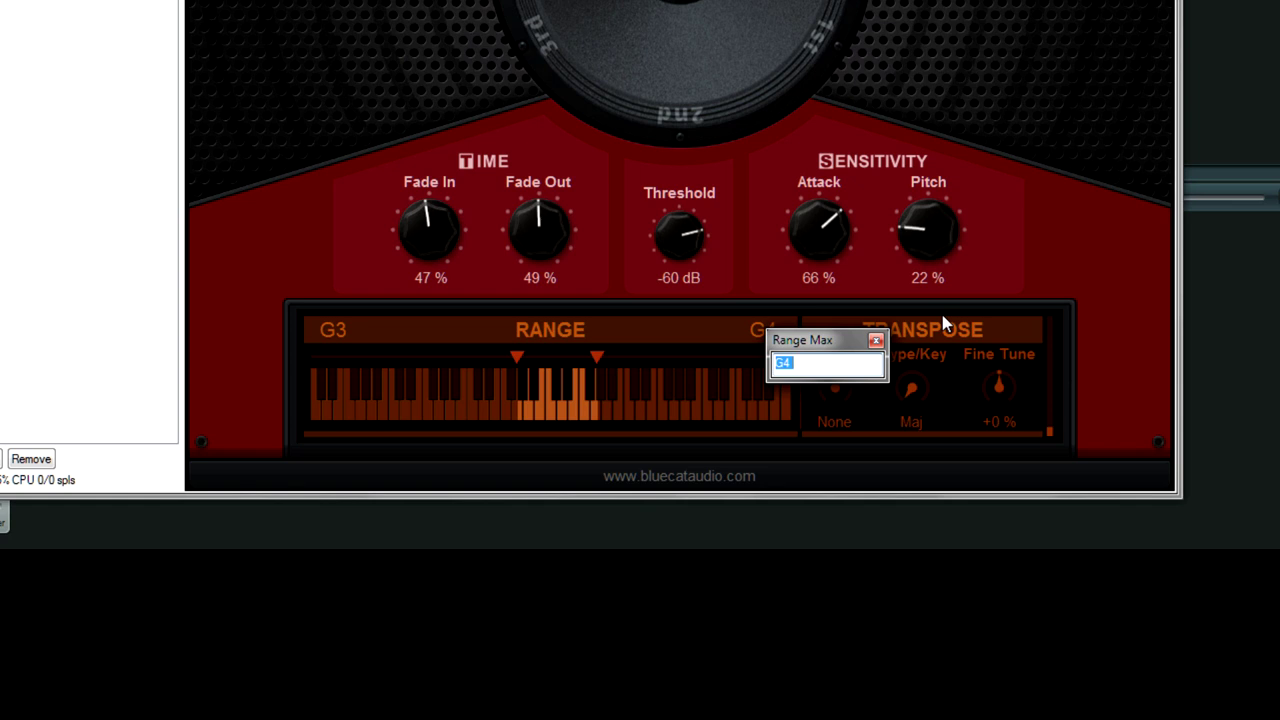
{"action": "type", "text": "G6"}
{"action": "key", "text": "Return"}
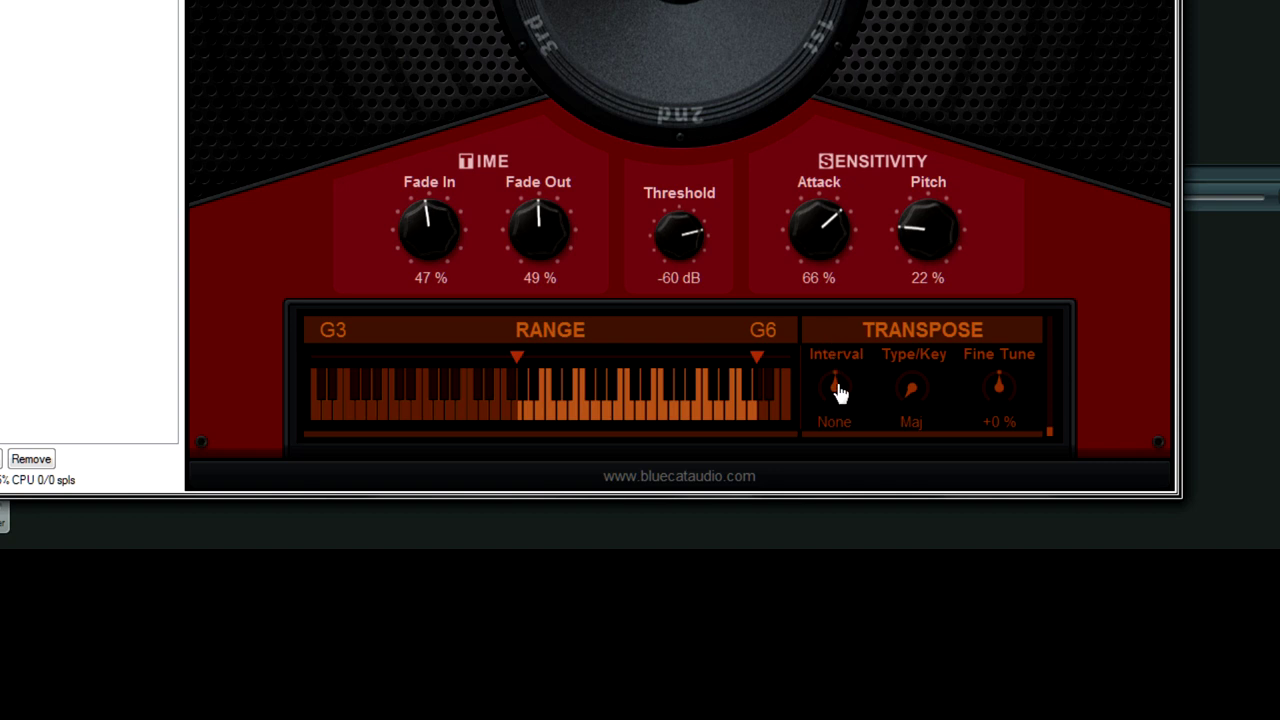
{"action": "left_click_drag", "start_coordinate": [836, 390], "coordinate": [837, 418]}
- Sweep the Transpose Interval upward, landing on +5th
{"action": "left_click_drag", "start_coordinate": [838, 383], "coordinate": [840, 352]}
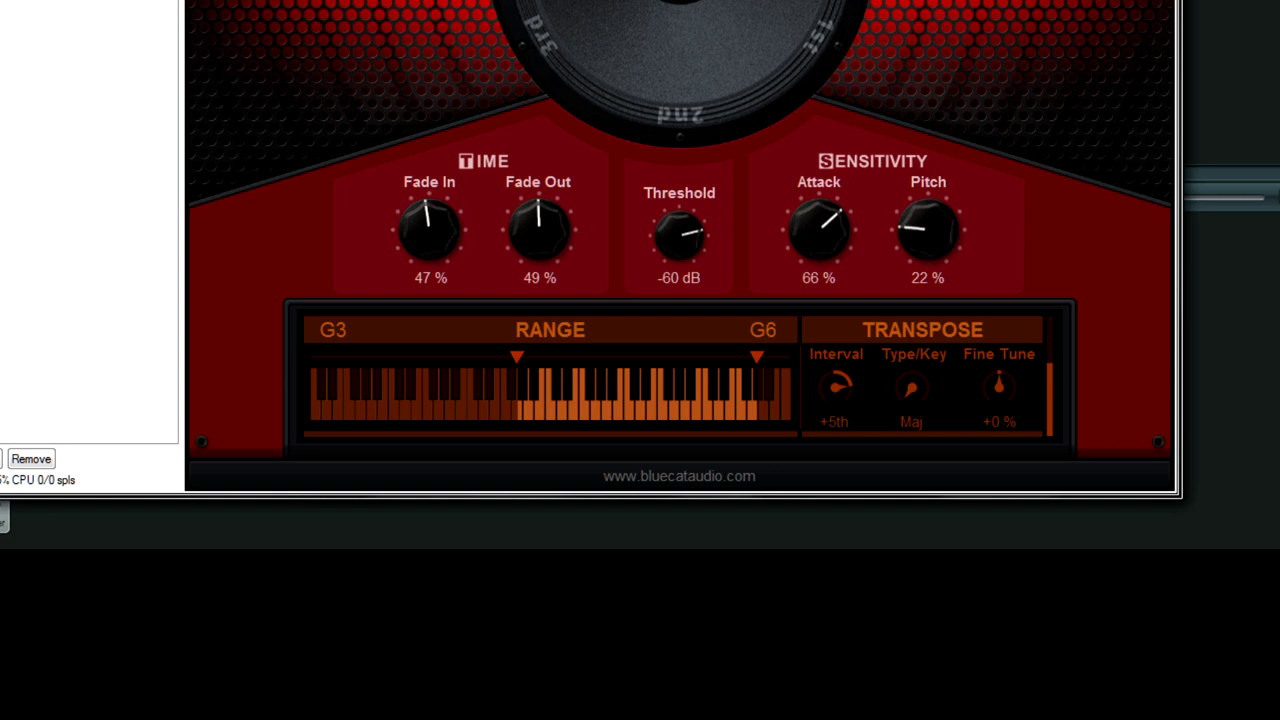
- Return the Transpose Interval to None and rotate the harmonic selector one step to 2nd
{"action": "scroll", "coordinate": [848, 420], "scroll_direction": "down", "scroll_amount": 4}
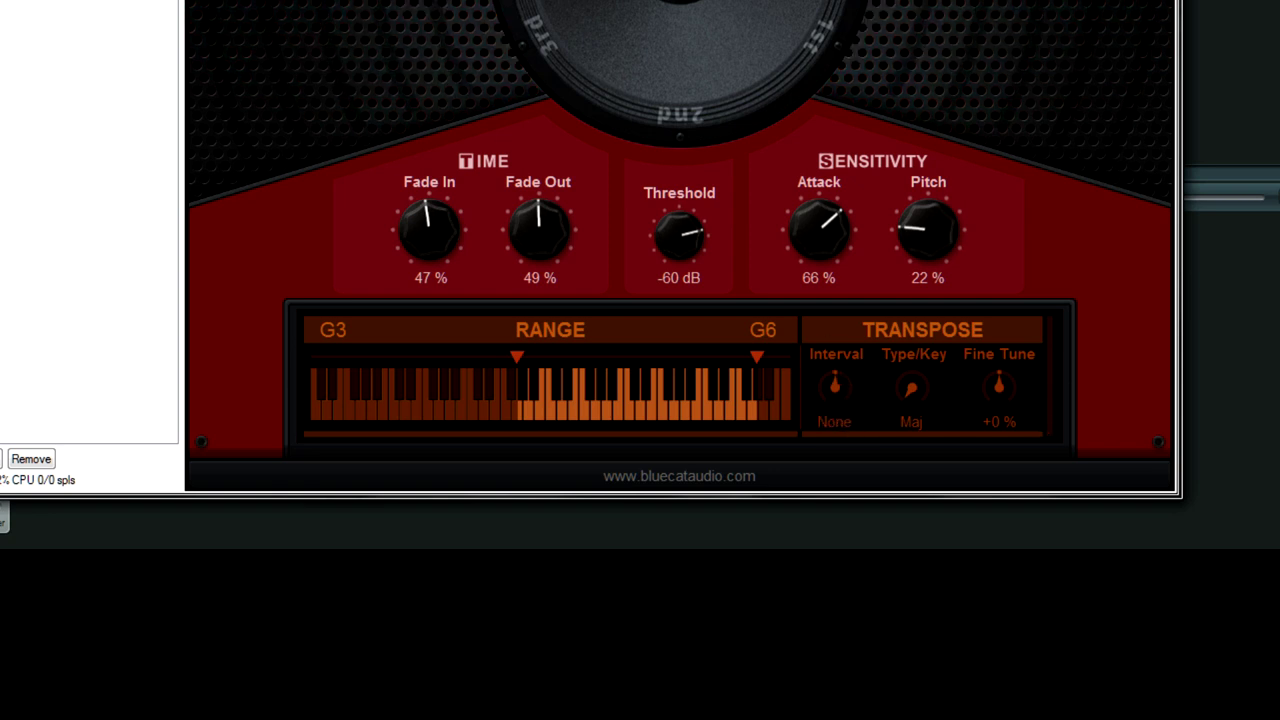
{"action": "left_click_drag", "start_coordinate": [681, 8], "coordinate": [673, 33]}
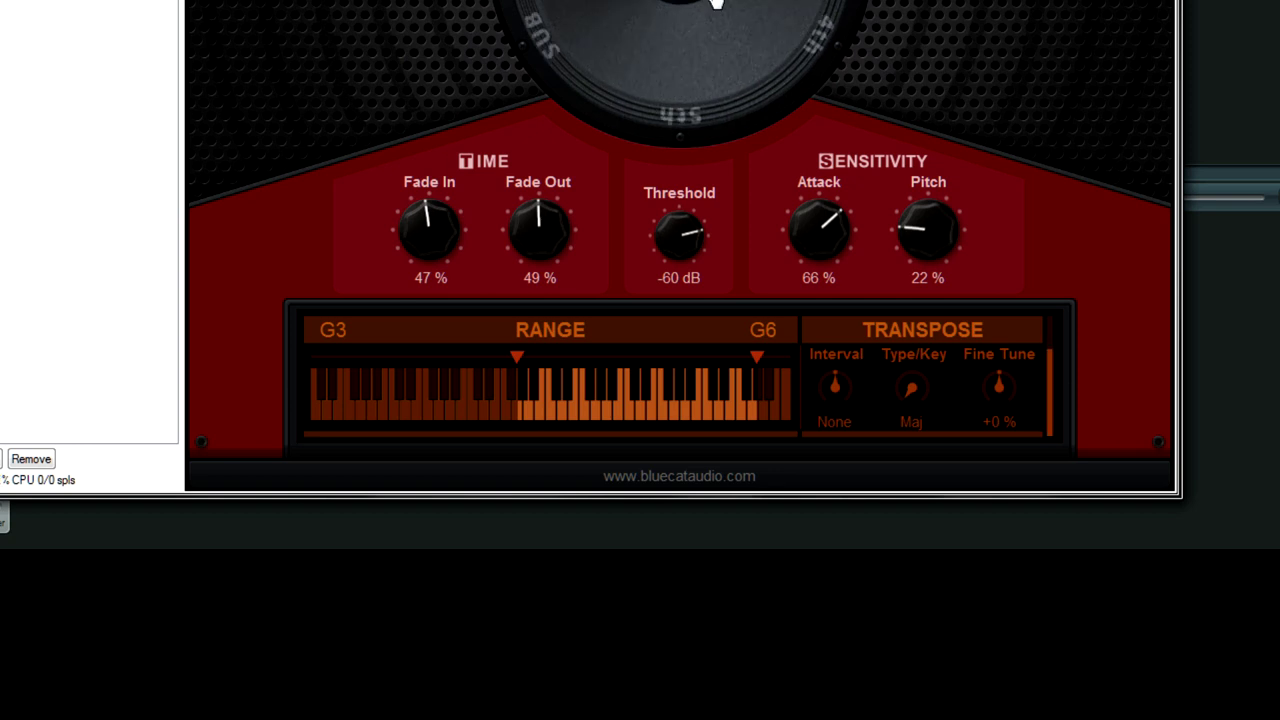